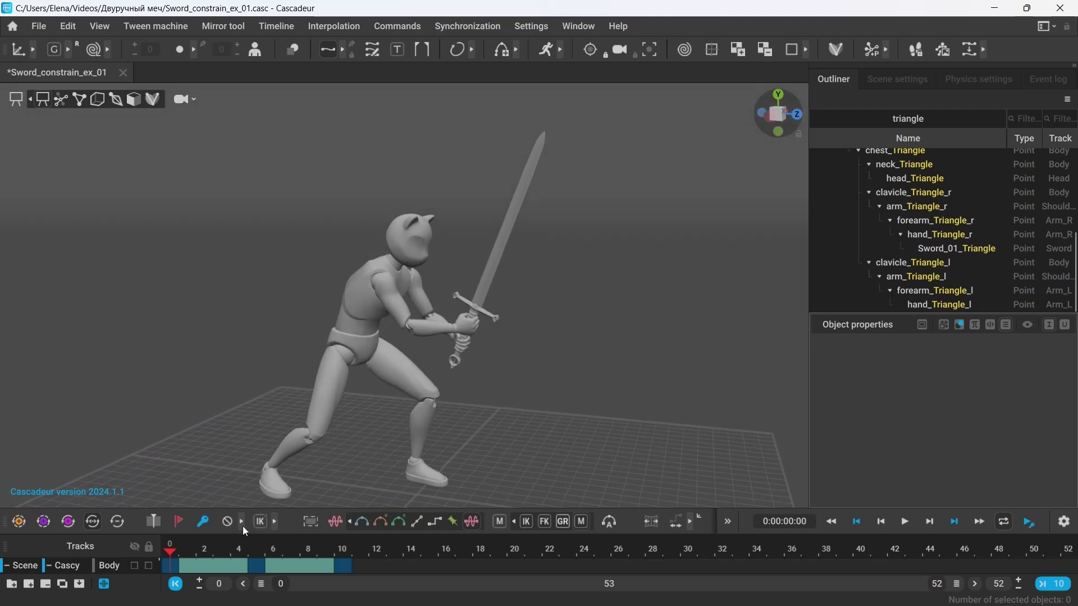
{"action": "left_click_drag", "start_coordinate": [176, 550], "coordinate": [336, 544]}
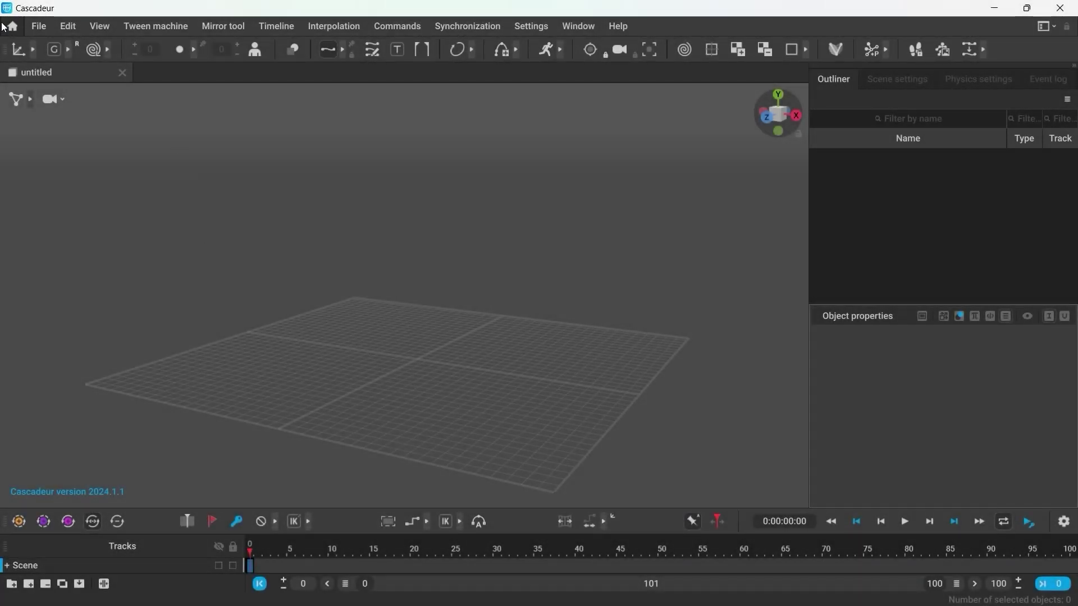
Open the Cascy sample scene and switch it to rigging mode.
{"action": "left_click", "coordinate": [13, 26]}
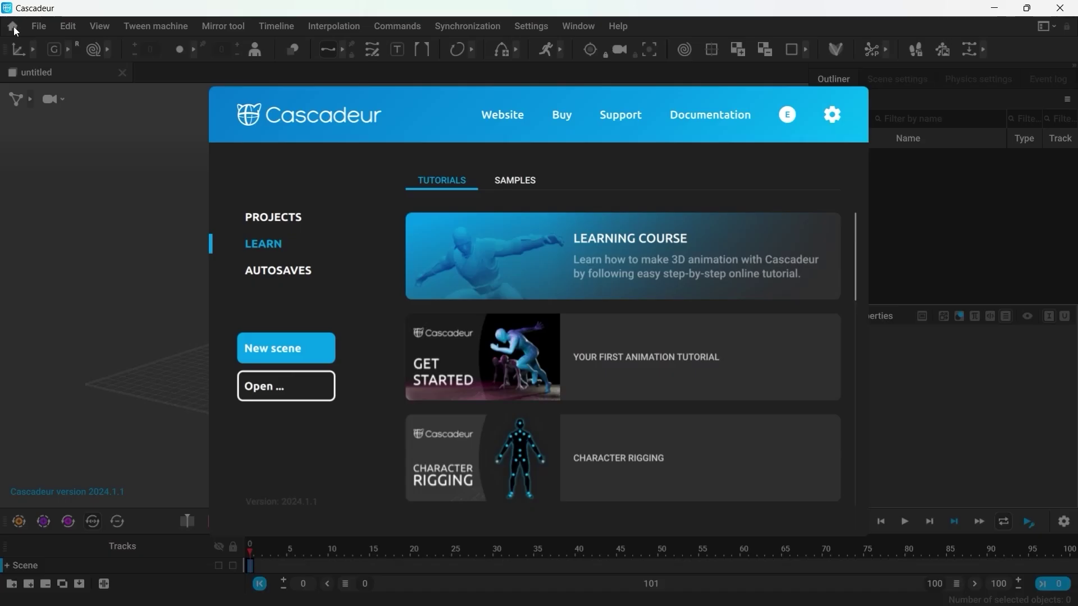
{"action": "left_click", "coordinate": [510, 182]}
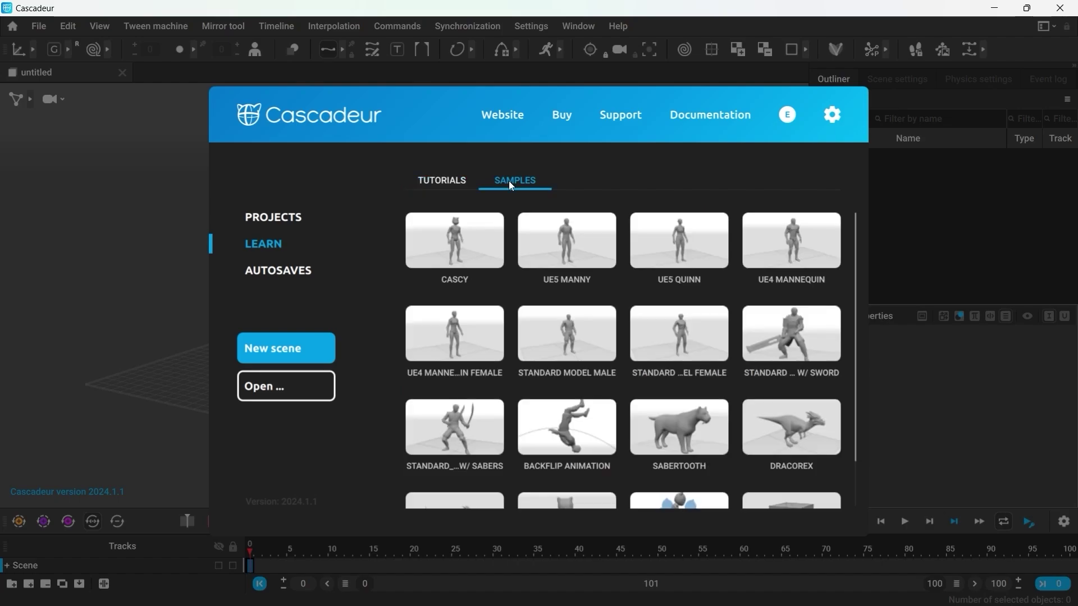
{"action": "left_click", "coordinate": [457, 249]}
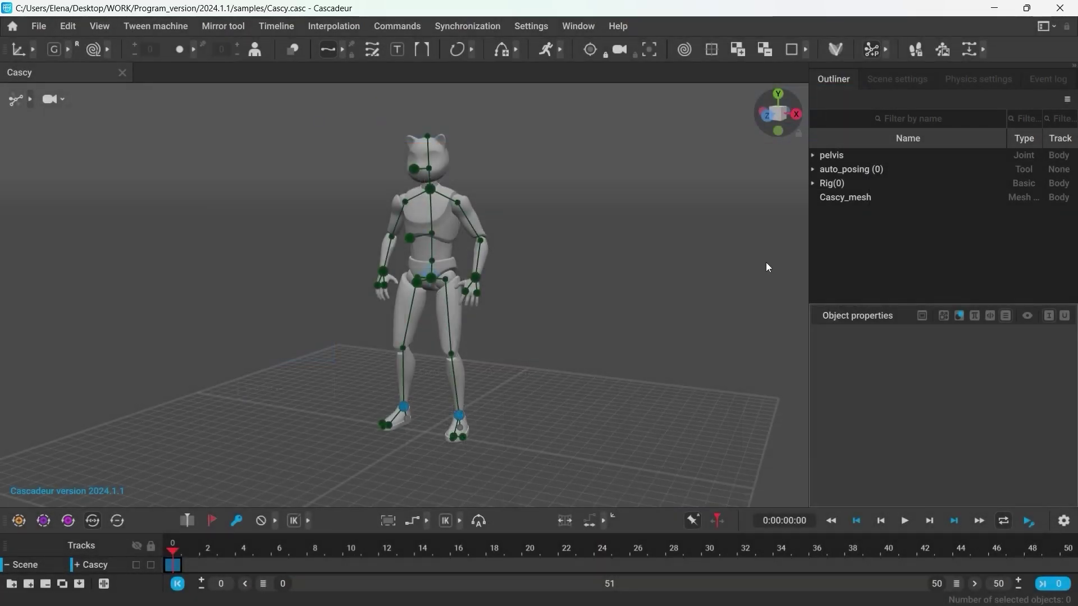
{"action": "left_click", "coordinate": [829, 55]}
{"action": "left_click", "coordinate": [423, 344]}
Import the TwoHandedSword FBX file into the scene using the Add model preset.
{"action": "left_click", "coordinate": [41, 26]}
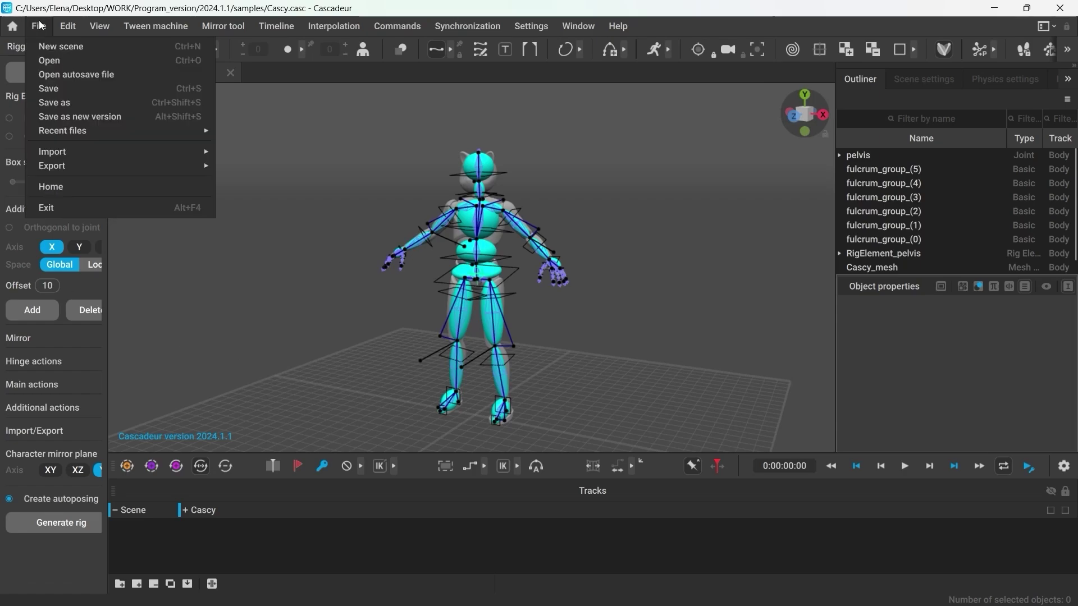
{"action": "mouse_move", "coordinate": [62, 151]}
{"action": "left_click", "coordinate": [248, 153]}
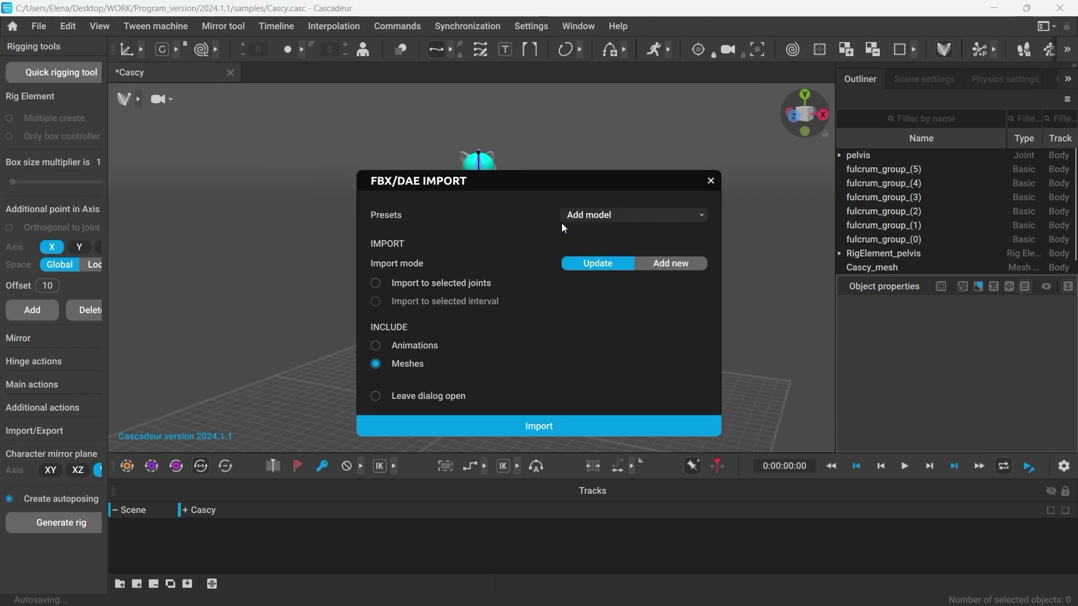
{"action": "left_click", "coordinate": [517, 426]}
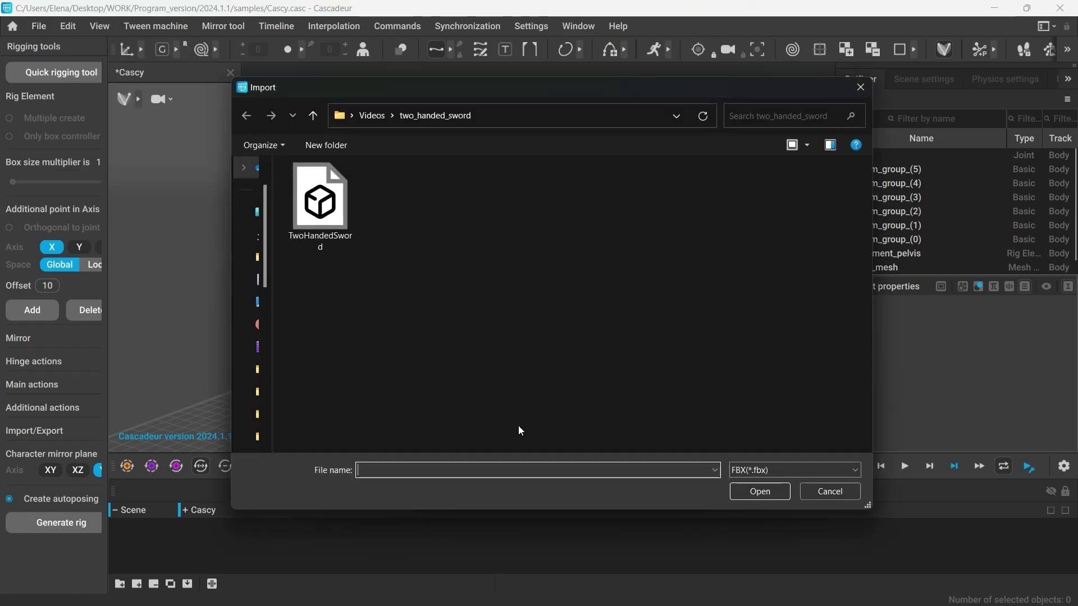
{"action": "double_click", "coordinate": [326, 196]}
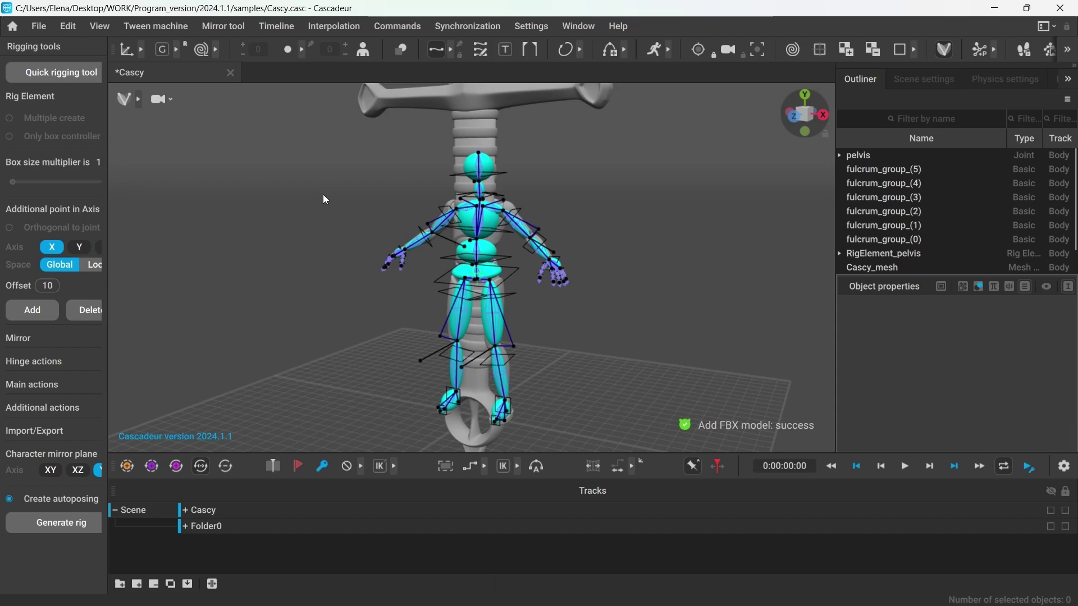
Move the BottomThing sword mesh along the X axis so it stands beside the character.
{"action": "right_click_drag", "start_coordinate": [749, 297], "coordinate": [415, 283], "text": "alt"}
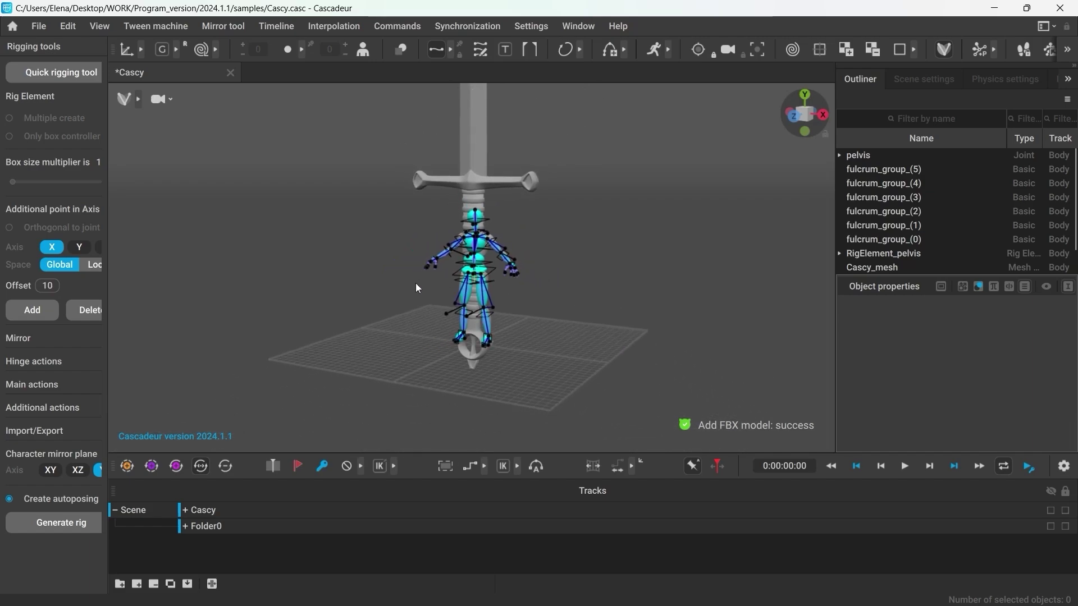
{"action": "middle_click_drag", "start_coordinate": [520, 137], "coordinate": [507, 187], "text": "alt"}
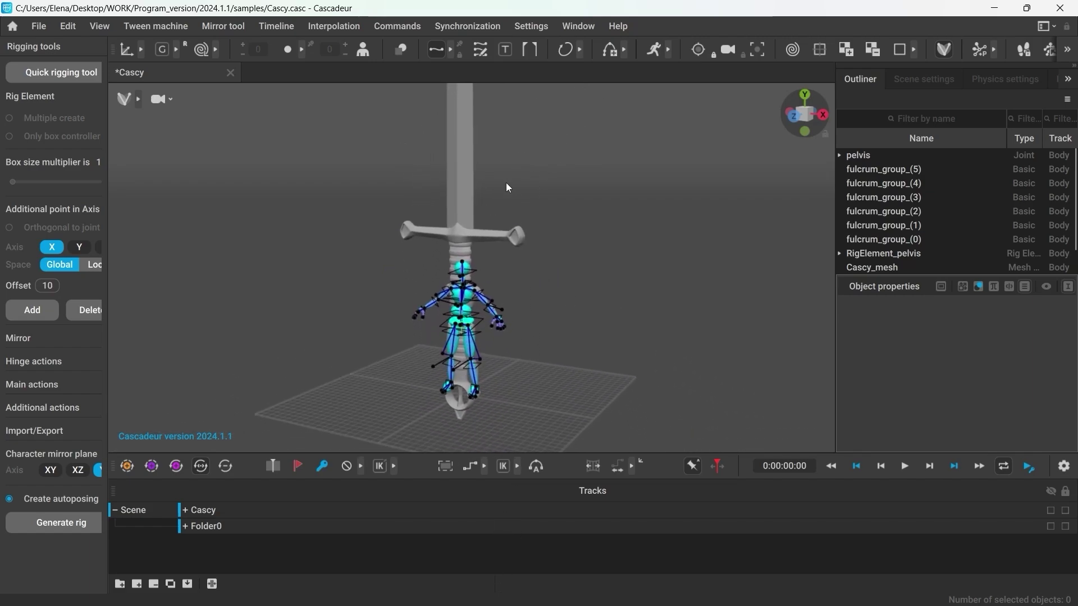
{"action": "scroll", "coordinate": [506, 183], "scroll_direction": "up", "scroll_amount": 3}
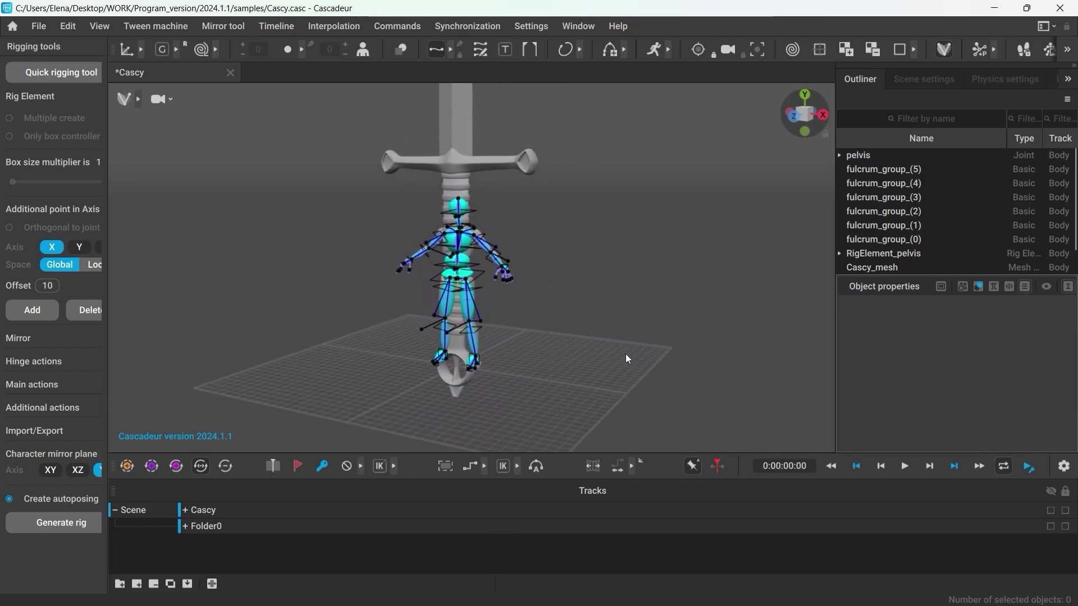
{"action": "scroll", "coordinate": [877, 203], "scroll_direction": "down", "scroll_amount": 1}
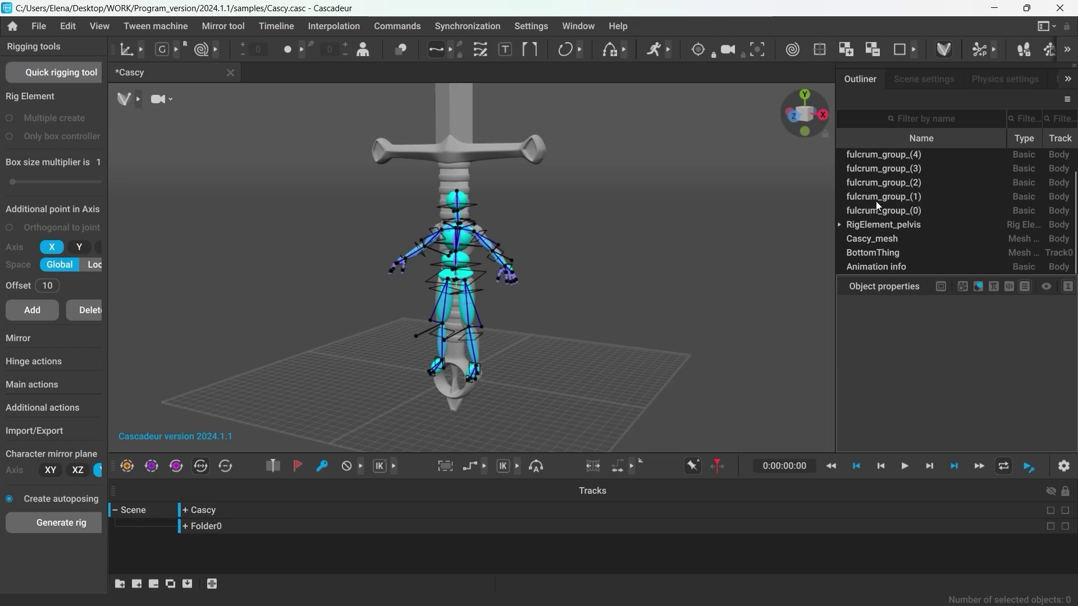
{"action": "left_click", "coordinate": [854, 252]}
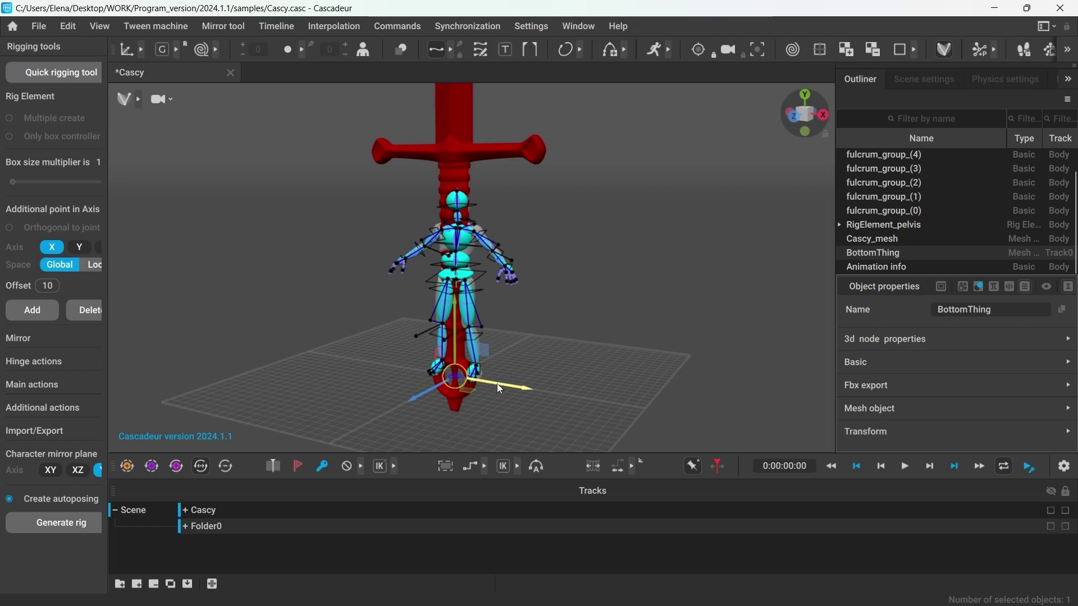
{"action": "left_click_drag", "start_coordinate": [497, 383], "coordinate": [621, 429]}
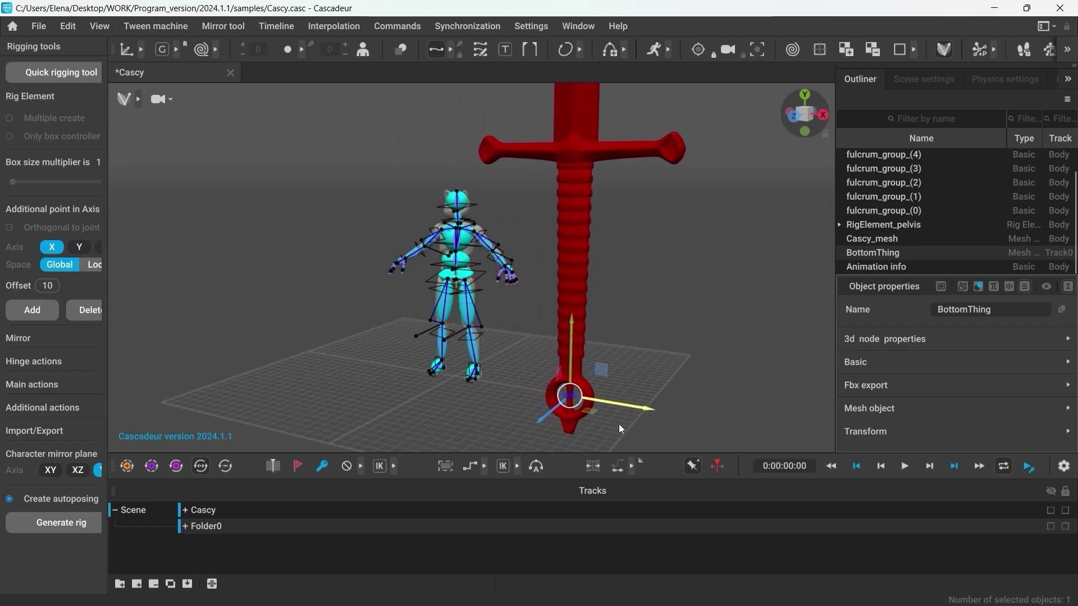
{"action": "left_click", "coordinate": [646, 369]}
Add a new joint to the scene and shift it along X to the centre of the sword's pommel.
{"action": "scroll", "coordinate": [541, 257], "scroll_direction": "down", "scroll_amount": 3}
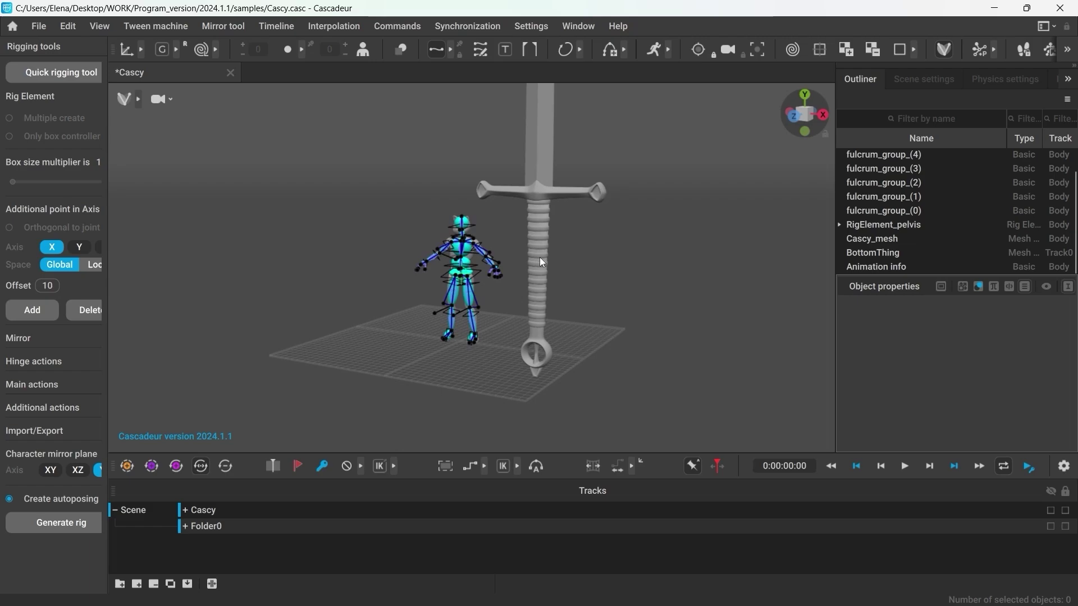
{"action": "middle_click_drag", "start_coordinate": [540, 257], "coordinate": [517, 285]}
{"action": "scroll", "coordinate": [518, 284], "scroll_direction": "up", "scroll_amount": 1}
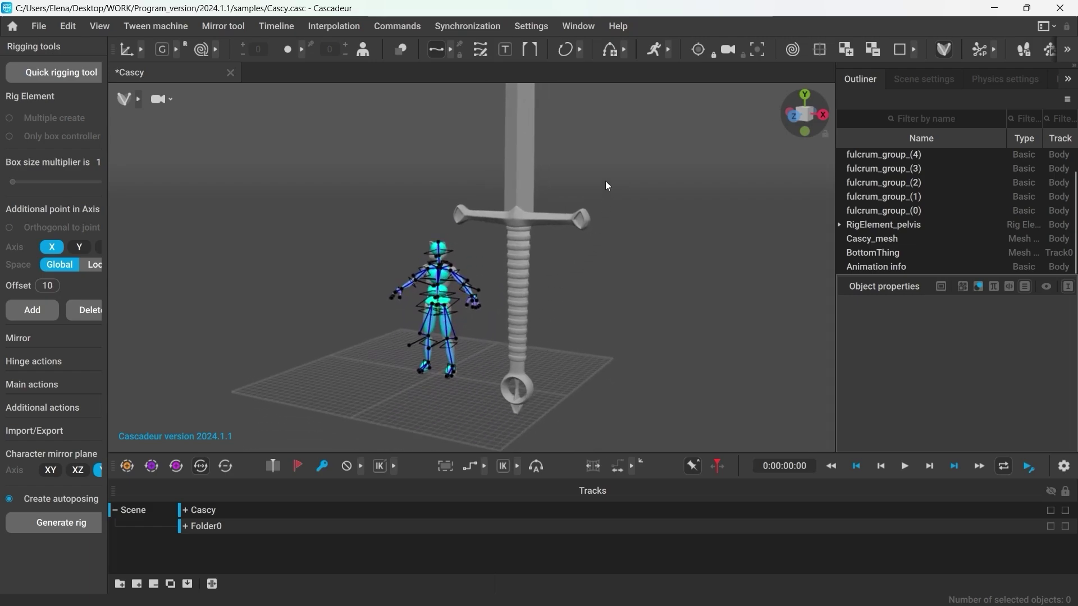
{"action": "left_click", "coordinate": [389, 26]}
{"action": "mouse_move", "coordinate": [401, 45]}
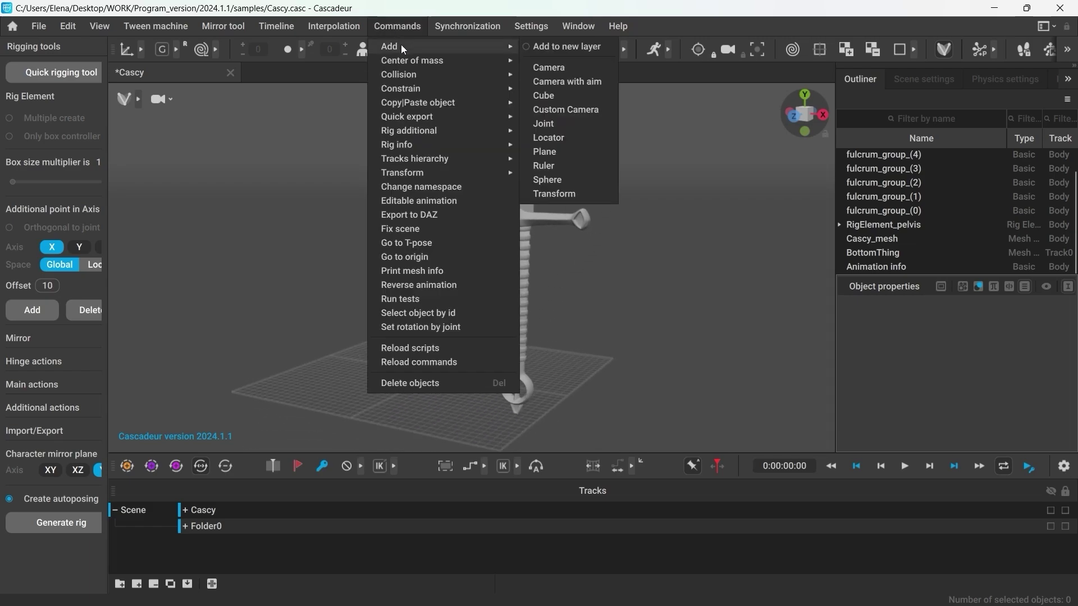
{"action": "left_click", "coordinate": [561, 122]}
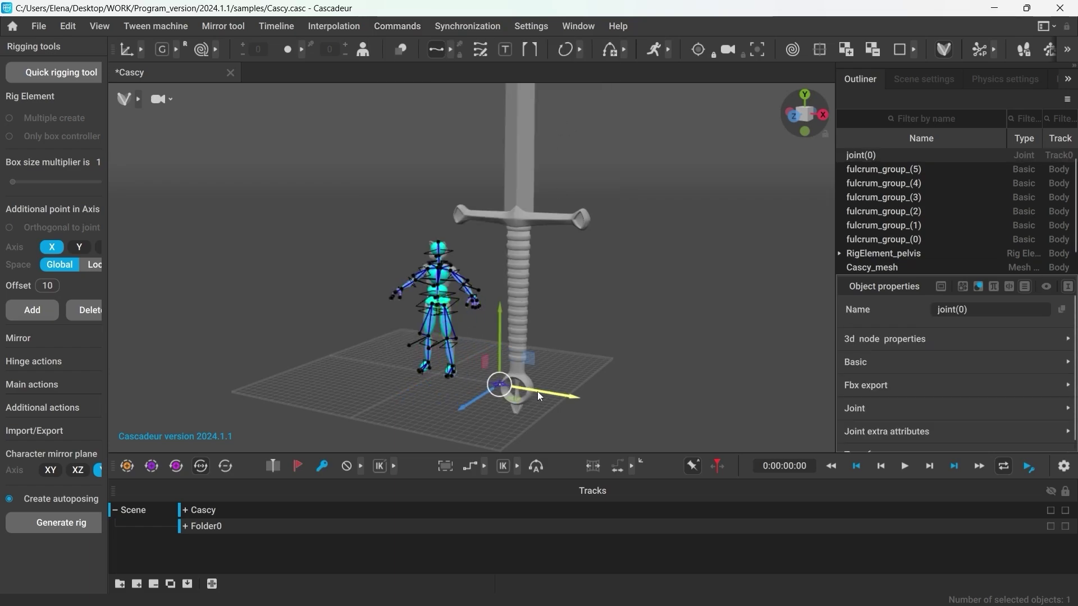
{"action": "left_click_drag", "start_coordinate": [537, 392], "coordinate": [554, 395]}
In the front view, raise the new joint along the Y axis to the centre of the sword's crossguard.
{"action": "left_click", "coordinate": [810, 116]}
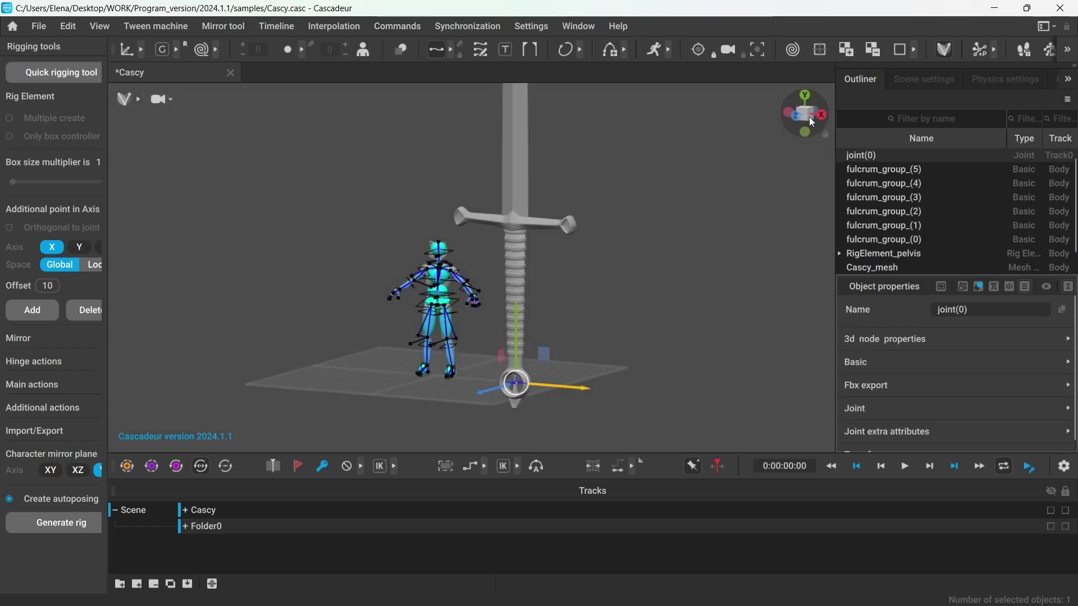
{"action": "middle_click_drag", "start_coordinate": [624, 334], "coordinate": [586, 269], "text": "alt"}
{"action": "right_click_drag", "start_coordinate": [352, 342], "coordinate": [821, 360], "text": "alt"}
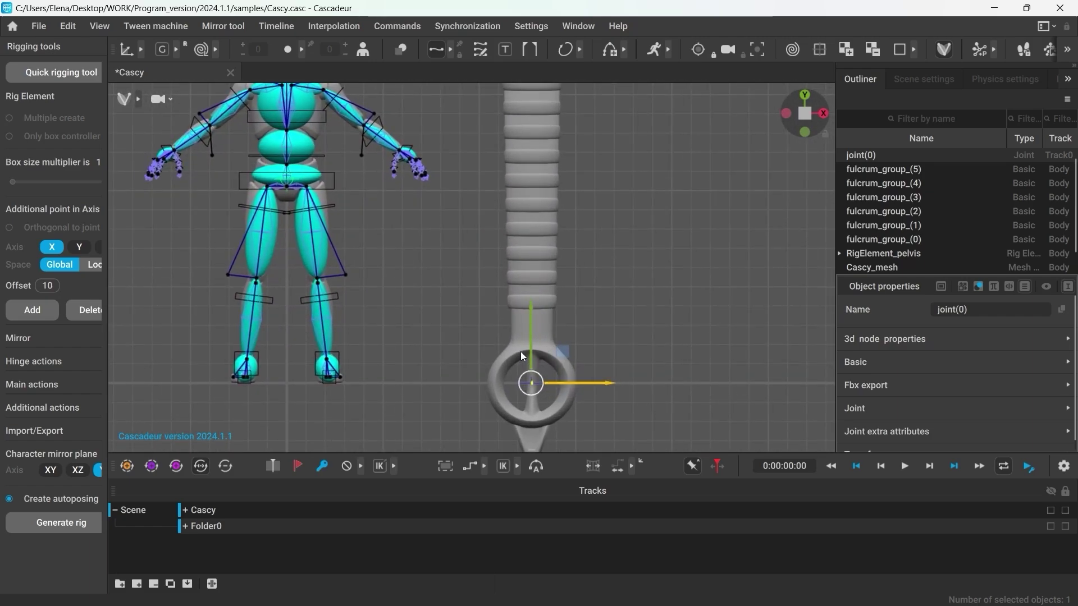
{"action": "left_click_drag", "start_coordinate": [533, 314], "coordinate": [560, 72]}
{"action": "middle_click_drag", "start_coordinate": [537, 202], "coordinate": [533, 461], "text": "alt"}
{"action": "left_click_drag", "start_coordinate": [528, 335], "coordinate": [528, 176]}
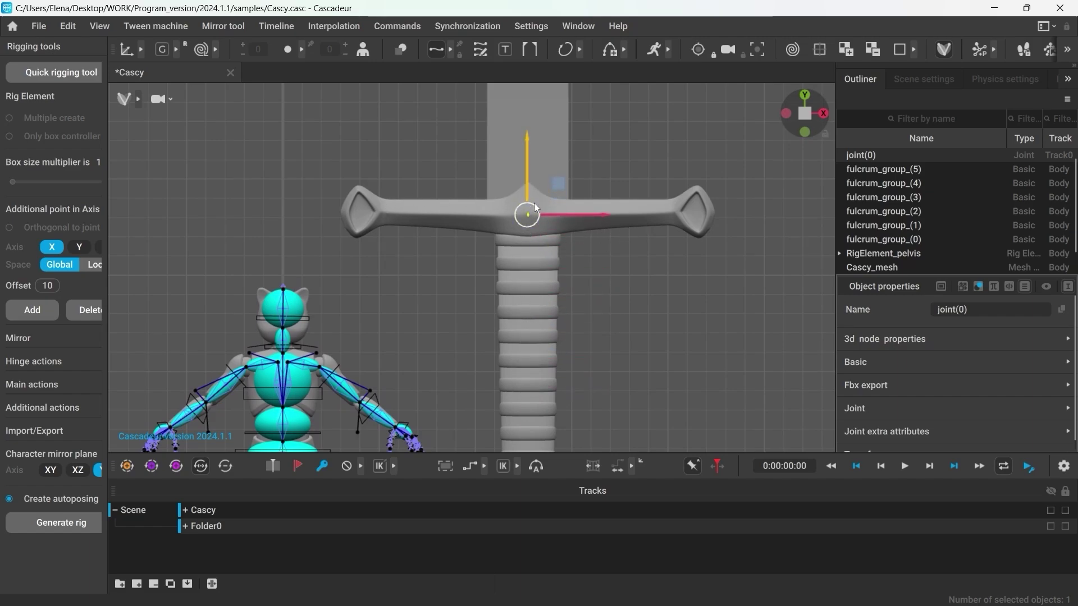
Rename the crossguard joint to Sword_01 and parent the BottomThing mesh to it.
{"action": "left_click", "coordinate": [974, 310]}
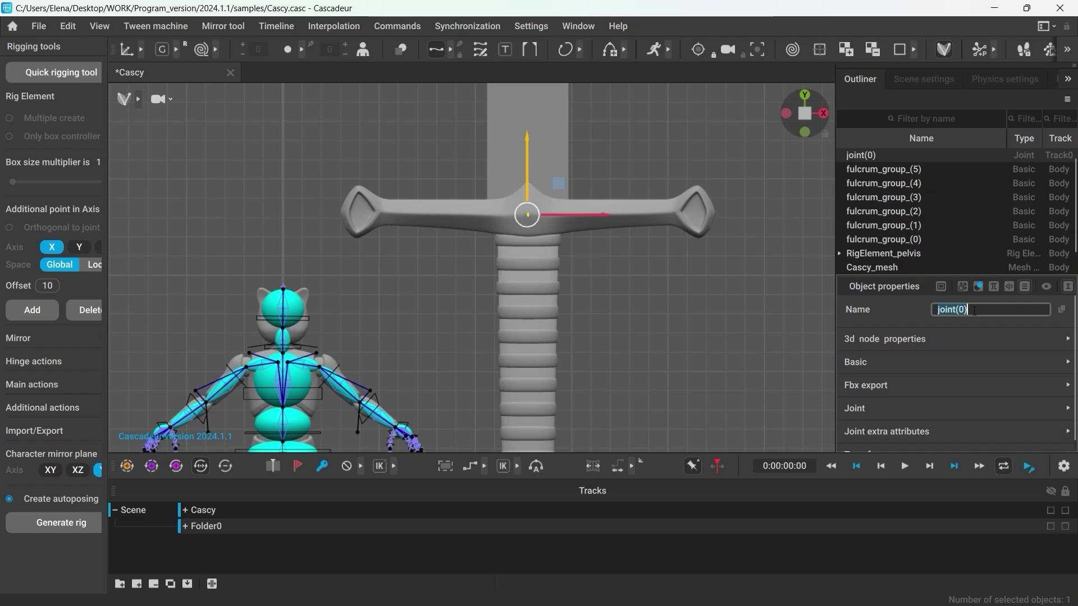
{"action": "type", "text": "Sword_01"}
{"action": "key", "text": "Return"}
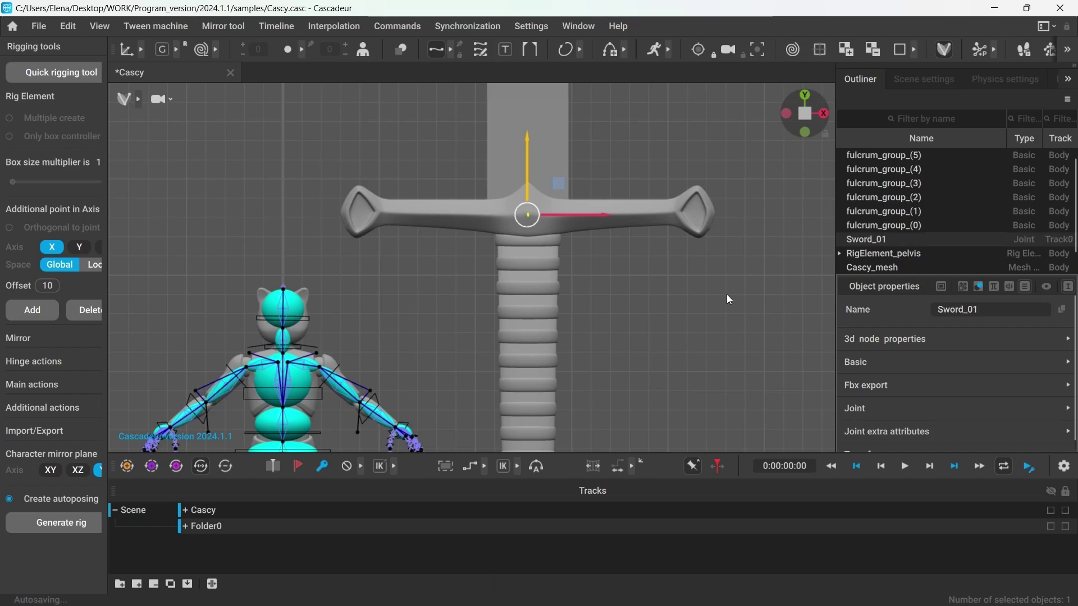
{"action": "scroll", "coordinate": [893, 202], "scroll_direction": "down", "scroll_amount": 1}
{"action": "left_click_drag", "start_coordinate": [858, 256], "coordinate": [866, 210]}
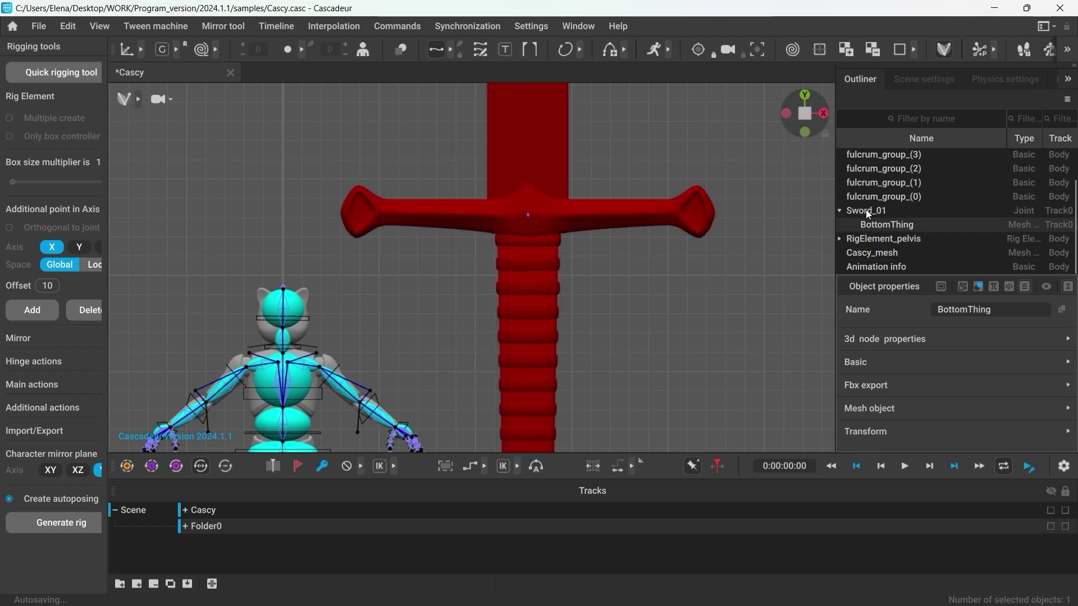
Try moving the Sword_01 joint with its attached sword mesh and undo the move.
{"action": "left_click", "coordinate": [866, 210]}
{"action": "left_click_drag", "start_coordinate": [527, 216], "coordinate": [577, 227]}
{"action": "key", "text": "ctrl+z"}
{"action": "left_click", "coordinate": [620, 296]}
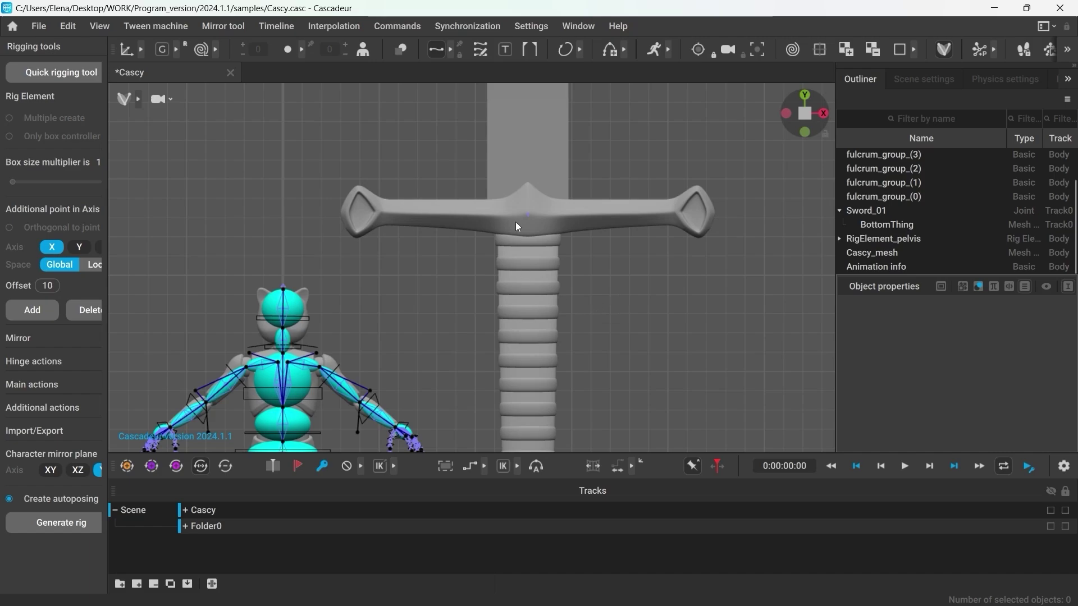
Duplicate the Sword_01 joint.
{"action": "left_click", "coordinate": [549, 241]}
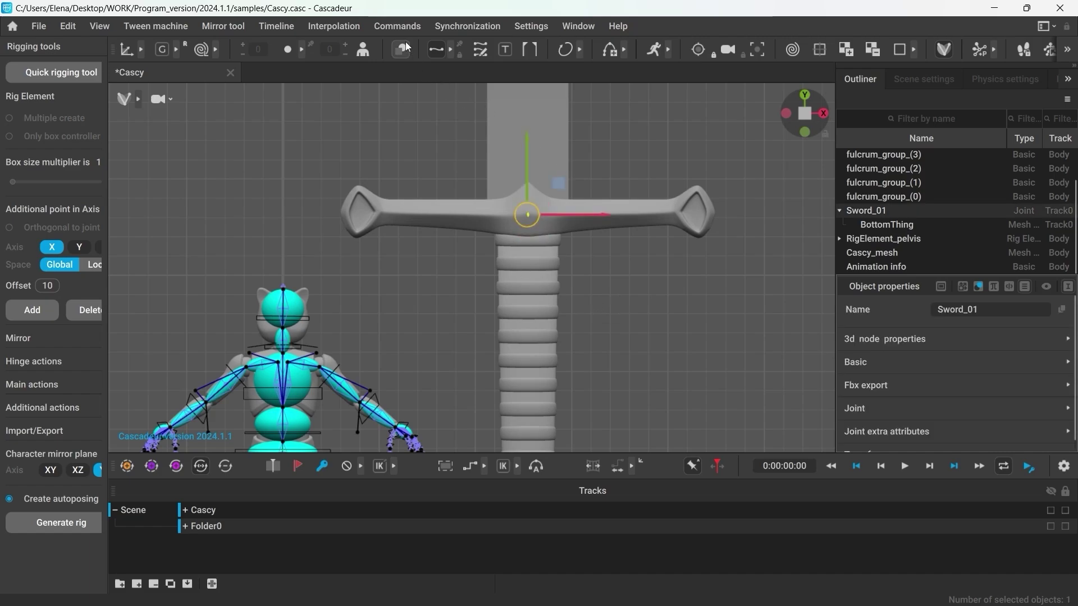
{"action": "left_click", "coordinate": [399, 27]}
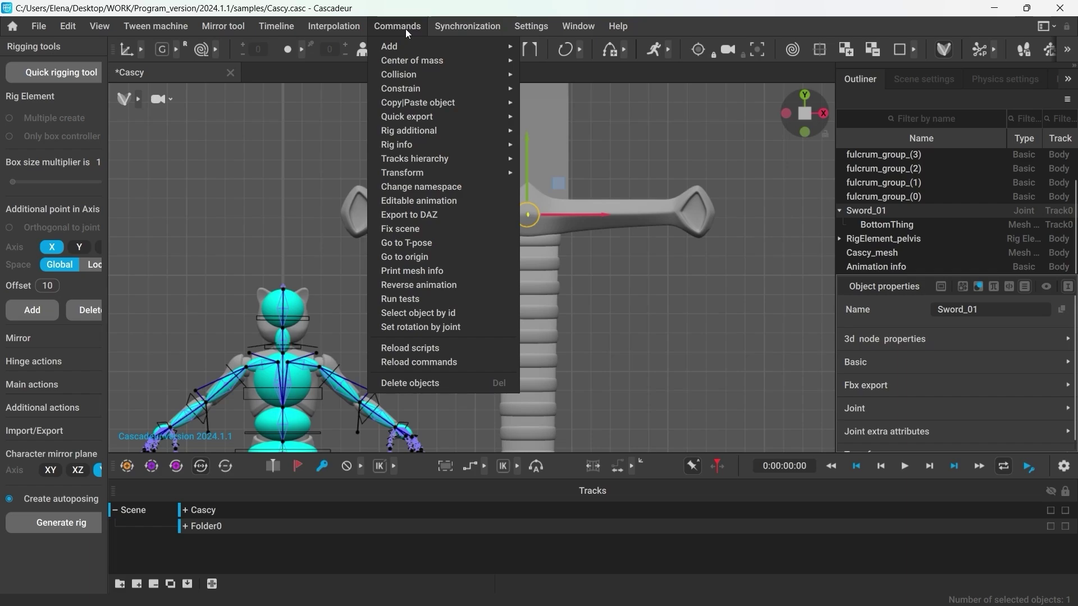
{"action": "mouse_move", "coordinate": [416, 103]}
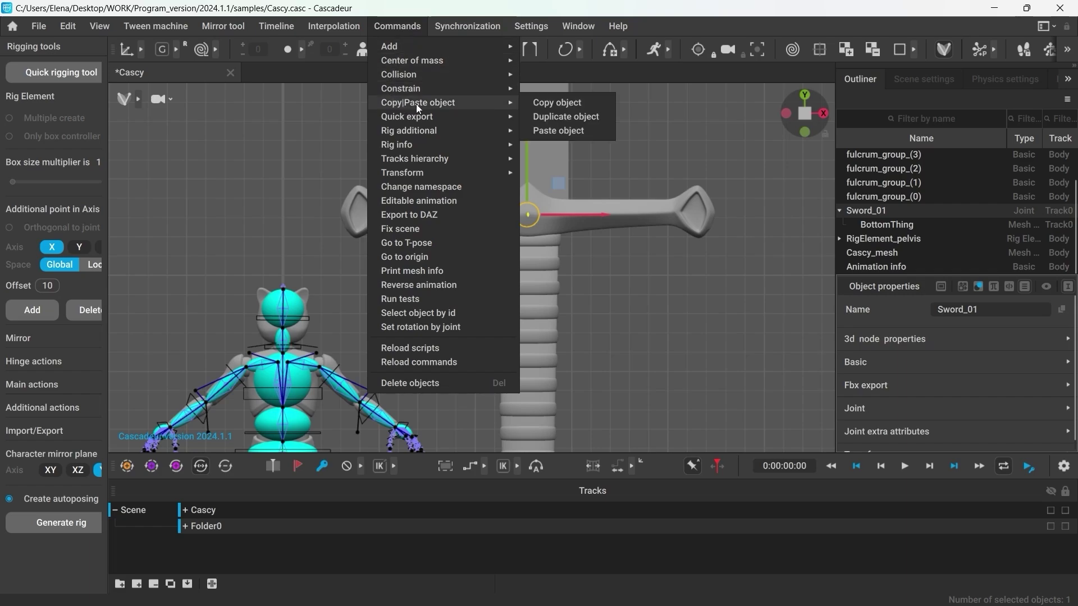
{"action": "left_click", "coordinate": [561, 116]}
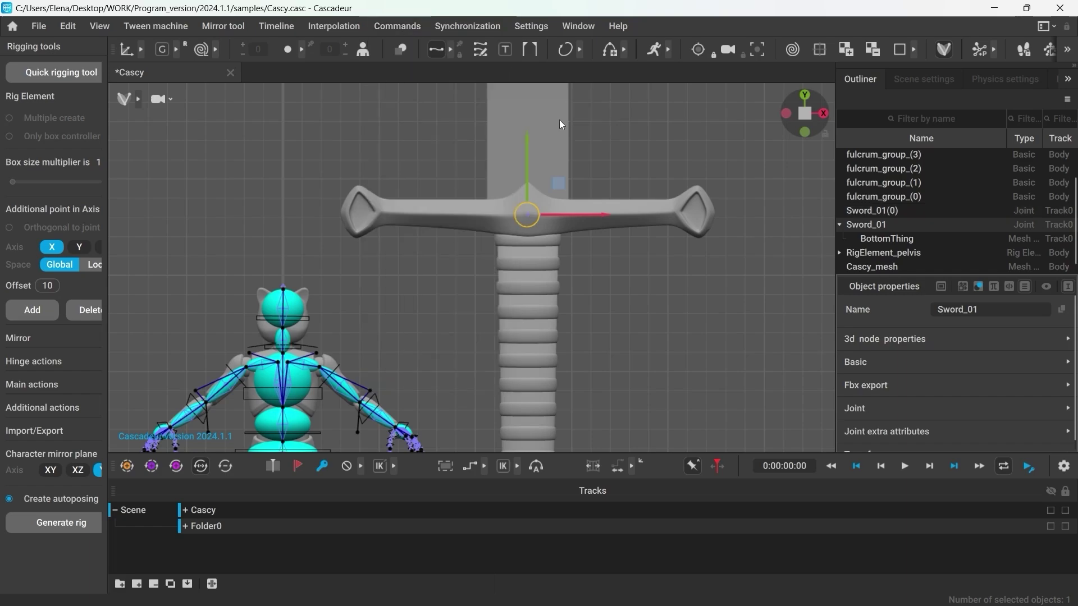
{"action": "left_click_drag", "start_coordinate": [532, 174], "coordinate": [518, 104]}
{"action": "key", "text": "ctrl+z"}
Move the duplicated joint straight up along the Y axis to the tip of the blade.
{"action": "left_click", "coordinate": [527, 217]}
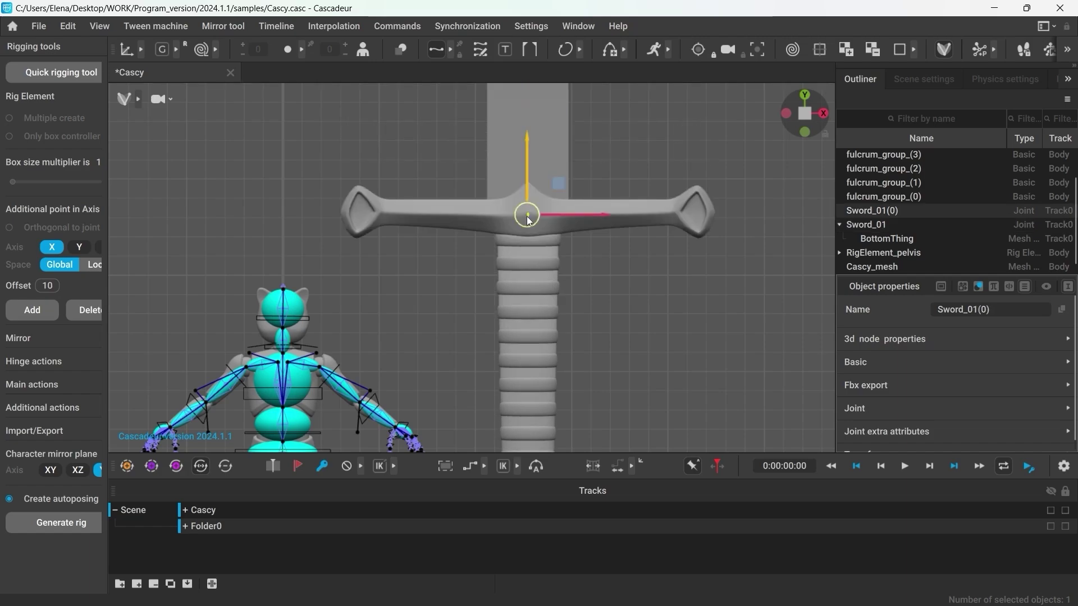
{"action": "left_click_drag", "start_coordinate": [526, 174], "coordinate": [522, 84]}
{"action": "middle_click_drag", "start_coordinate": [522, 85], "coordinate": [516, 313]}
{"action": "left_click_drag", "start_coordinate": [519, 329], "coordinate": [520, 66]}
{"action": "middle_click_drag", "start_coordinate": [521, 66], "coordinate": [479, 328]}
{"action": "left_click_drag", "start_coordinate": [482, 316], "coordinate": [485, 85]}
{"action": "middle_click_drag", "start_coordinate": [485, 85], "coordinate": [463, 144]}
Rename the joint at the blade's tip to Sword_02 and parent it to Sword_01.
{"action": "left_click", "coordinate": [988, 310]}
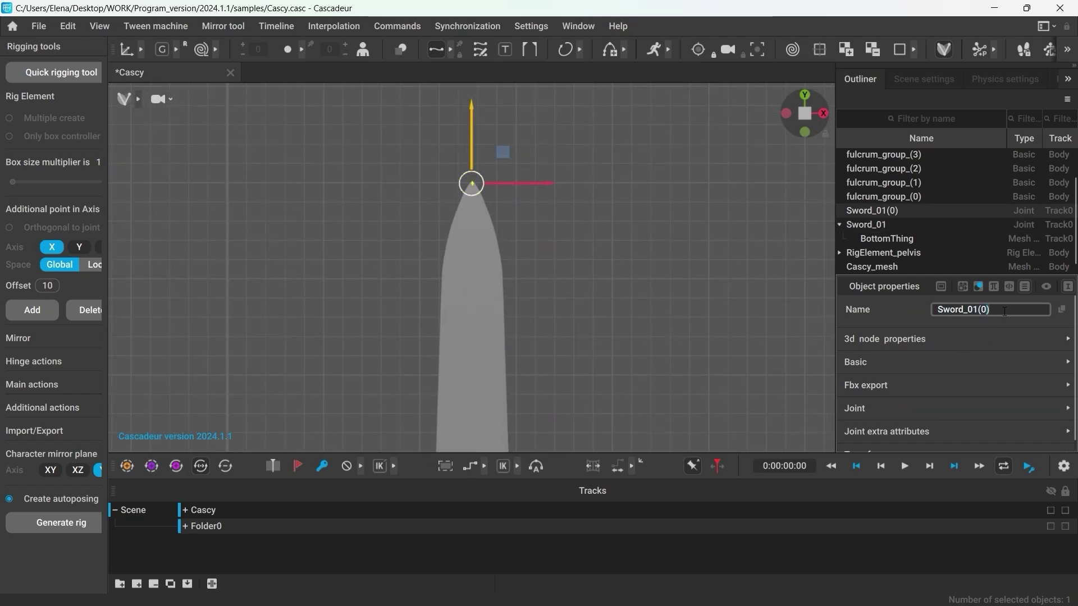
{"action": "key", "text": "BackSpace"}
{"action": "key", "text": "BackSpace"}
{"action": "key", "text": "BackSpace"}
{"action": "key", "text": "BackSpace"}
{"action": "type", "text": "2"}
{"action": "key", "text": "Return"}
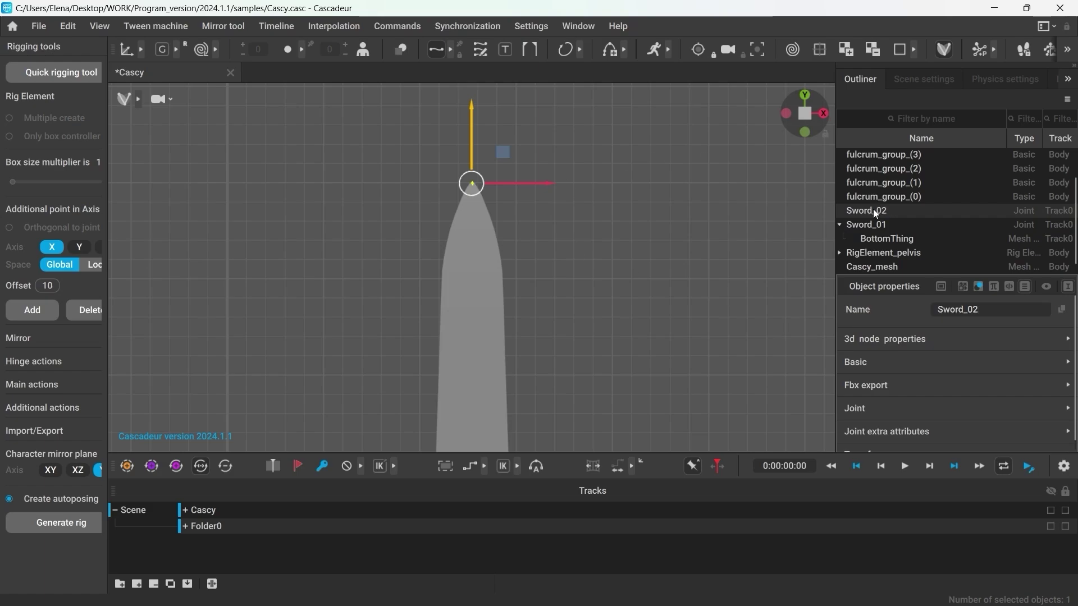
{"action": "left_click_drag", "start_coordinate": [874, 208], "coordinate": [878, 228]}
{"action": "left_click", "coordinate": [663, 361]}
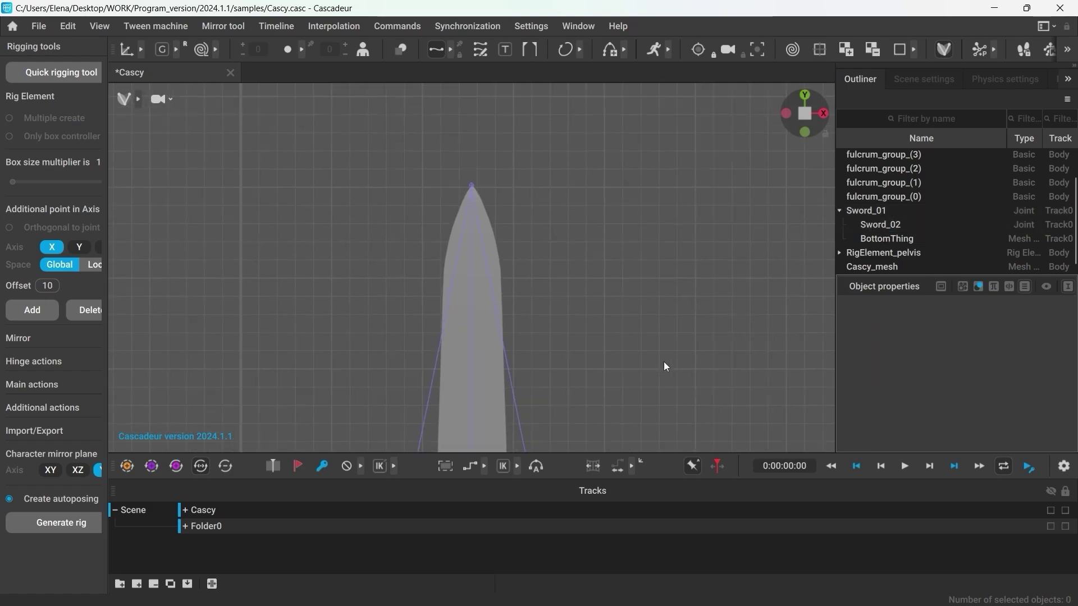
Select the Sword_01 joint and set its local Y scale to 0.15.
{"action": "right_click_drag", "start_coordinate": [663, 361], "coordinate": [243, 374], "text": "alt"}
{"action": "middle_click_drag", "start_coordinate": [416, 427], "coordinate": [453, 144], "text": "alt"}
{"action": "right_click_drag", "start_coordinate": [674, 362], "coordinate": [424, 354], "text": "alt"}
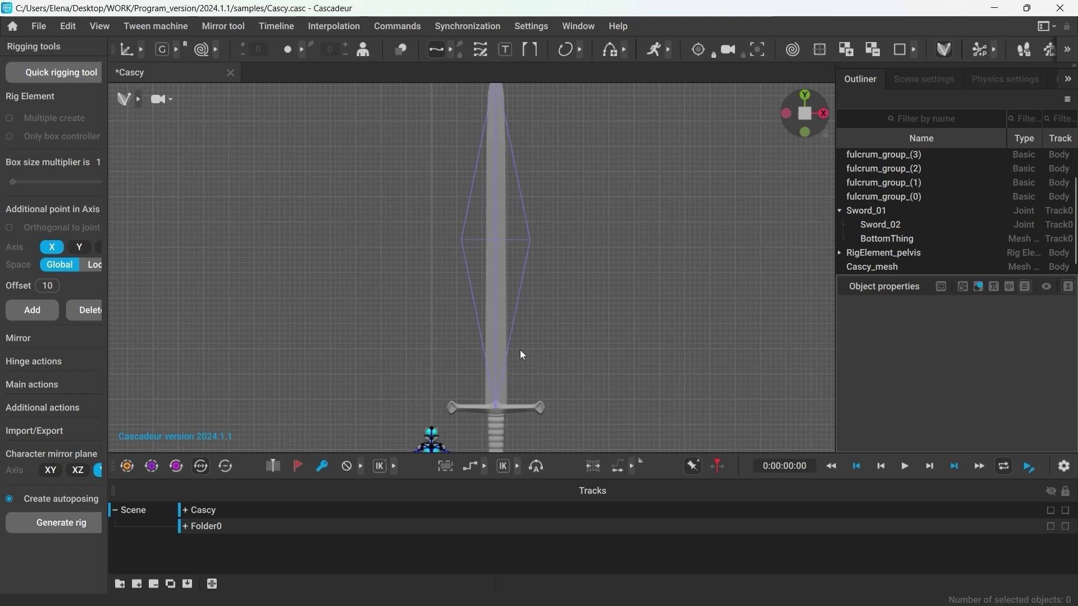
{"action": "left_click", "coordinate": [511, 341]}
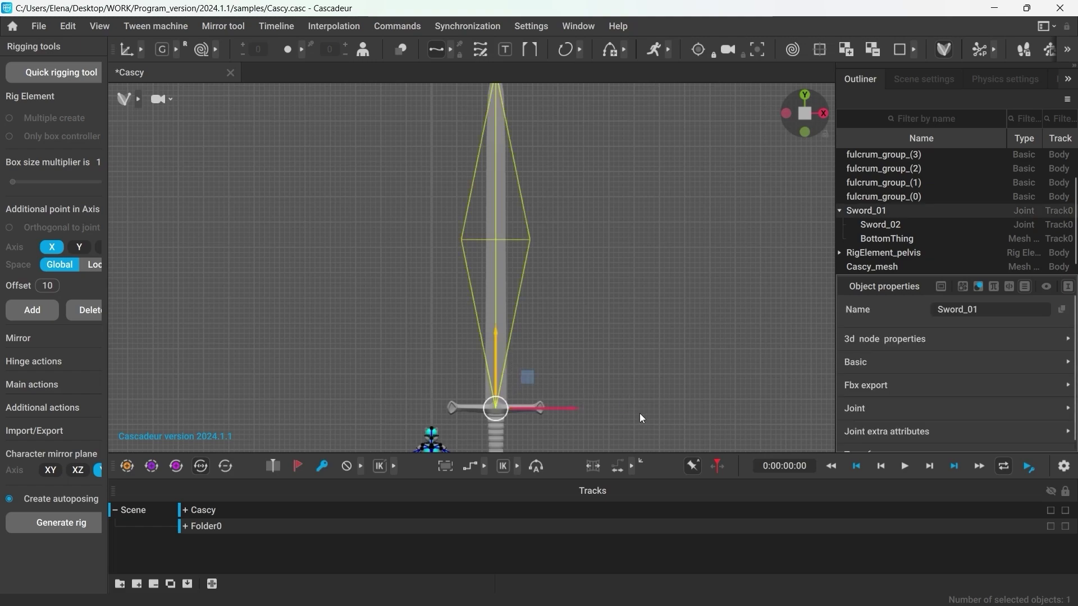
{"action": "right_click_drag", "start_coordinate": [639, 414], "coordinate": [443, 399], "text": "alt"}
{"action": "middle_click_drag", "start_coordinate": [443, 398], "coordinate": [448, 373], "text": "alt"}
{"action": "left_click_drag", "start_coordinate": [492, 344], "coordinate": [518, 349]}
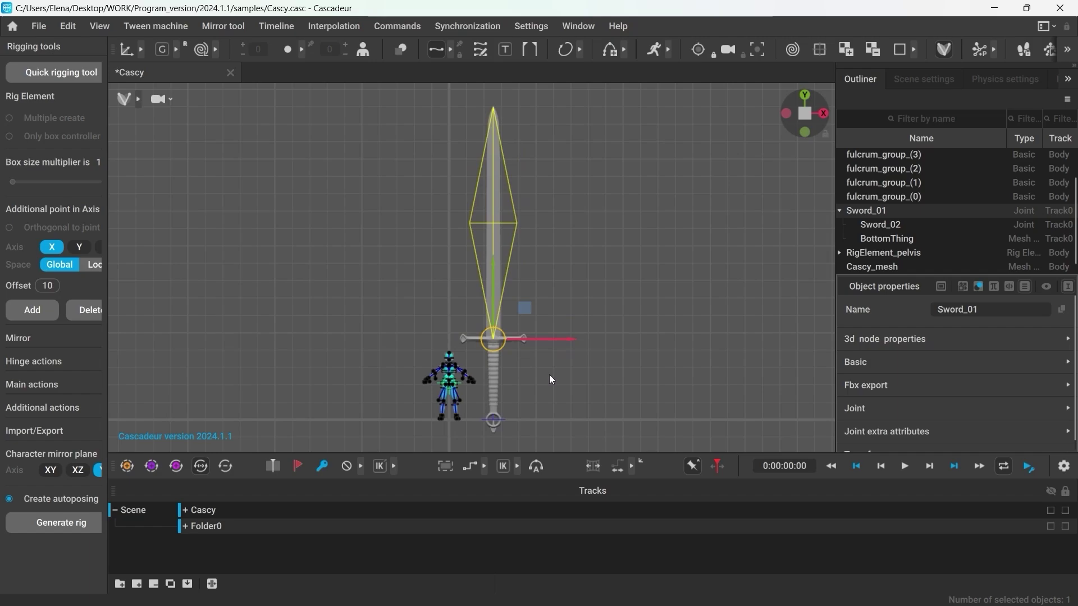
{"action": "scroll", "coordinate": [934, 398], "scroll_direction": "down", "scroll_amount": 1}
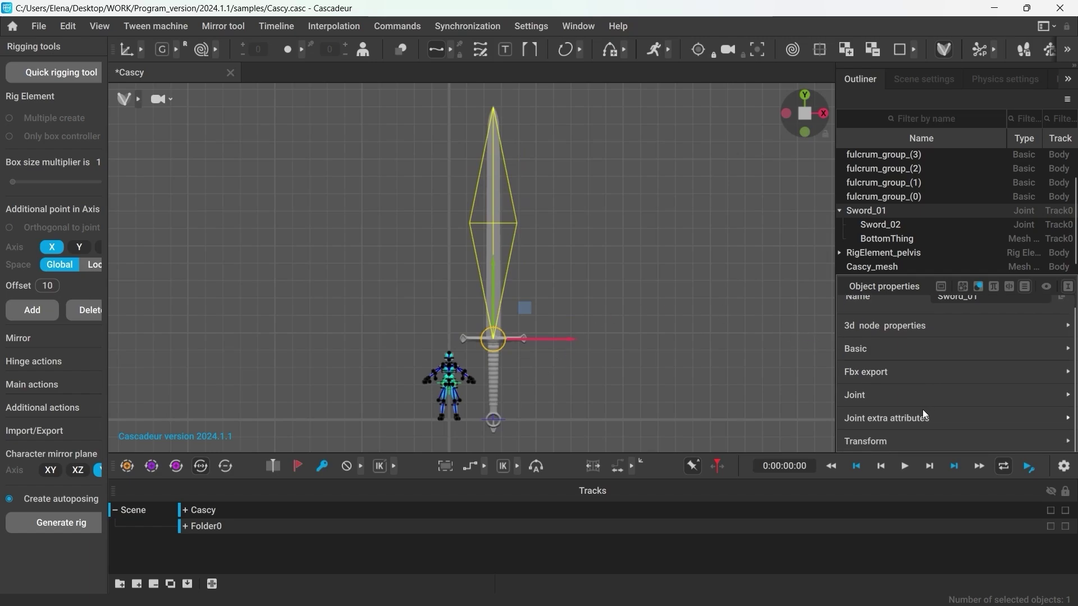
{"action": "left_click", "coordinate": [850, 441]}
{"action": "scroll", "coordinate": [850, 436], "scroll_direction": "down", "scroll_amount": 3}
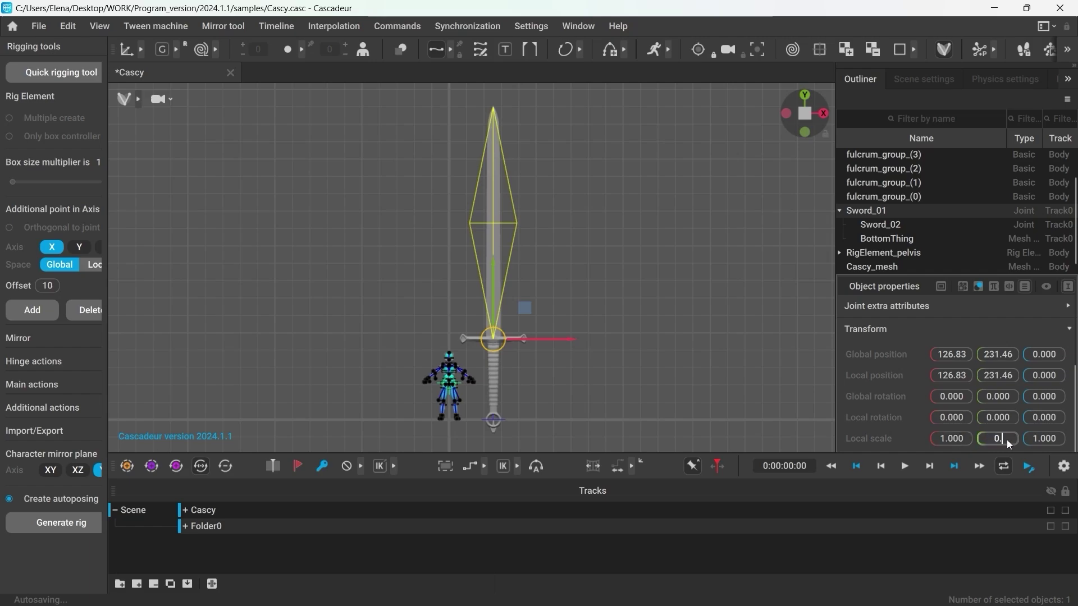
{"action": "key", "text": "Return"}
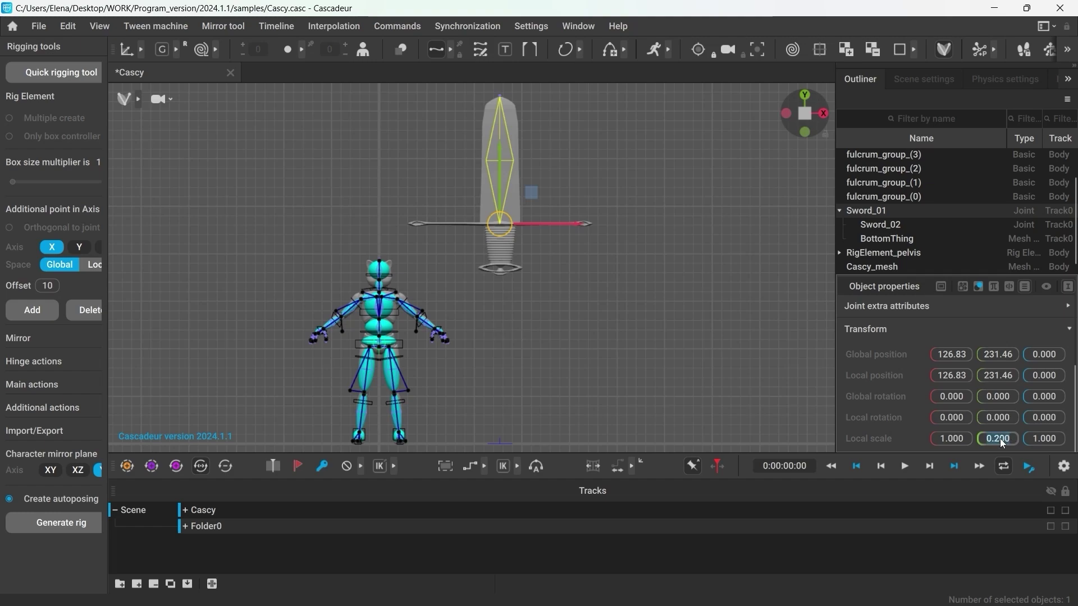
{"action": "key", "text": "Return"}
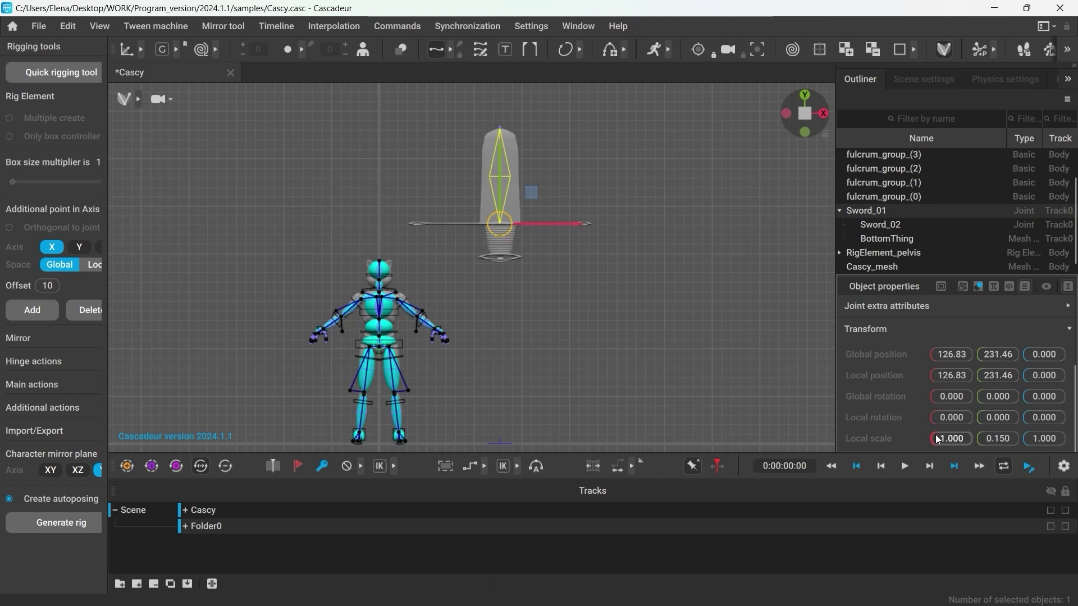
Set Sword_01's local X and Z scale to 0.15.
{"action": "left_click", "coordinate": [949, 440]}
{"action": "type", "text": "0.15"}
{"action": "key", "text": "Return"}
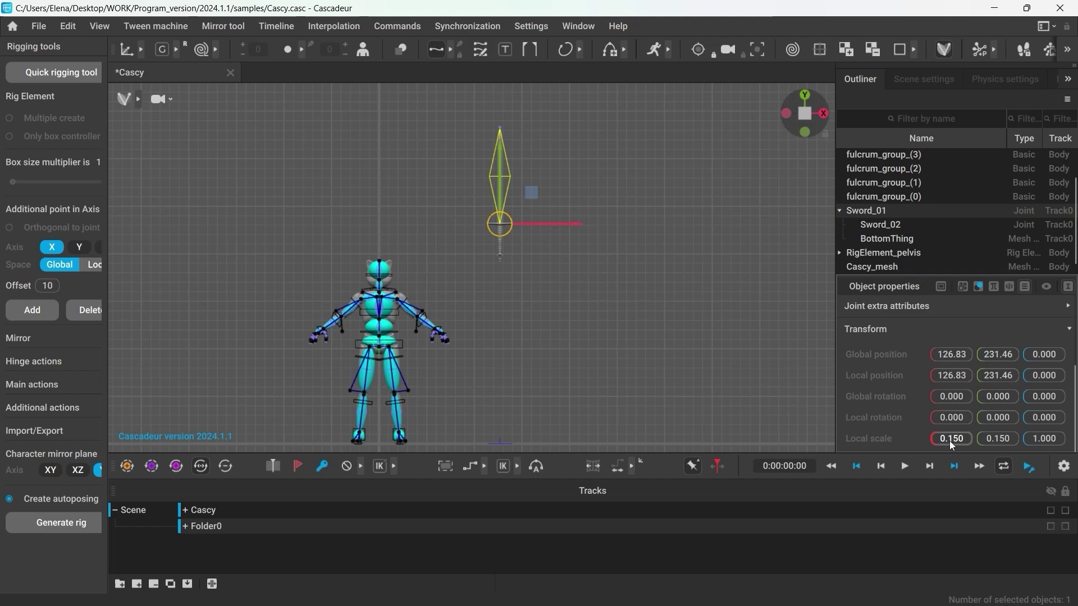
{"action": "left_click", "coordinate": [1058, 438]}
{"action": "type", "text": "0.15"}
{"action": "key", "text": "Return"}
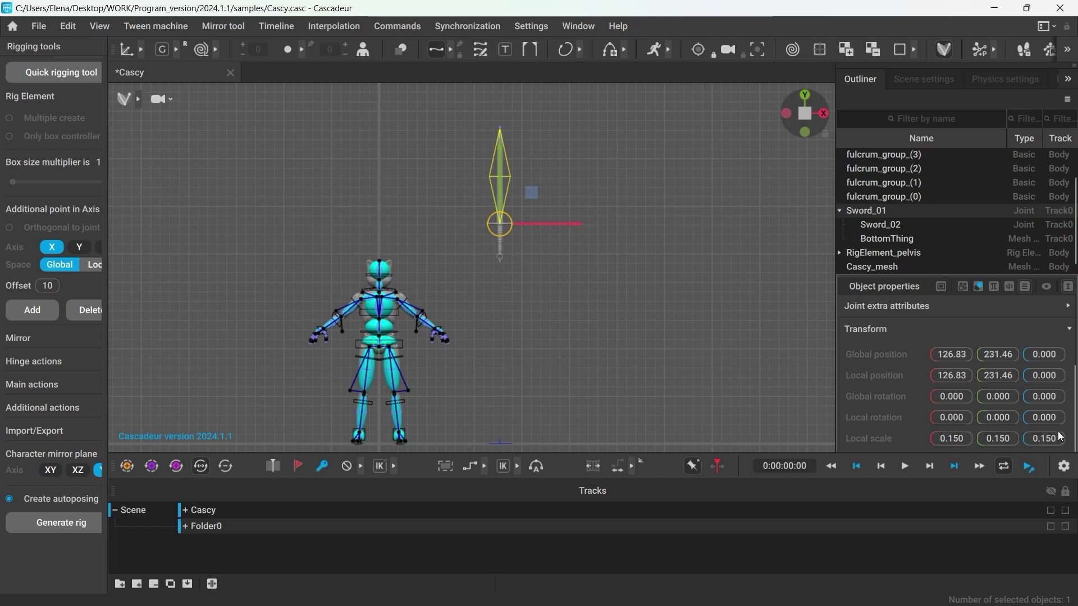
Move Sword_01 down to floor level and across to the character's right side, and check it against the character in the mesh-only view.
{"action": "left_click_drag", "start_coordinate": [498, 143], "coordinate": [499, 333]}
{"action": "left_click_drag", "start_coordinate": [550, 406], "coordinate": [338, 416]}
{"action": "left_click", "coordinate": [312, 365]}
{"action": "middle_click_drag", "start_coordinate": [312, 365], "coordinate": [410, 322], "text": "alt"}
{"action": "key", "text": "s"}
{"action": "right_click_drag", "start_coordinate": [410, 321], "coordinate": [616, 314], "text": "alt"}
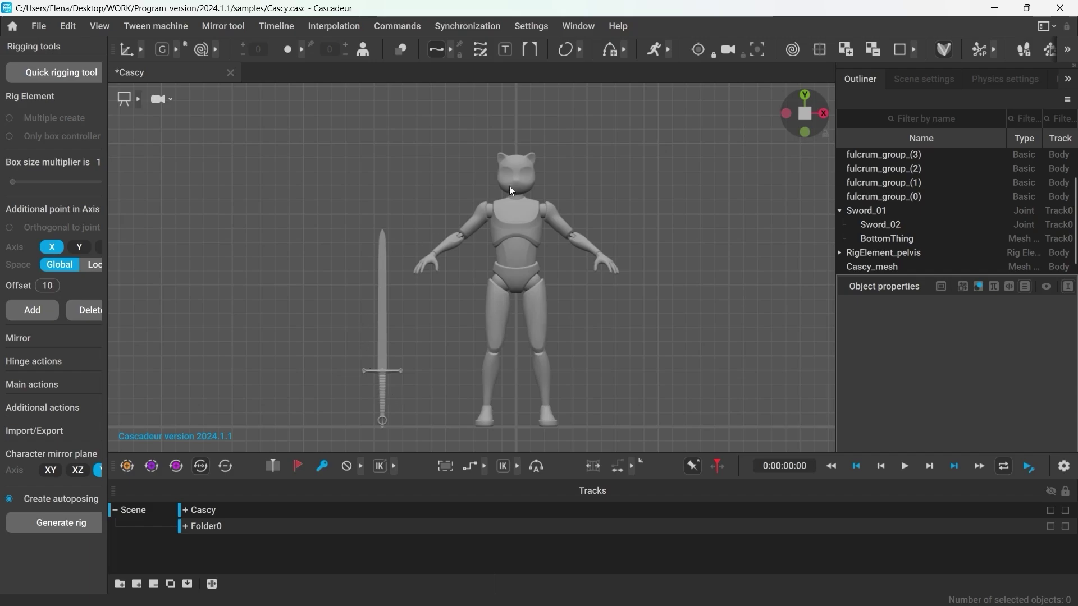
{"action": "left_click", "coordinate": [140, 100]}
{"action": "left_click", "coordinate": [260, 101]}
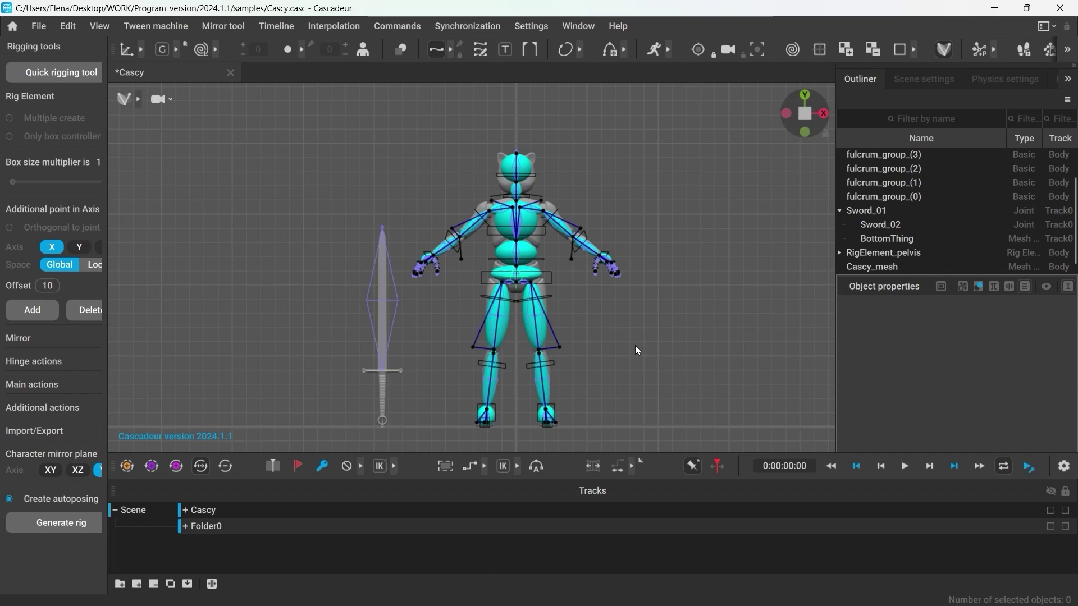
Assign Sword_01 to the right-hand weapon slot in the Quick Rigging Tool, turn off Replace existing rig elements, and try adding the rig elements.
{"action": "left_click", "coordinate": [76, 70]}
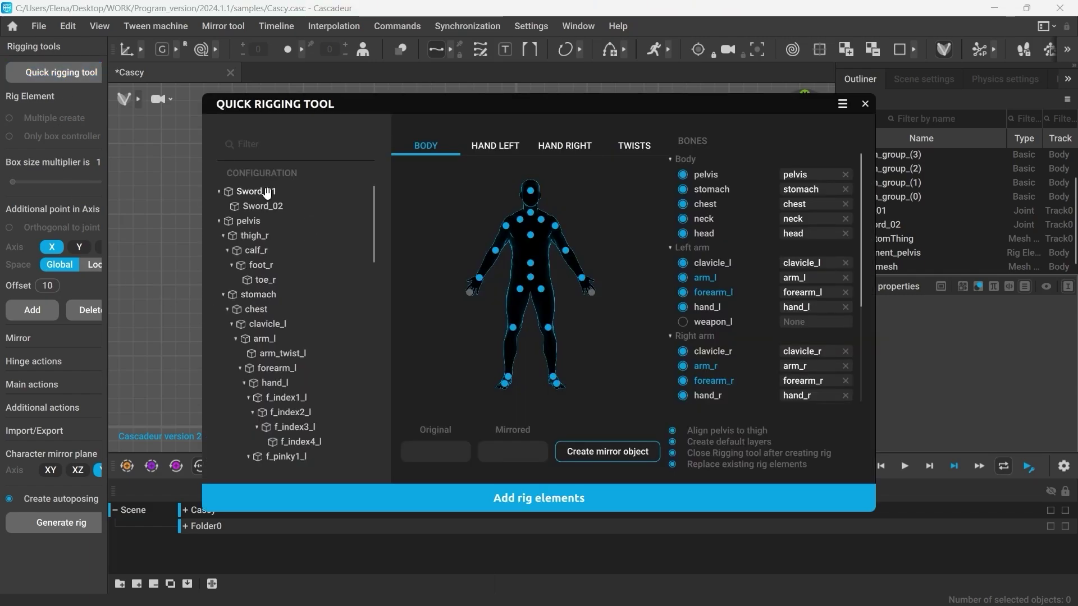
{"action": "left_click_drag", "start_coordinate": [267, 193], "coordinate": [271, 223]}
{"action": "left_click_drag", "start_coordinate": [415, 308], "coordinate": [470, 297]}
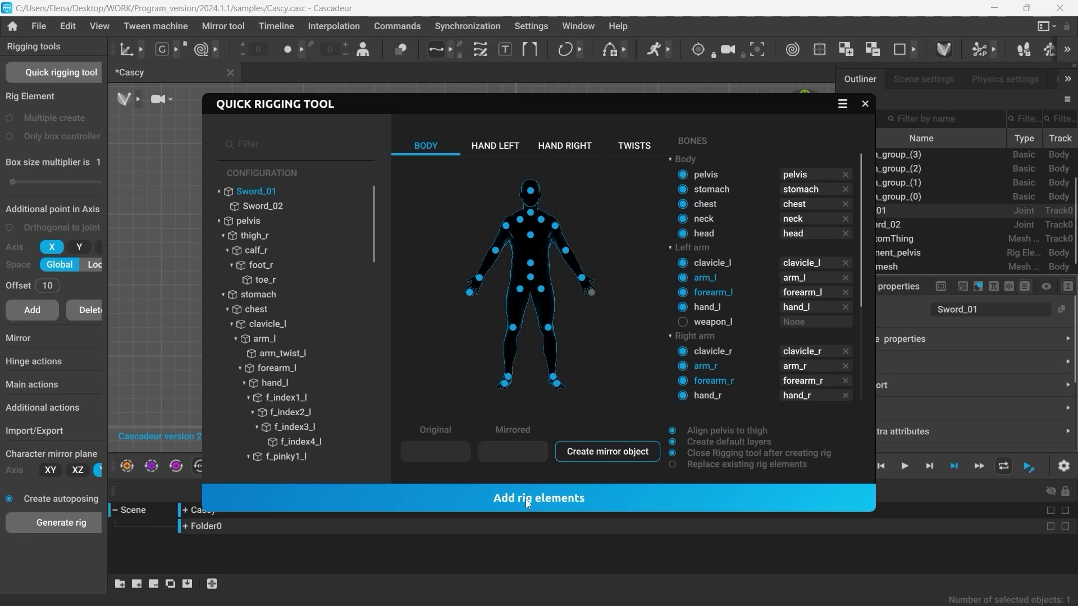
{"action": "left_click", "coordinate": [526, 499]}
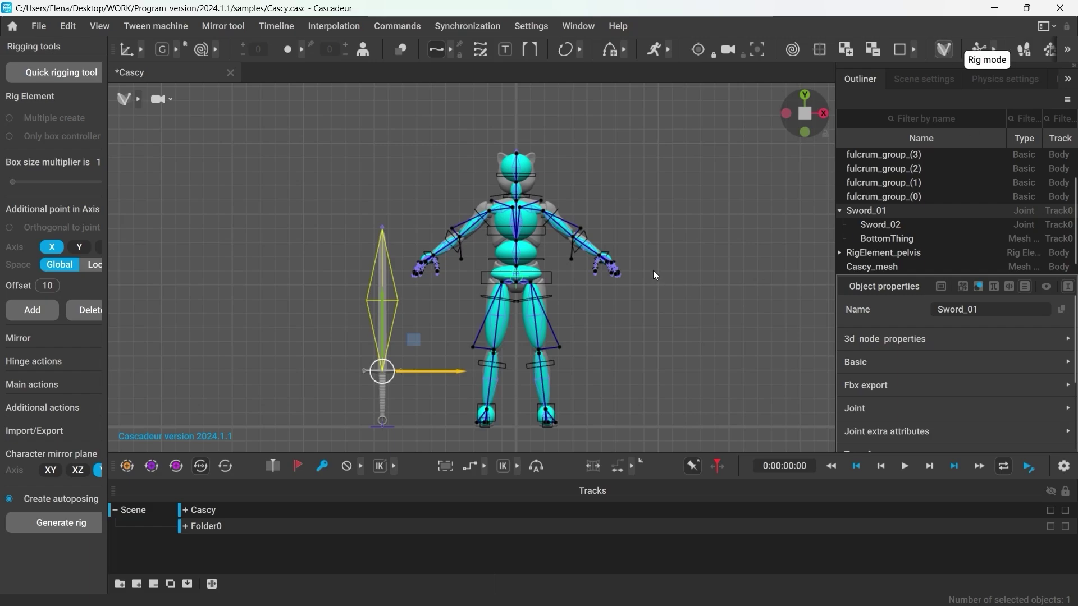
Leave rig mode and switch the viewport to the joint display.
{"action": "left_click", "coordinate": [947, 55]}
{"action": "left_click", "coordinate": [30, 100]}
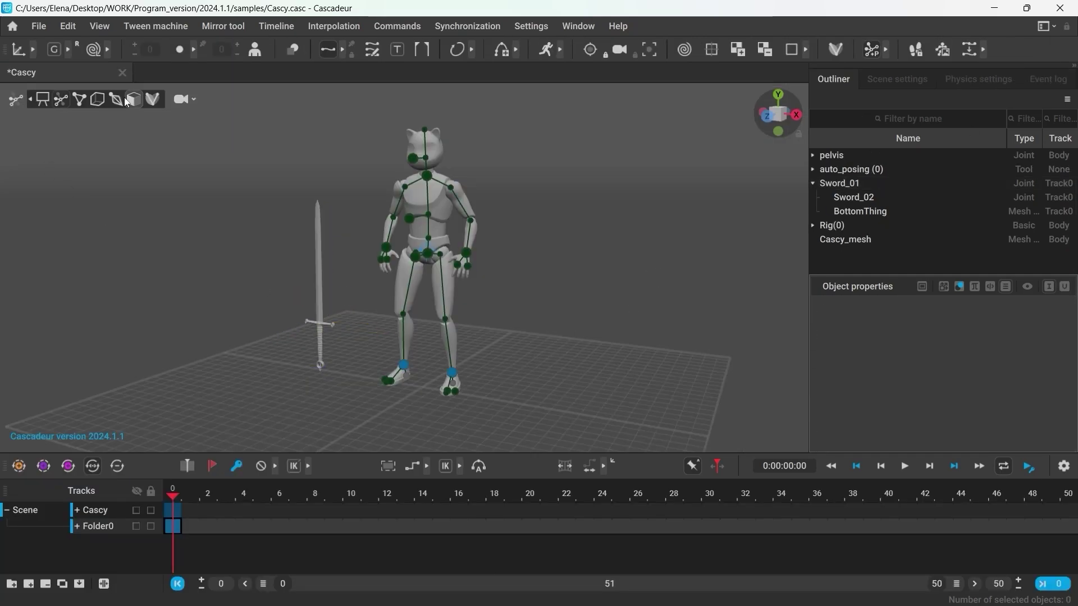
{"action": "left_click", "coordinate": [117, 100]}
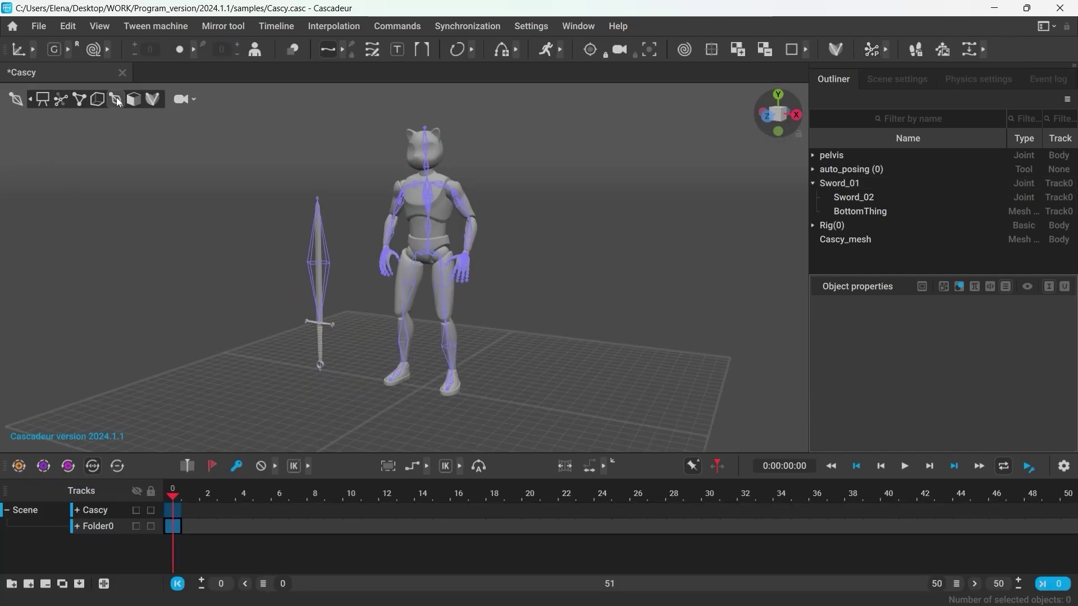
Add the Sword_01 and Sword_02 joints to the Rig info object under Rig(0).
{"action": "left_click", "coordinate": [814, 225]}
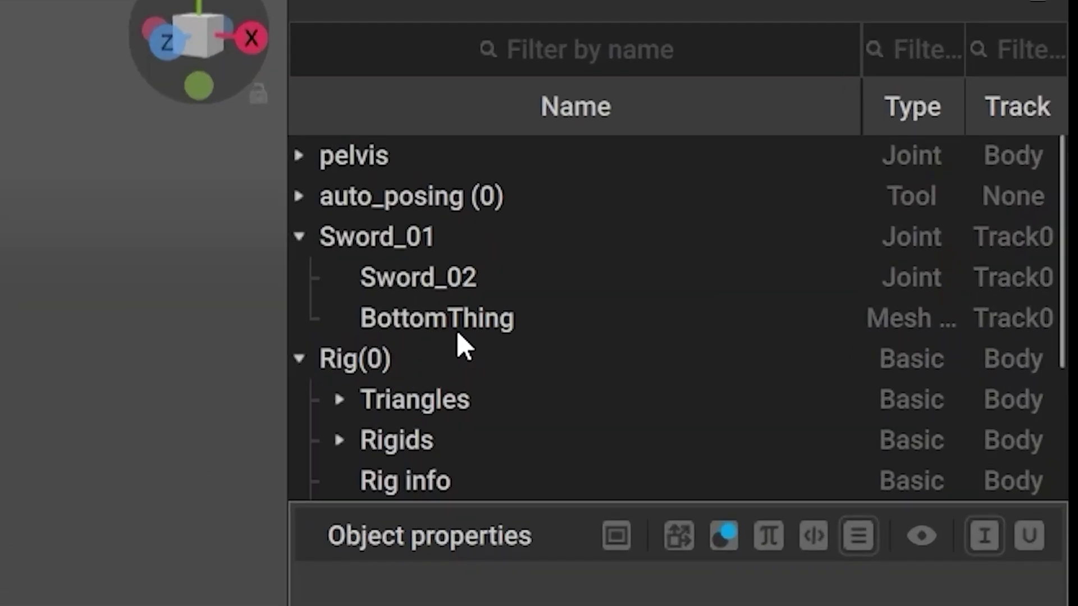
{"action": "left_click", "coordinate": [432, 481]}
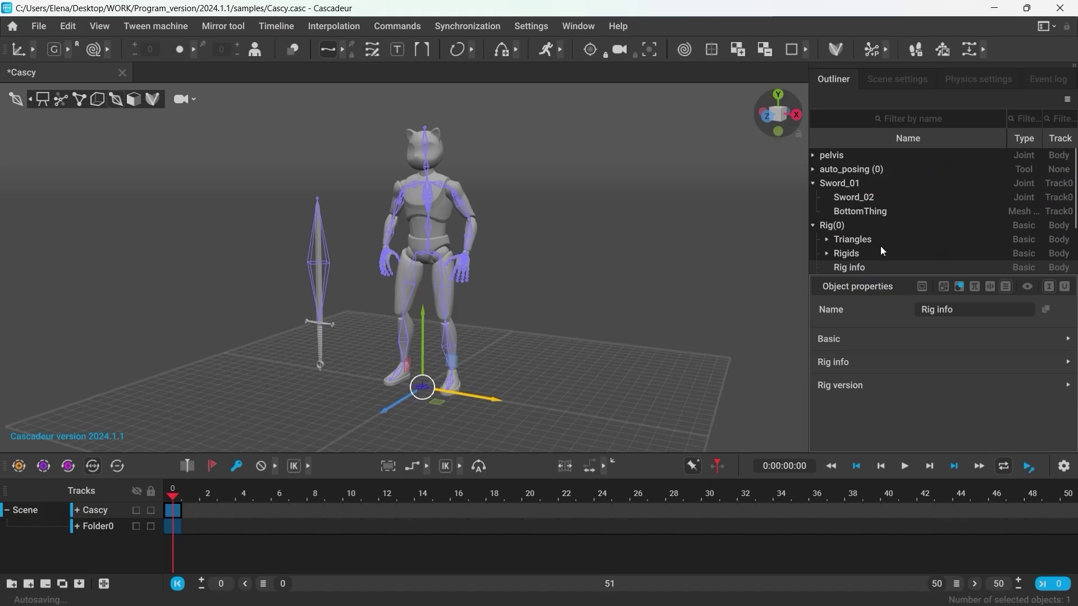
{"action": "left_click_drag", "start_coordinate": [253, 187], "coordinate": [363, 379], "text": "shift"}
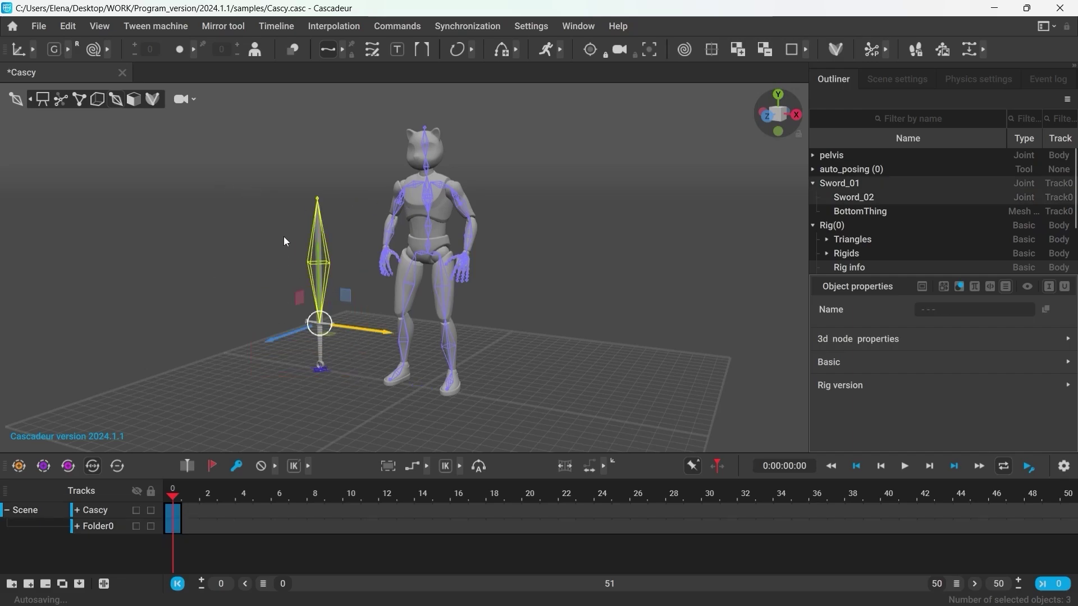
{"action": "left_click", "coordinate": [409, 28]}
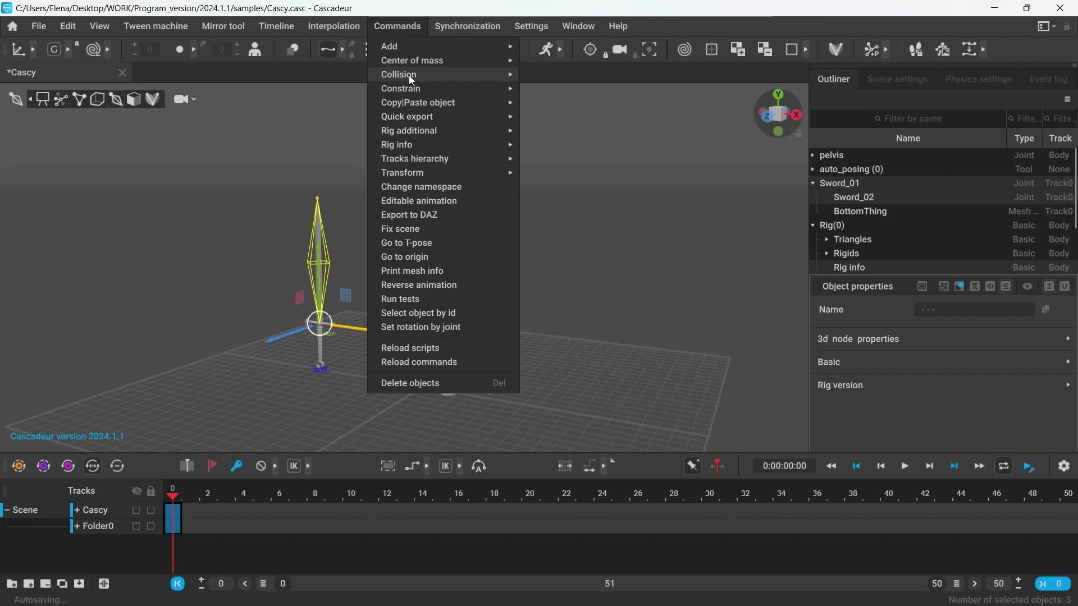
{"action": "mouse_move", "coordinate": [421, 151]}
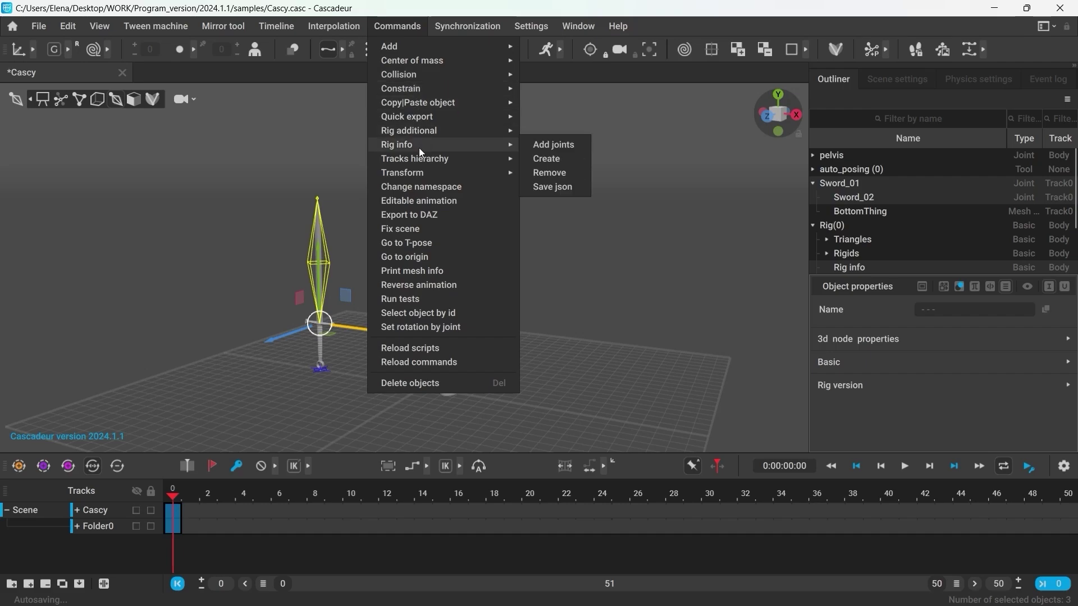
{"action": "left_click", "coordinate": [569, 147]}
{"action": "left_click", "coordinate": [568, 146]}
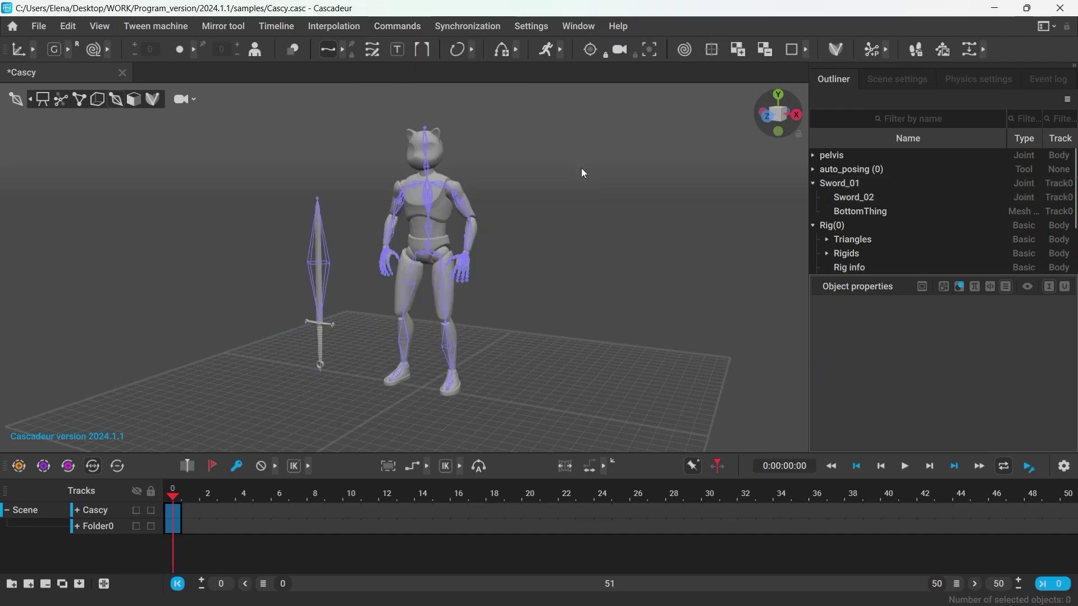
Re-enter rig mode and set the BottomThing sword mesh's visibility to Visible.
{"action": "left_click", "coordinate": [835, 50]}
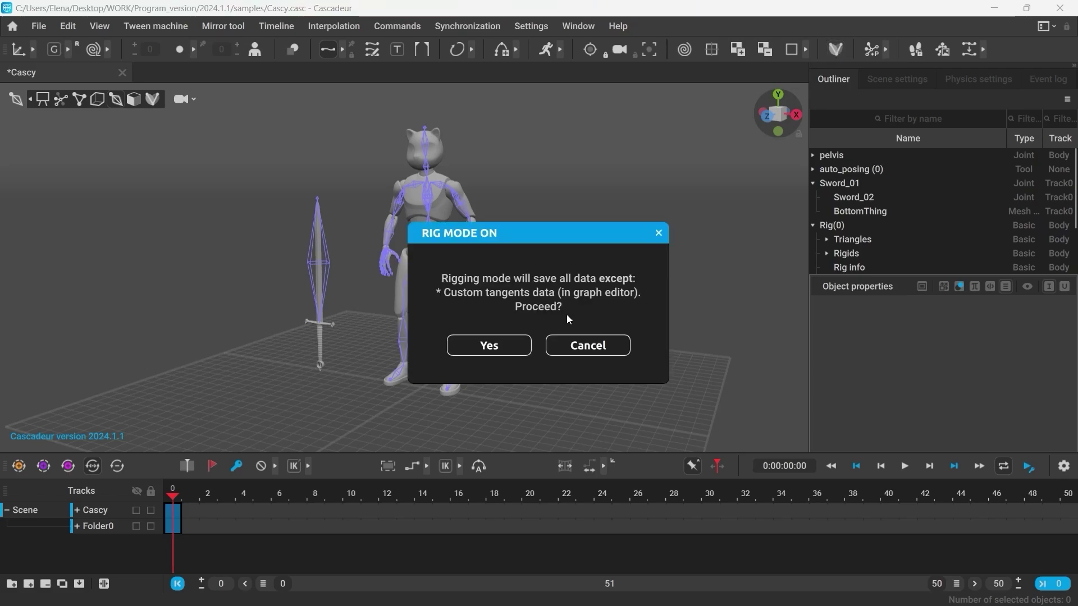
{"action": "left_click", "coordinate": [500, 341]}
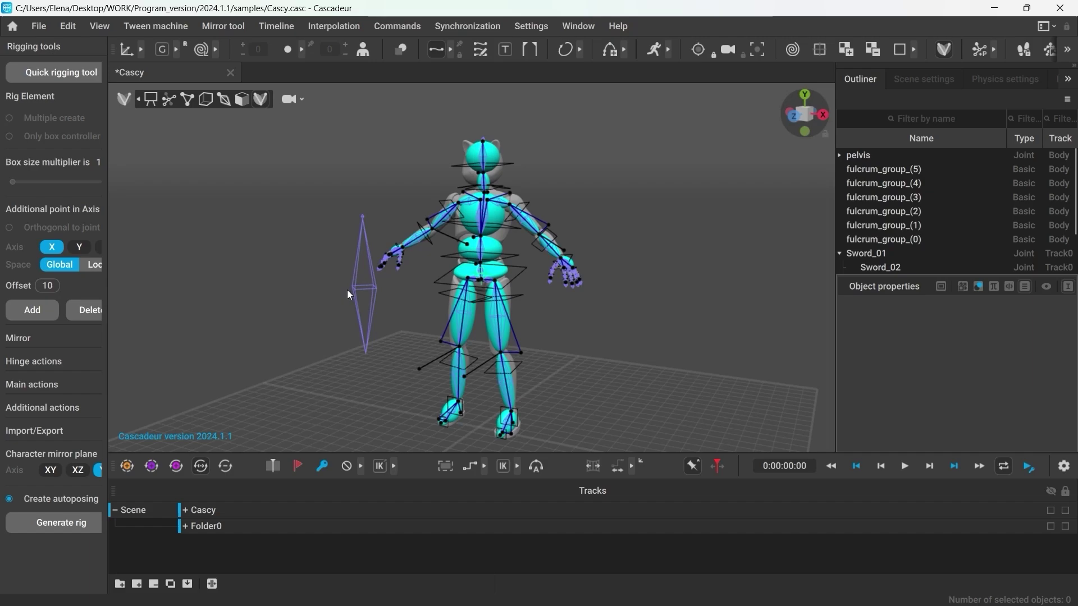
{"action": "scroll", "coordinate": [908, 247], "scroll_direction": "down", "scroll_amount": 1}
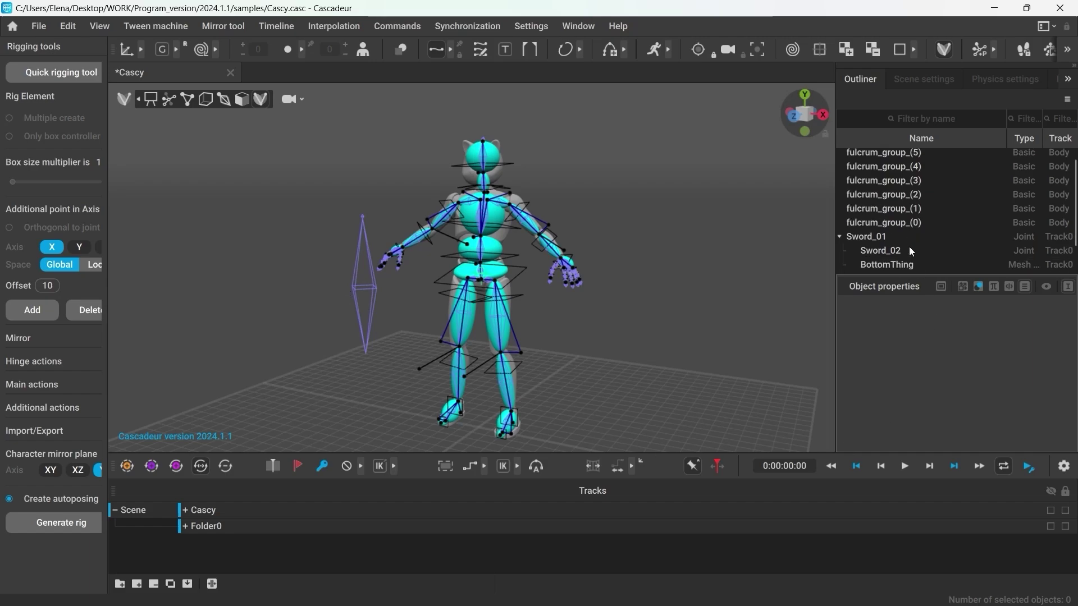
{"action": "left_click", "coordinate": [891, 264]}
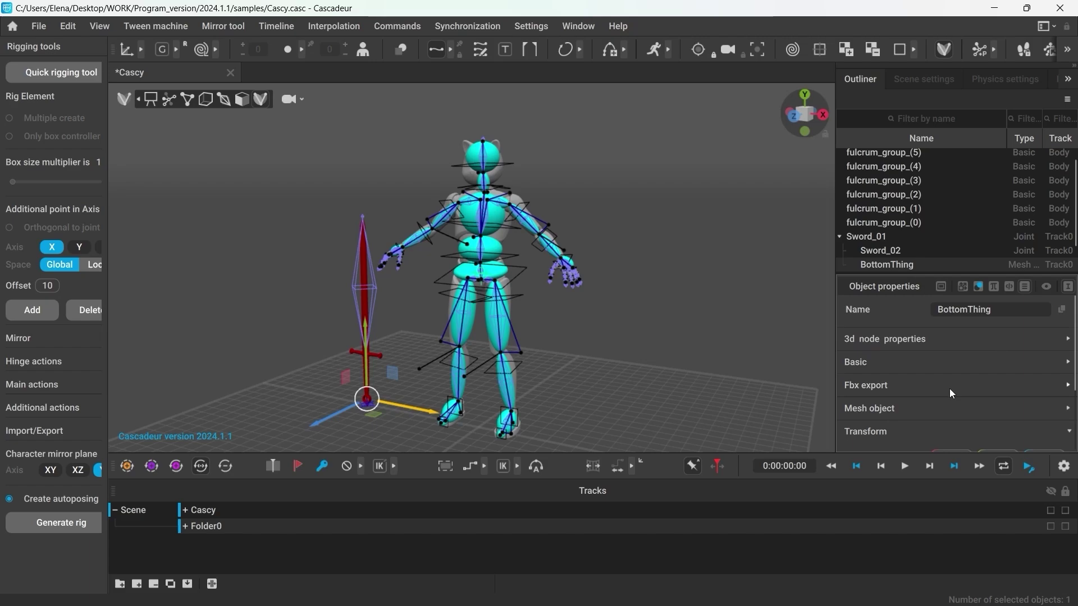
{"action": "left_click", "coordinate": [886, 362]}
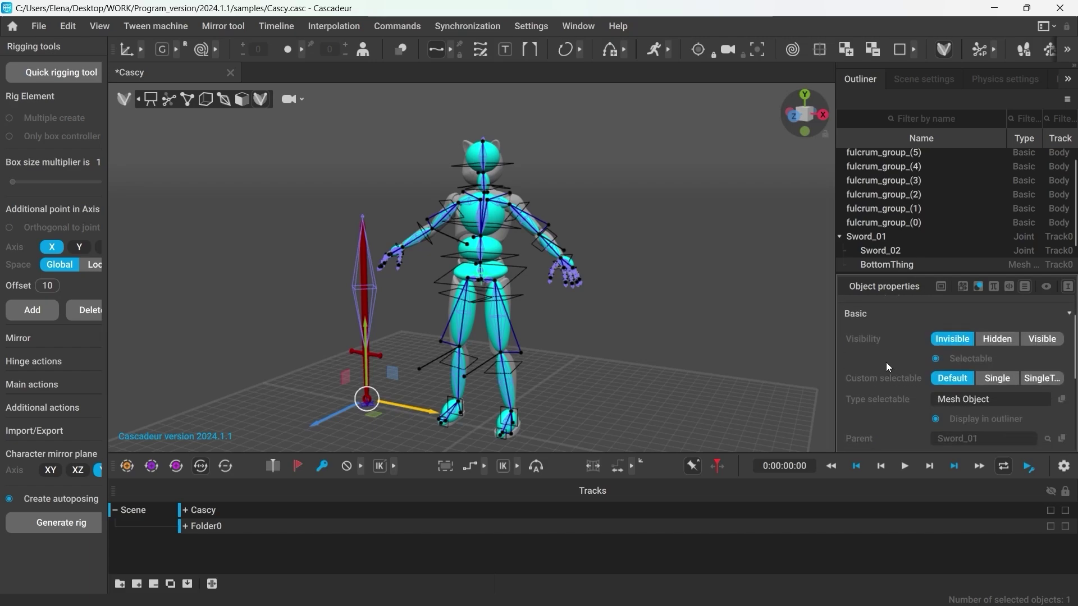
{"action": "left_click", "coordinate": [1036, 340]}
{"action": "left_click", "coordinate": [698, 345]}
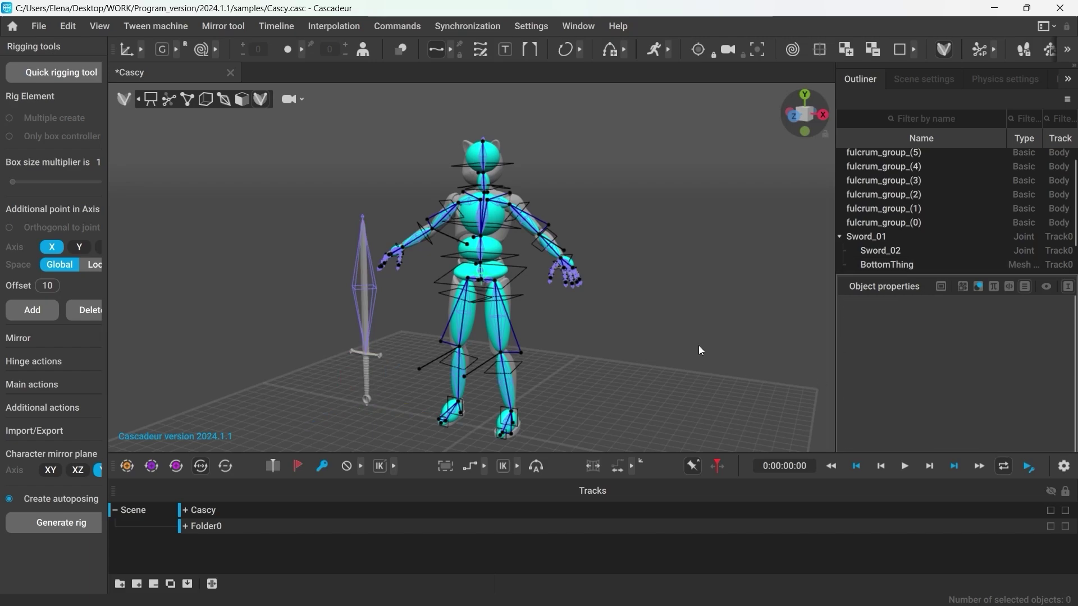
Generate the sword's rig elements with the Quick Rigging Tool, leaving Replace existing rig elements off.
{"action": "right_click_drag", "start_coordinate": [497, 400], "coordinate": [380, 396]}
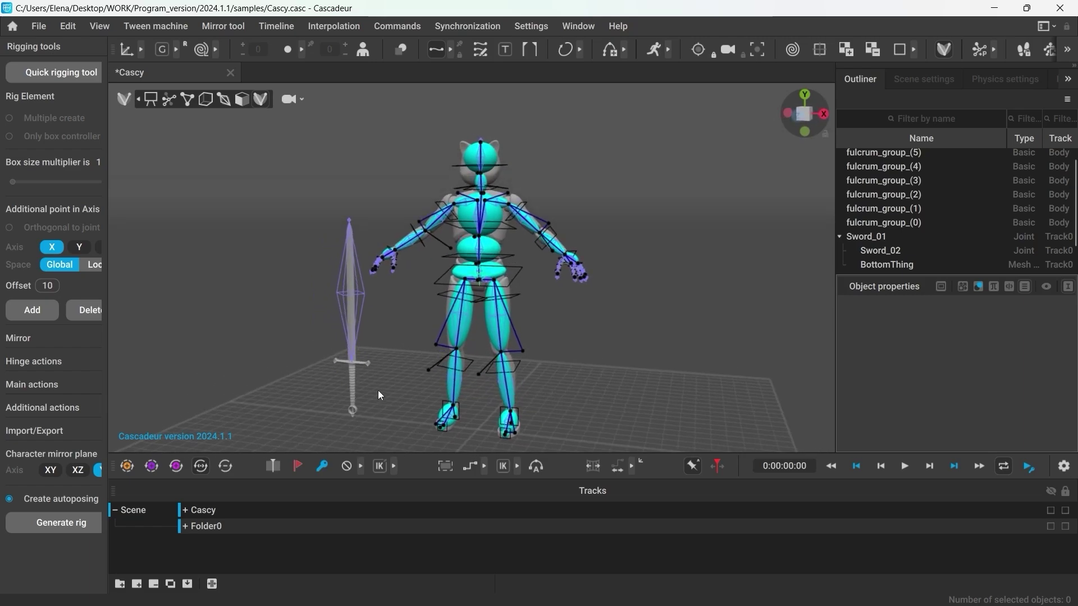
{"action": "left_click", "coordinate": [62, 73]}
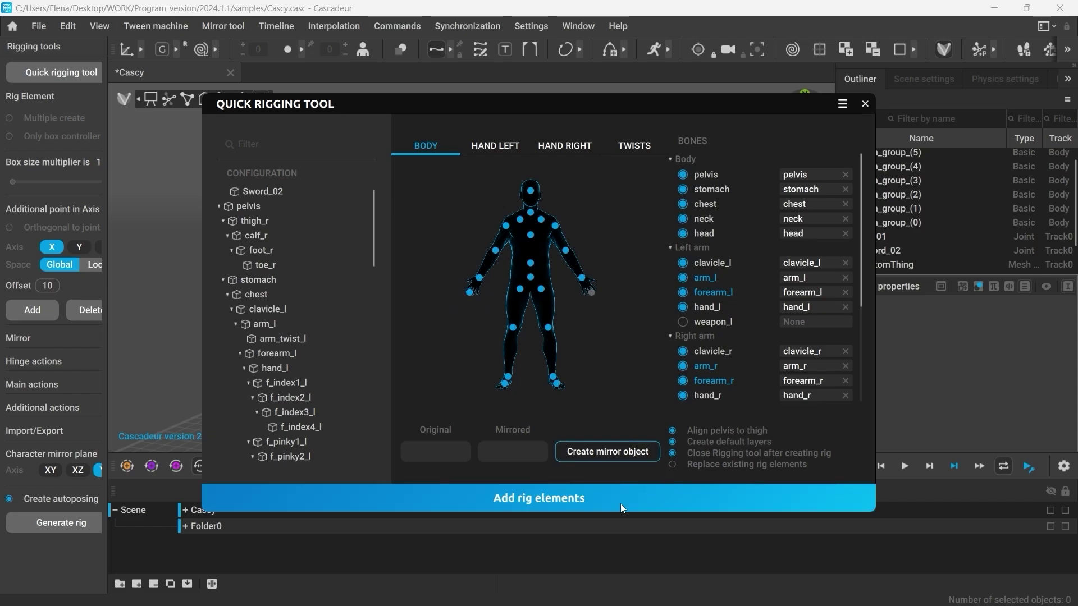
{"action": "left_click", "coordinate": [558, 501]}
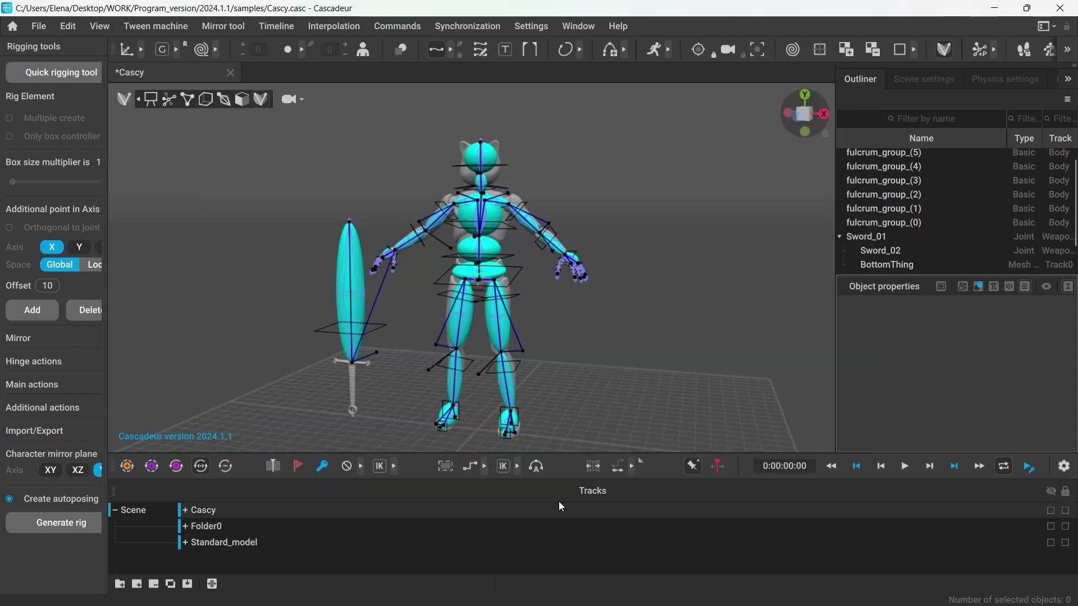
Examine the additional point of the Sword_01 rig element around the crossguard from several angles.
{"action": "left_click_drag", "start_coordinate": [344, 403], "coordinate": [380, 406], "text": "alt"}
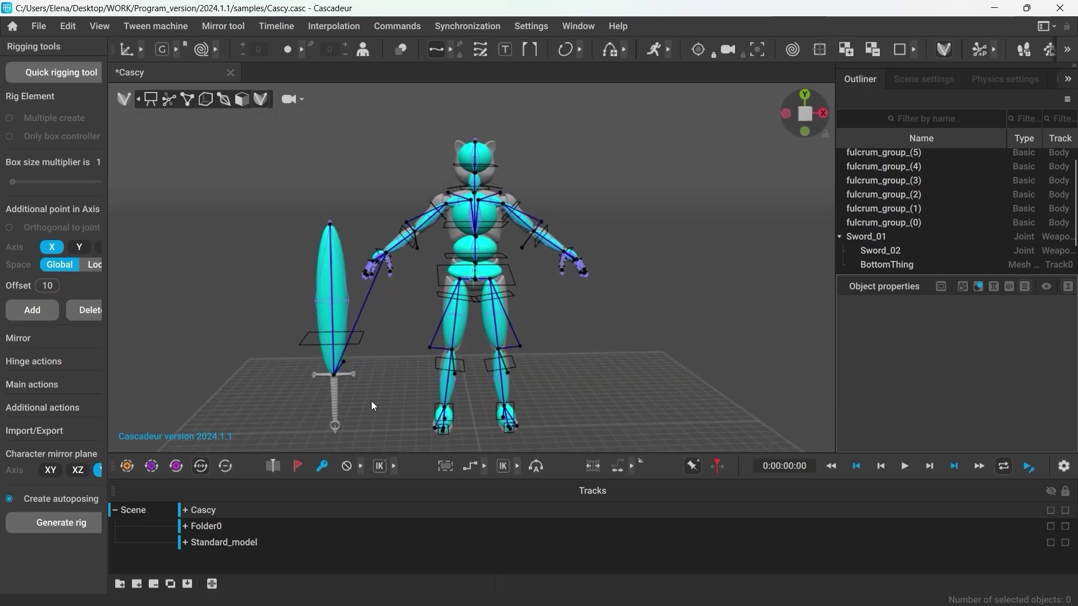
{"action": "middle_click_drag", "start_coordinate": [372, 401], "coordinate": [492, 287]}
{"action": "right_click_drag", "start_coordinate": [284, 300], "coordinate": [709, 396], "text": "alt"}
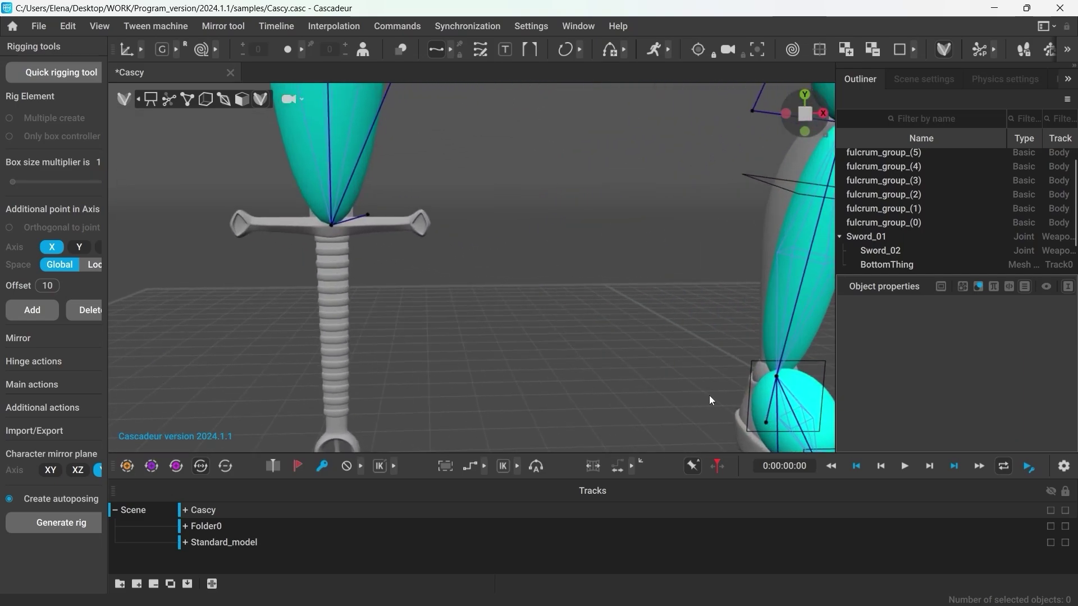
{"action": "middle_click_drag", "start_coordinate": [406, 294], "coordinate": [508, 366], "text": "alt"}
{"action": "left_click_drag", "start_coordinate": [483, 373], "coordinate": [411, 383], "text": "alt"}
{"action": "right_click_drag", "start_coordinate": [411, 383], "coordinate": [439, 366]}
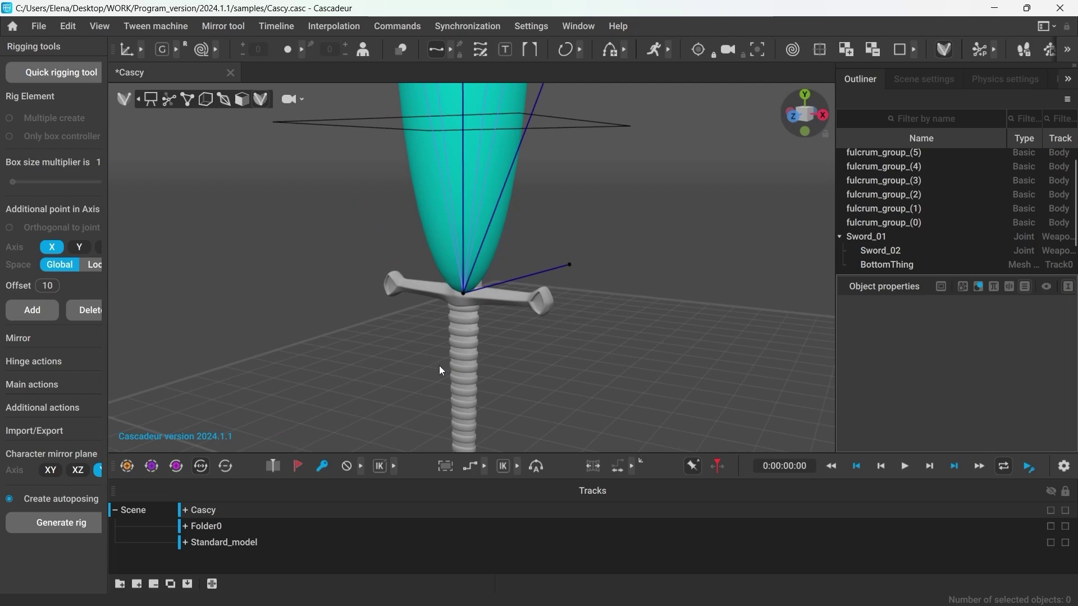
{"action": "left_click", "coordinate": [582, 271]}
{"action": "right_click_drag", "start_coordinate": [582, 271], "coordinate": [510, 362]}
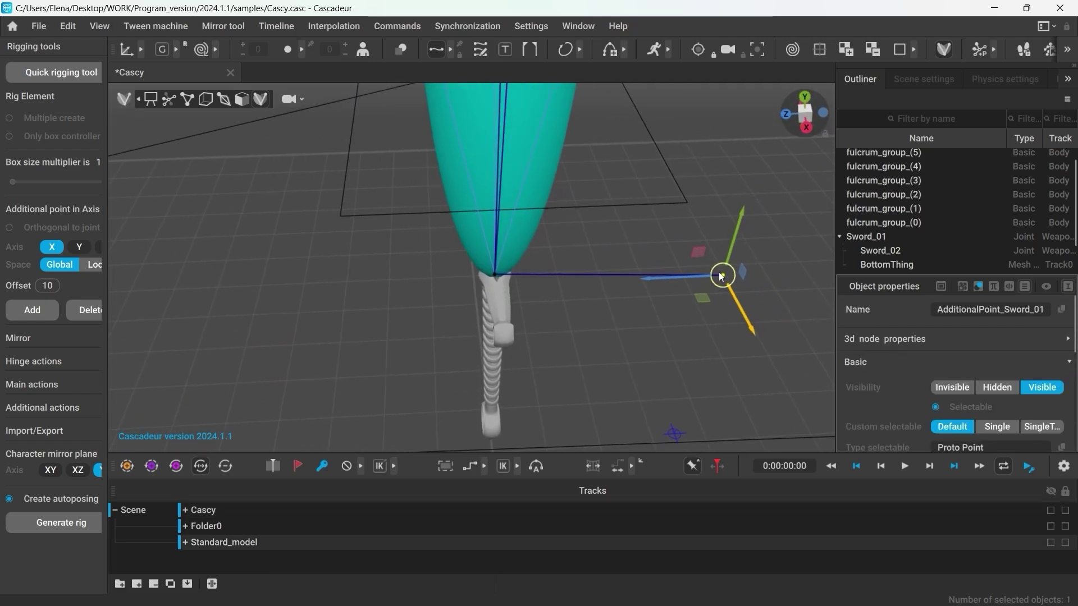
{"action": "left_click", "coordinate": [581, 368]}
{"action": "right_click_drag", "start_coordinate": [495, 362], "coordinate": [473, 300]}
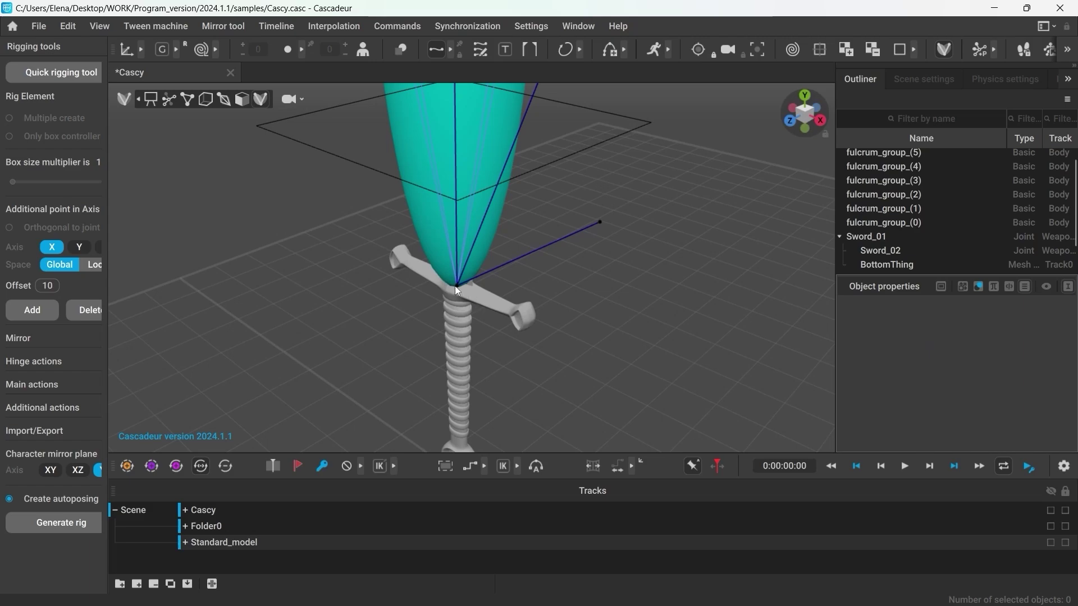
Copy the position of the sword's base point onto AdditionalPoint_Sword_01, and shift that point along X to one end of the crossguard.
{"action": "left_click", "coordinate": [456, 287]}
{"action": "key", "text": "ctrl+c"}
{"action": "left_click", "coordinate": [610, 284]}
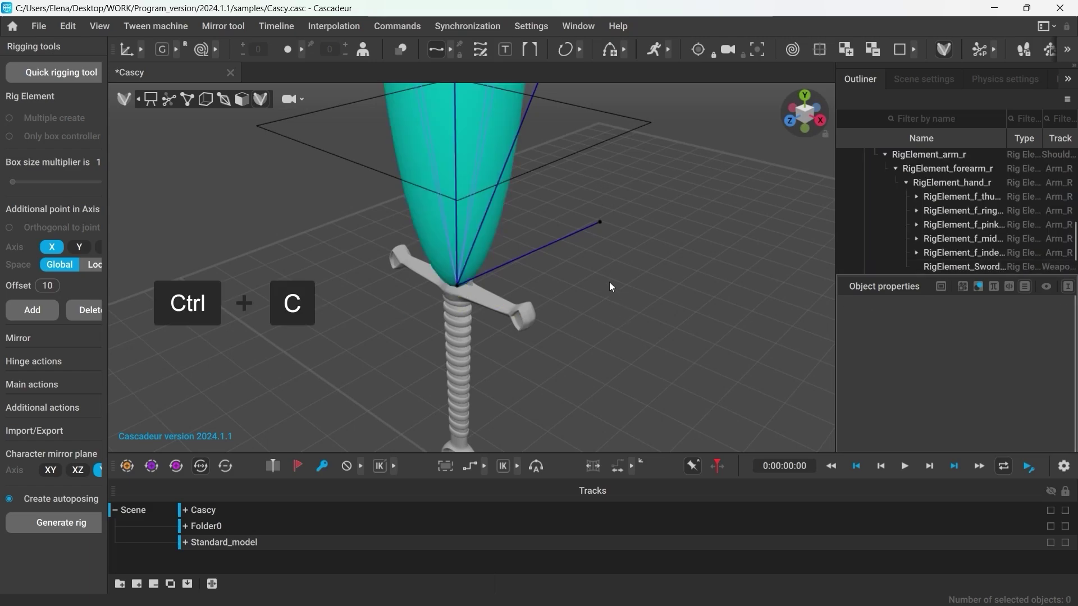
{"action": "left_click", "coordinate": [599, 222]}
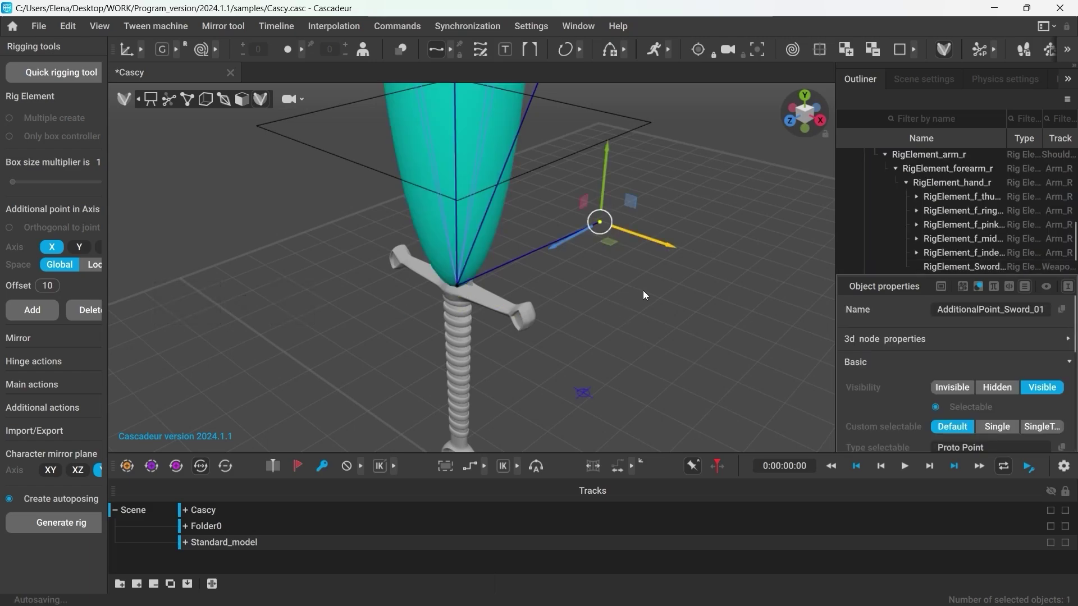
{"action": "key", "text": "ctrl+v"}
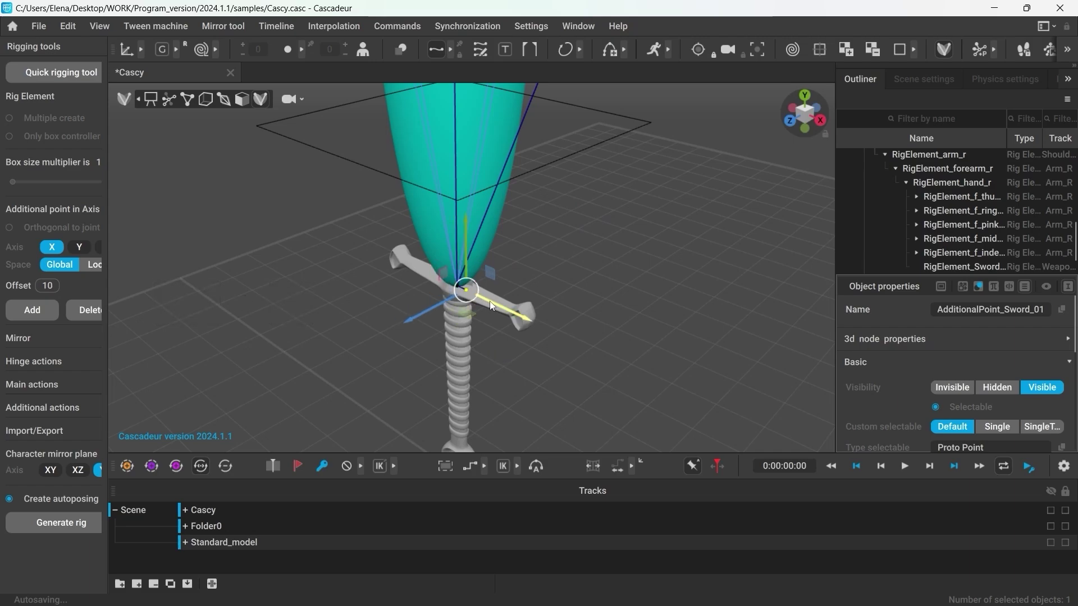
{"action": "left_click_drag", "start_coordinate": [490, 305], "coordinate": [528, 319]}
{"action": "left_click", "coordinate": [537, 376]}
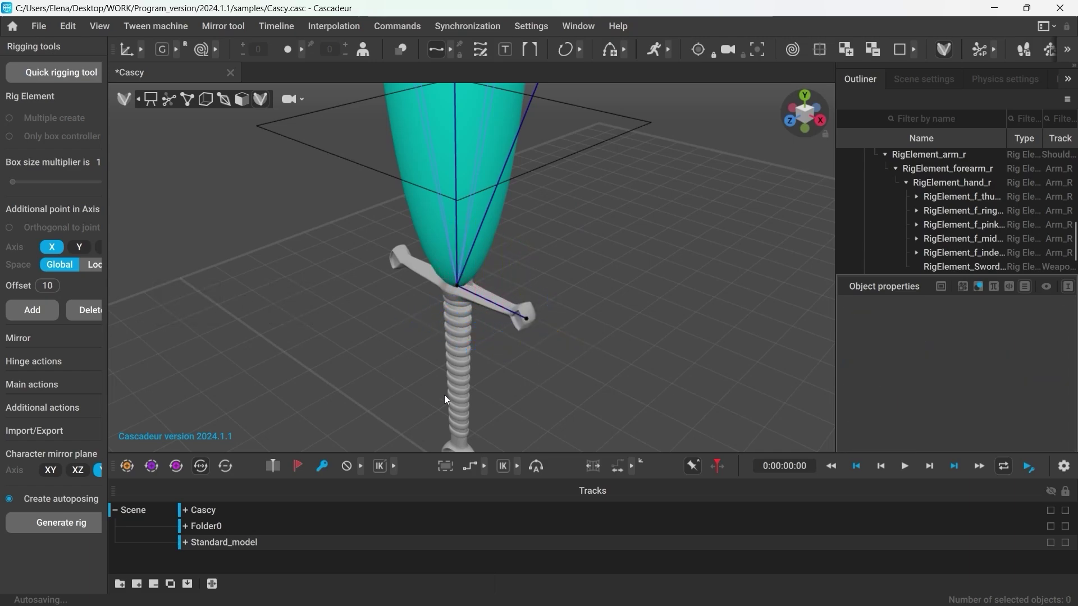
{"action": "right_click_drag", "start_coordinate": [445, 399], "coordinate": [538, 357]}
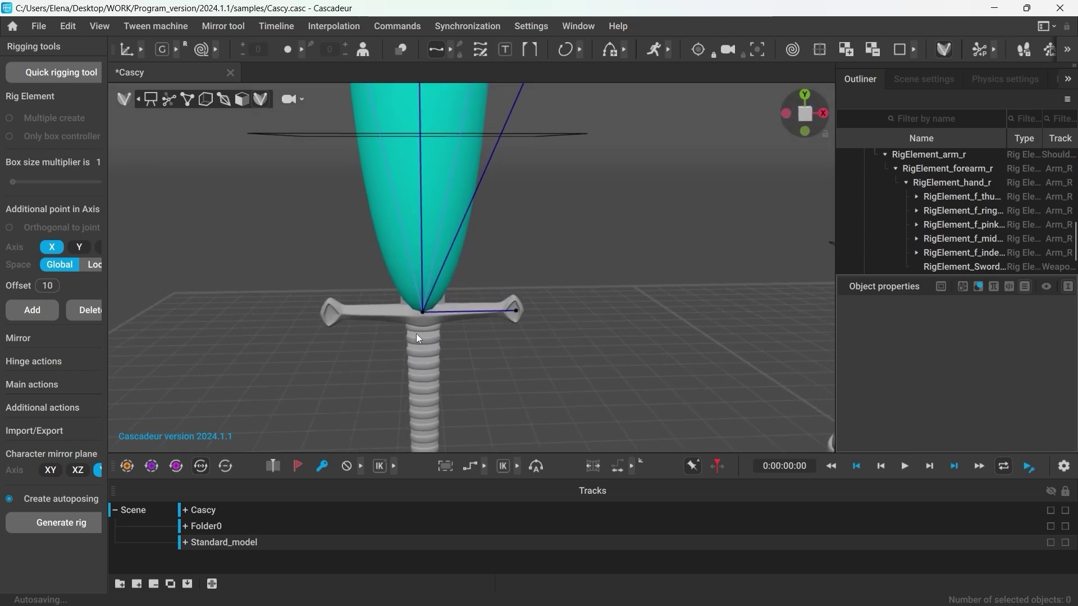
Add a point controller to RigElement_Sword_01 using the additional rigging actions.
{"action": "scroll", "coordinate": [547, 335], "scroll_direction": "down", "scroll_amount": 3}
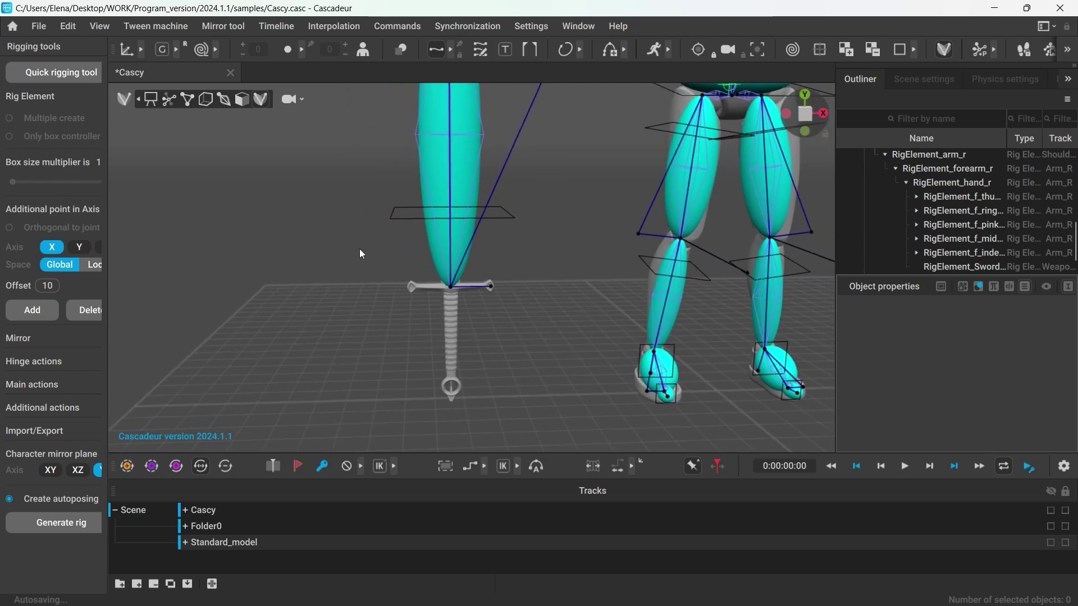
{"action": "left_click", "coordinate": [439, 164]}
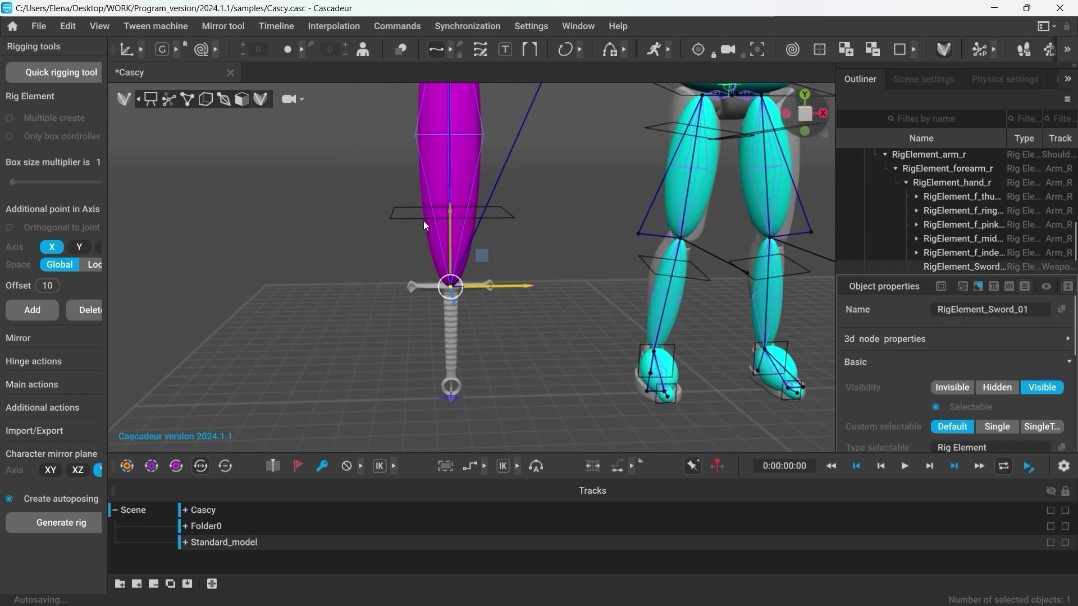
{"action": "left_click_drag", "start_coordinate": [109, 287], "coordinate": [197, 296]}
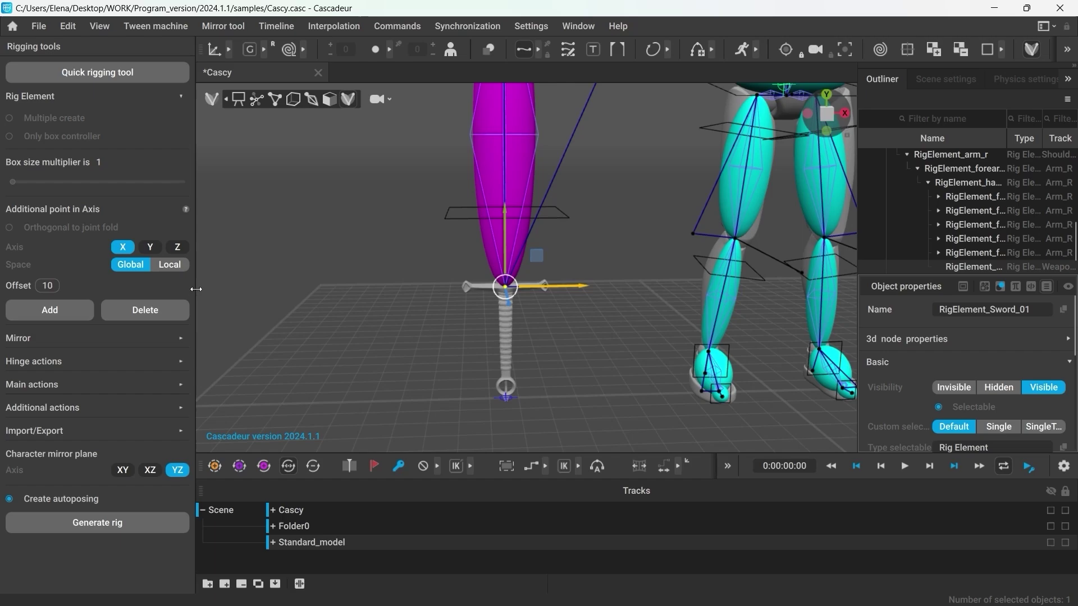
{"action": "left_click", "coordinate": [74, 415]}
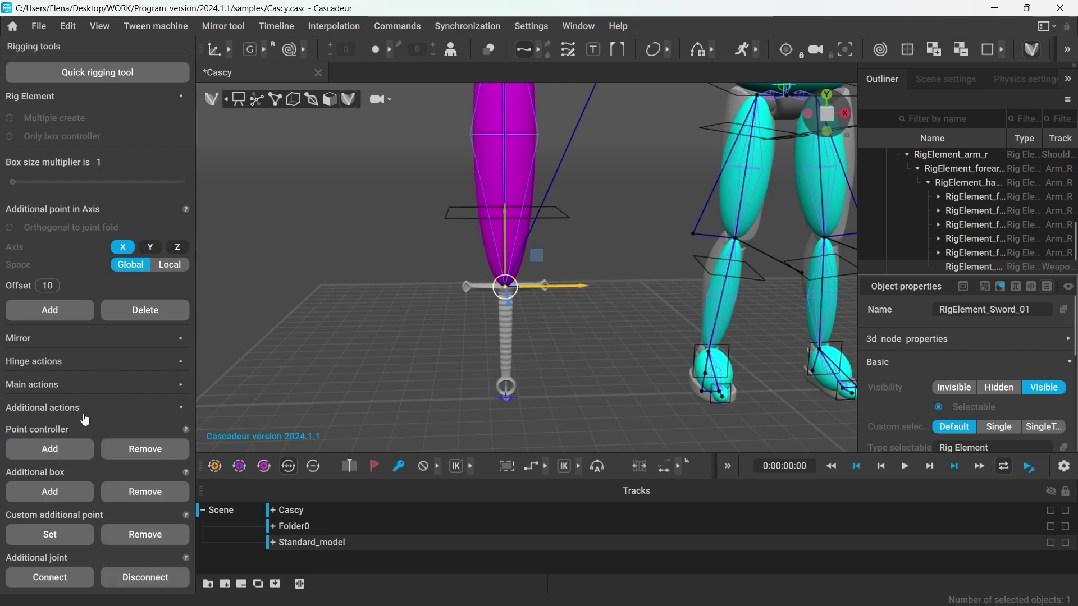
{"action": "left_click", "coordinate": [49, 449]}
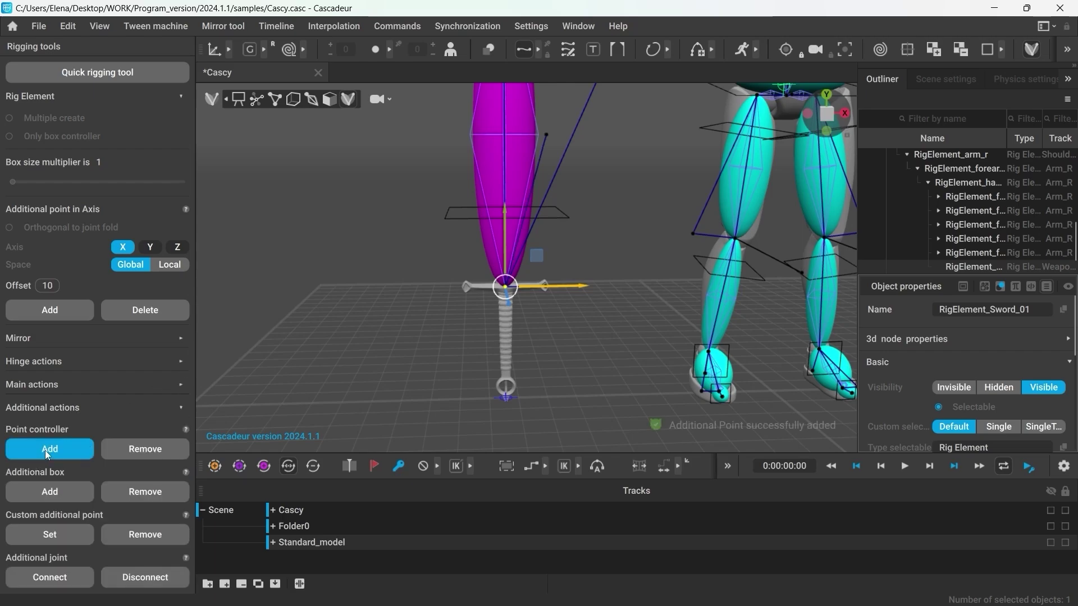
Paste the base position onto the new additional point and place it at the opposite end of the crossguard.
{"action": "left_click", "coordinate": [377, 325]}
{"action": "left_click", "coordinate": [547, 137]}
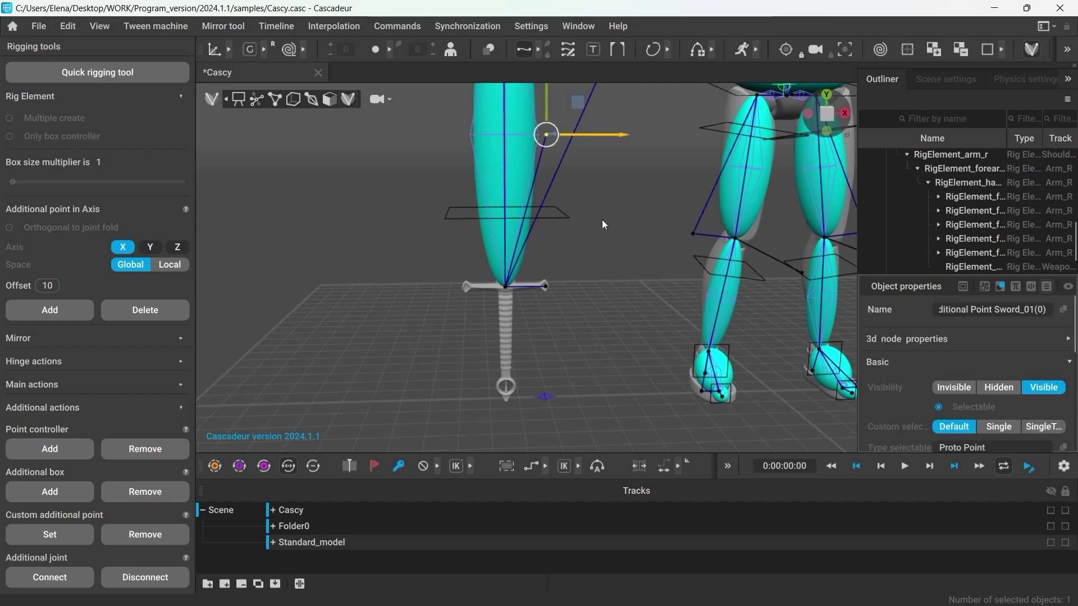
{"action": "key", "text": "ctrl+v"}
{"action": "left_click", "coordinate": [528, 295]}
{"action": "right_click_drag", "start_coordinate": [527, 295], "coordinate": [775, 360], "text": "alt"}
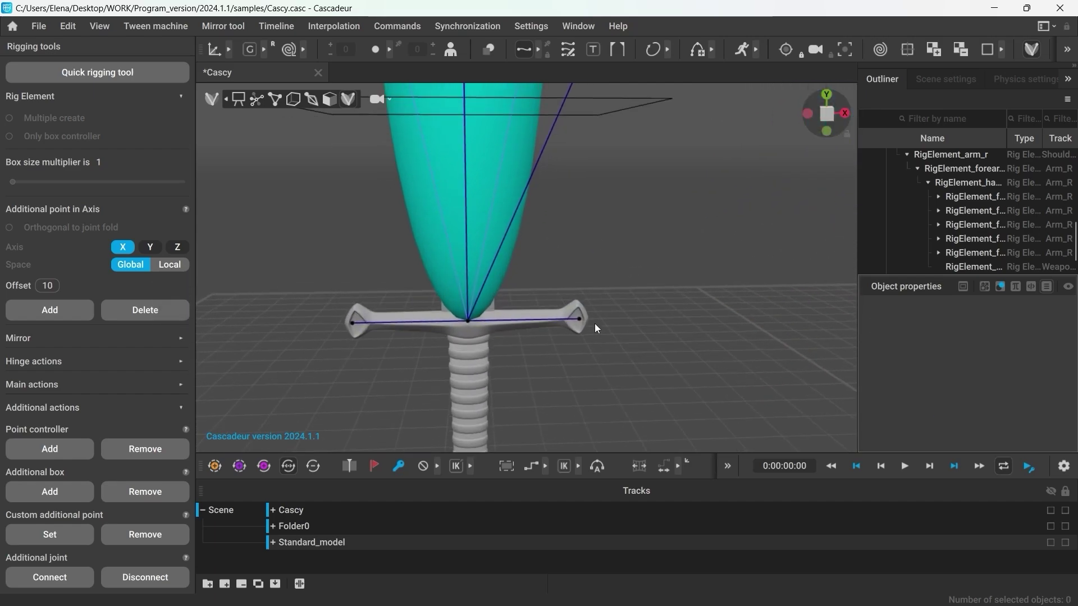
{"action": "right_click_drag", "start_coordinate": [665, 352], "coordinate": [444, 337], "text": "alt"}
Add a second point controller to RigElement_Sword_01, paste the base position onto it, and lower it to the pommel ring.
{"action": "left_click", "coordinate": [494, 204]}
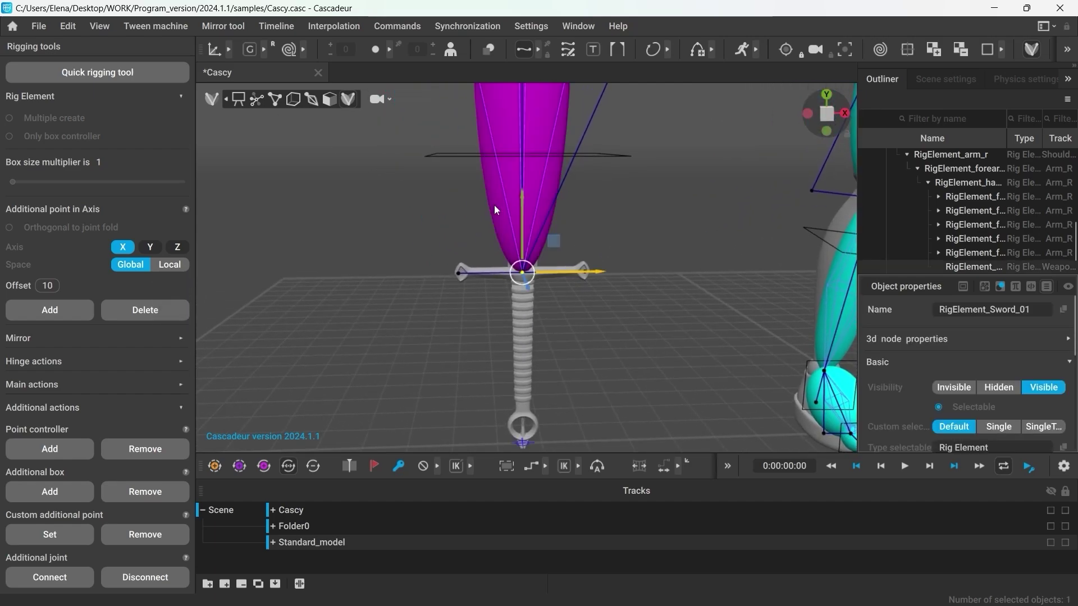
{"action": "left_click", "coordinate": [50, 449]}
{"action": "right_click_drag", "start_coordinate": [705, 325], "coordinate": [563, 127], "text": "alt"}
{"action": "left_click", "coordinate": [564, 127]}
{"action": "key", "text": "ctrl+v"}
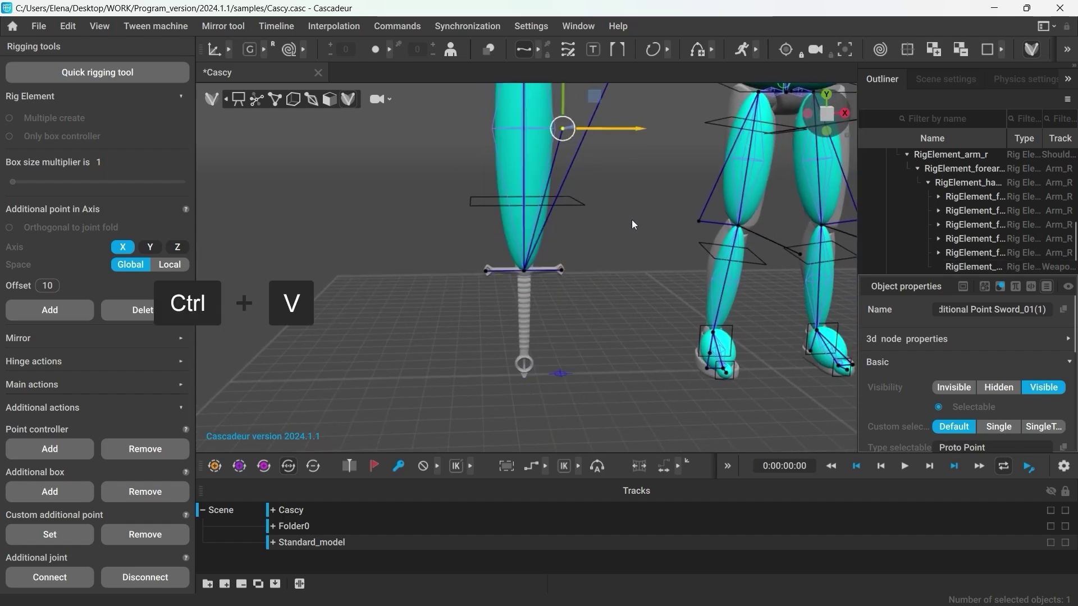
{"action": "left_click_drag", "start_coordinate": [523, 211], "coordinate": [533, 311]}
{"action": "left_click", "coordinate": [533, 402]}
{"action": "middle_click_drag", "start_coordinate": [484, 421], "coordinate": [442, 399], "text": "alt"}
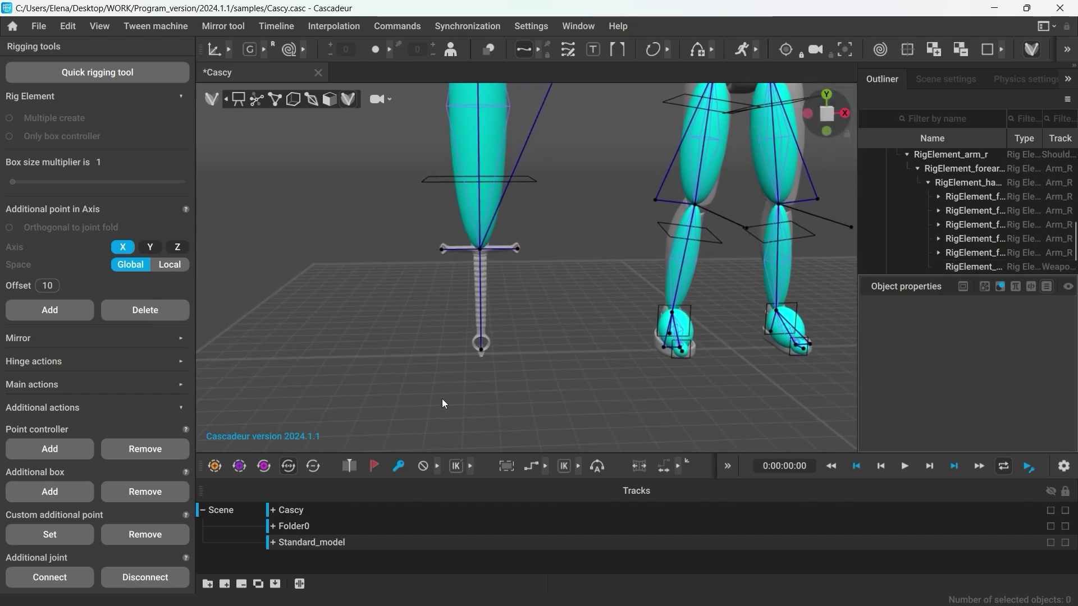
{"action": "right_click_drag", "start_coordinate": [443, 399], "coordinate": [599, 366], "text": "alt"}
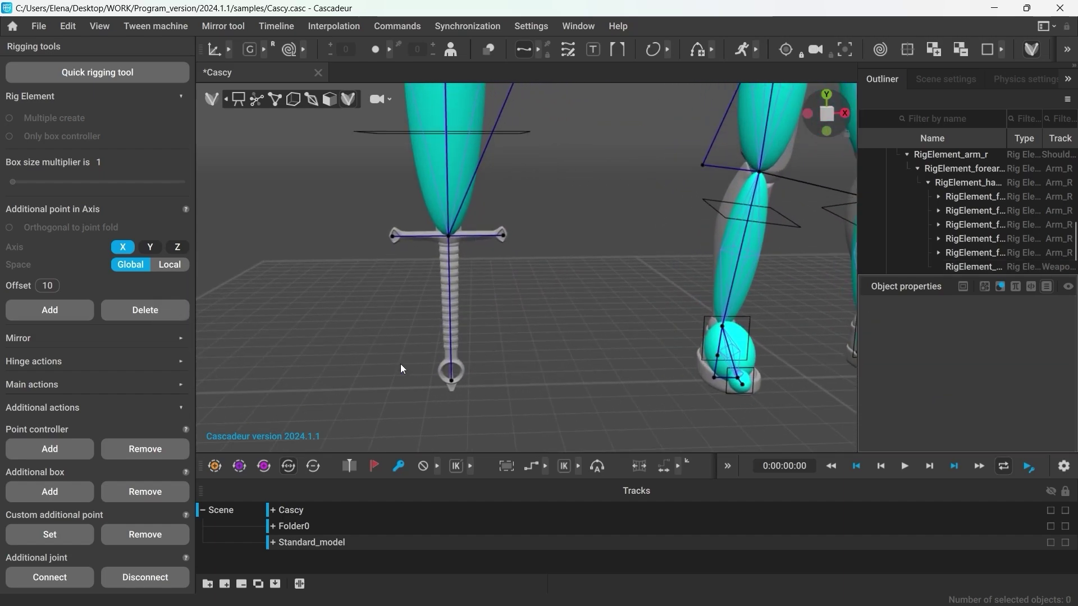
{"action": "right_click_drag", "start_coordinate": [561, 306], "coordinate": [425, 301]}
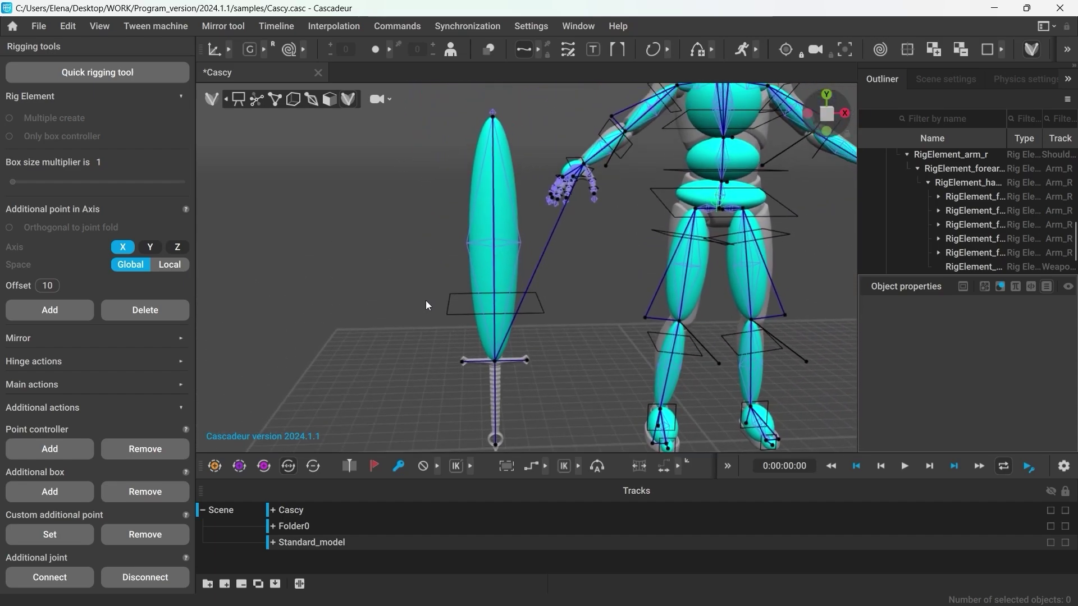
{"action": "left_click", "coordinate": [497, 264]}
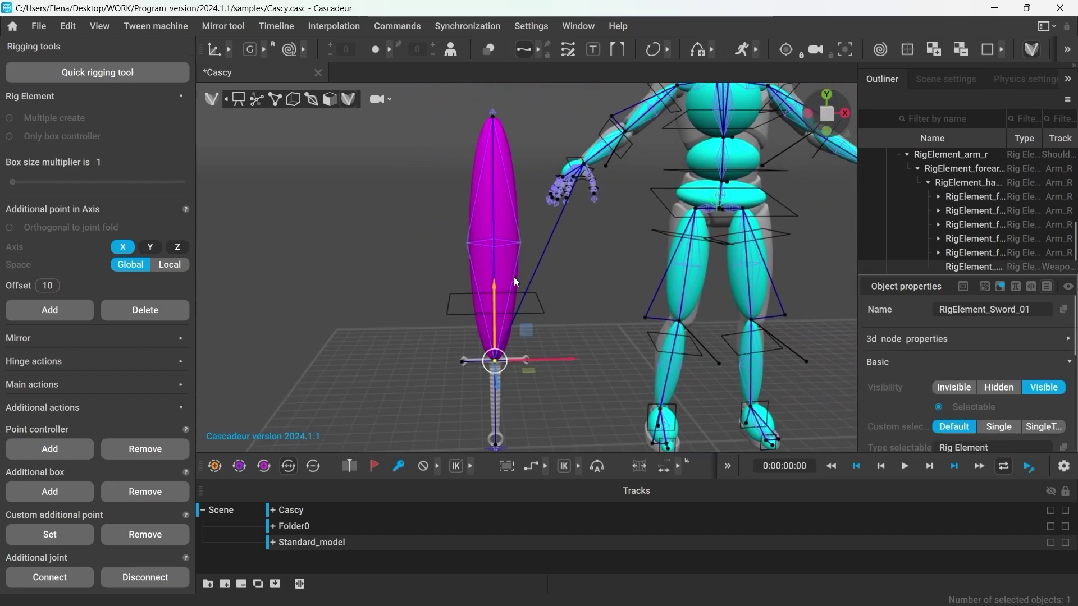
{"action": "left_click", "coordinate": [451, 262]}
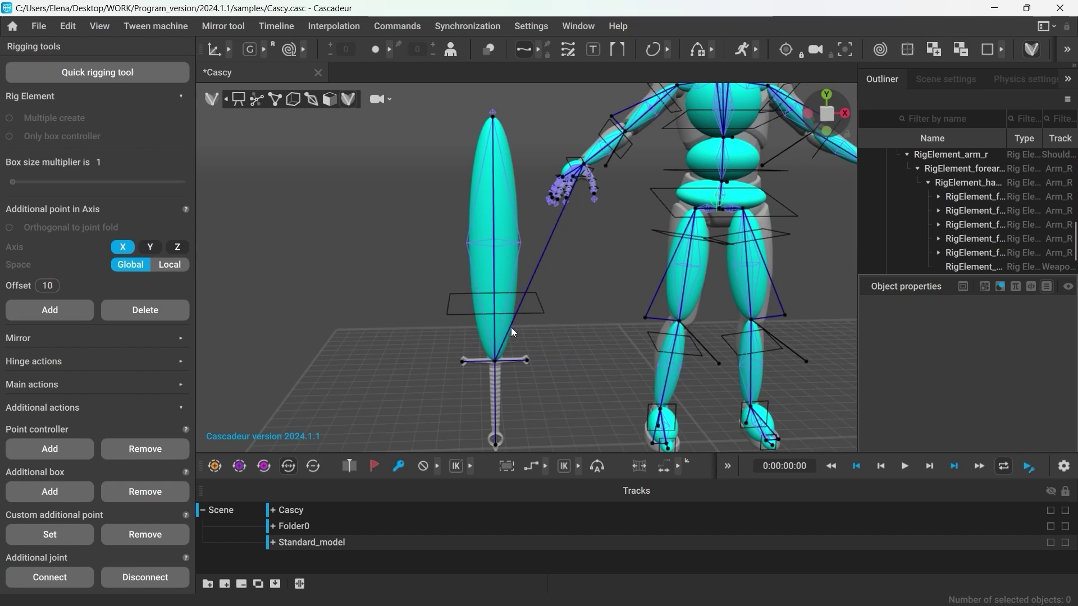
{"action": "scroll", "coordinate": [514, 260], "scroll_direction": "up", "scroll_amount": 3}
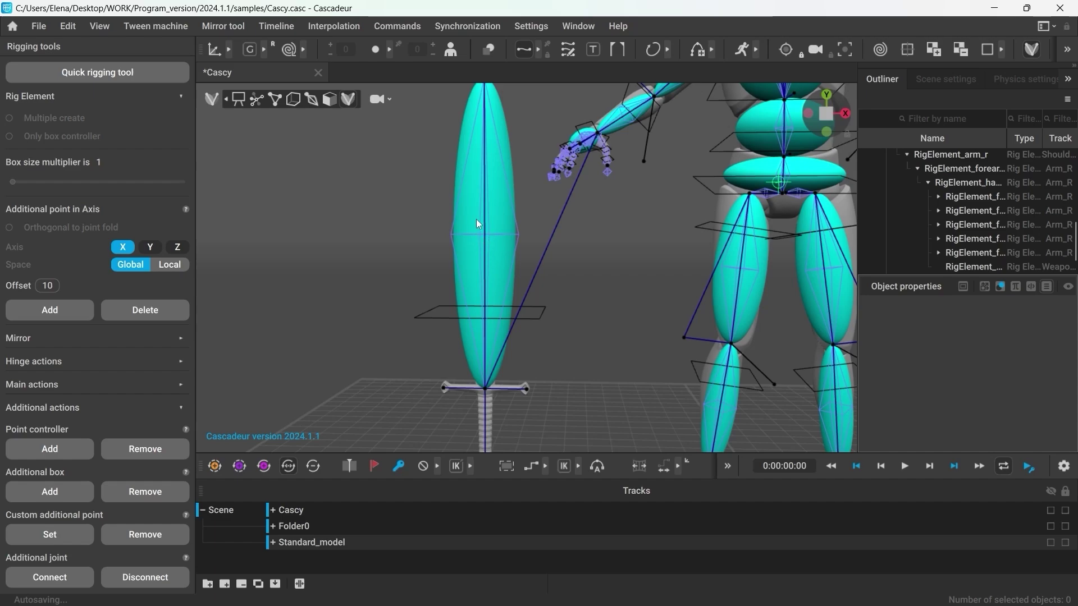
{"action": "scroll", "coordinate": [452, 308], "scroll_direction": "down", "scroll_amount": 3}
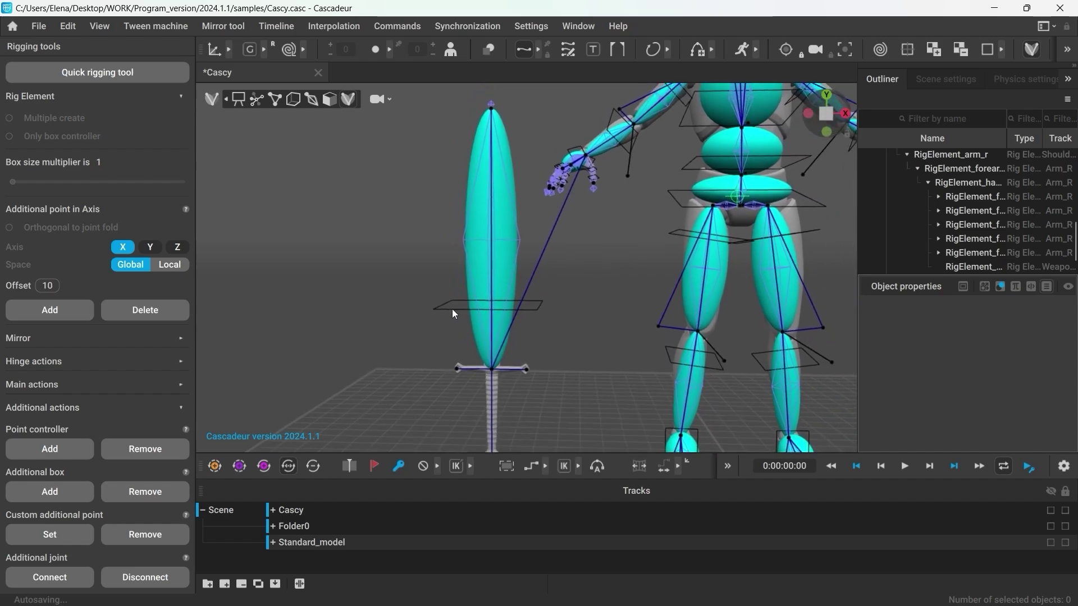
{"action": "scroll", "coordinate": [484, 303], "scroll_direction": "up", "scroll_amount": 2}
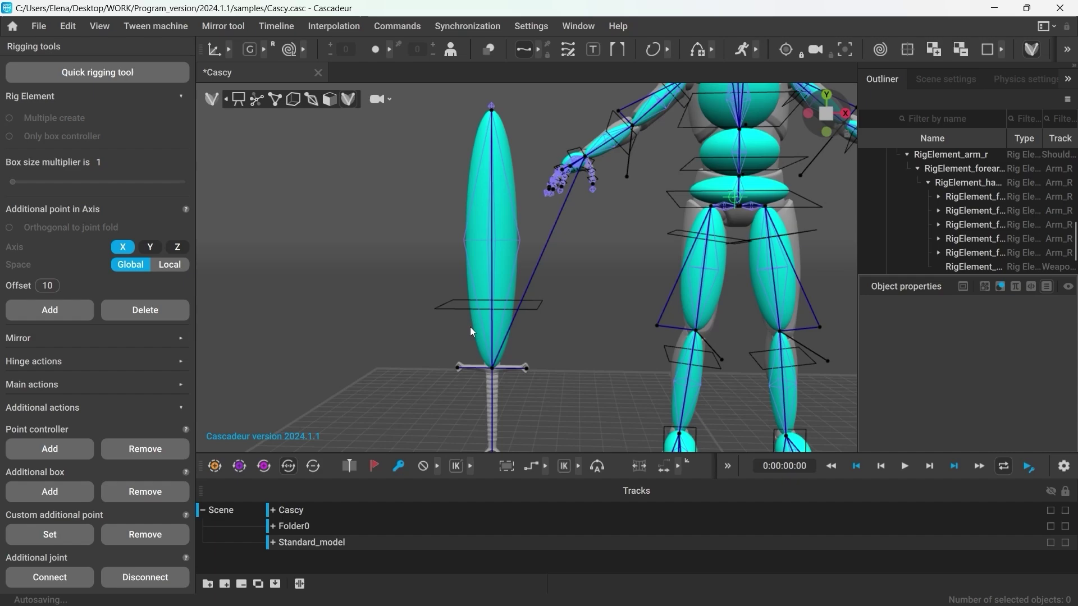
Try lowering the whole RigElement_Sword_01 down along the hilt, and undo the move.
{"action": "left_click", "coordinate": [478, 260]}
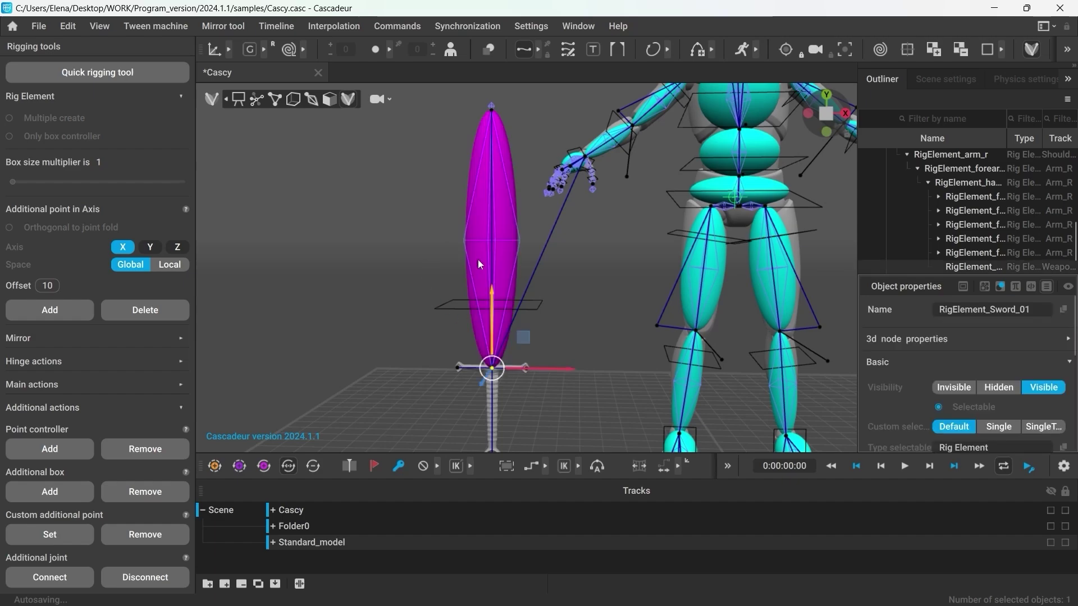
{"action": "right_click_drag", "start_coordinate": [479, 260], "coordinate": [542, 336]}
{"action": "left_click_drag", "start_coordinate": [500, 302], "coordinate": [487, 342]}
{"action": "middle_click_drag", "start_coordinate": [554, 389], "coordinate": [563, 237]}
{"action": "scroll", "coordinate": [635, 366], "scroll_direction": "up", "scroll_amount": 6}
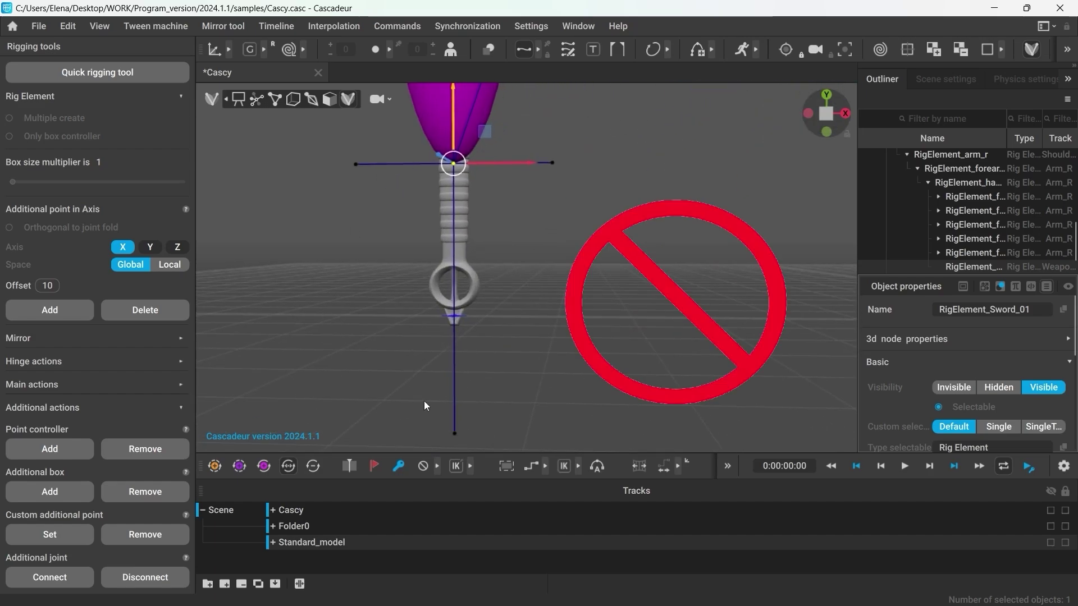
{"action": "key", "text": "ctrl+z"}
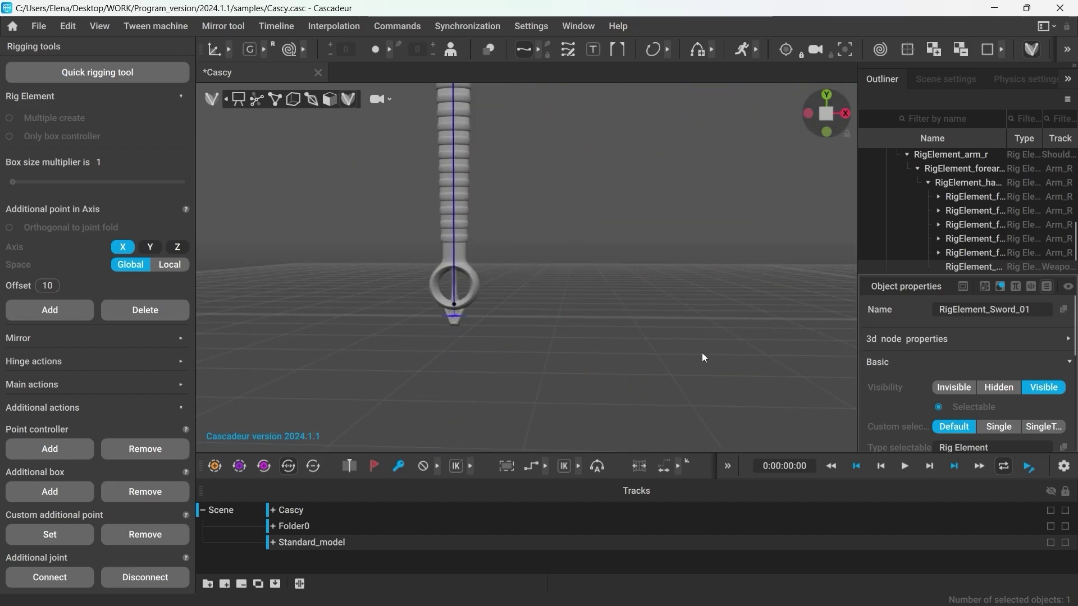
{"action": "scroll", "coordinate": [702, 353], "scroll_direction": "down", "scroll_amount": 8}
{"action": "middle_click_drag", "start_coordinate": [352, 245], "coordinate": [364, 338]}
{"action": "scroll", "coordinate": [700, 315], "scroll_direction": "up", "scroll_amount": 3}
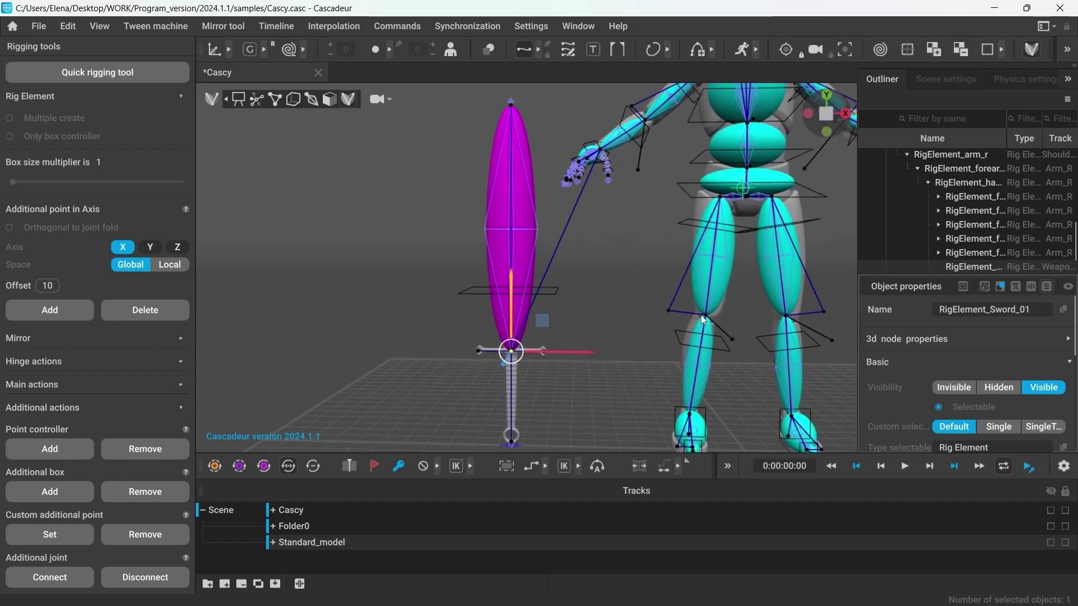
{"action": "left_click", "coordinate": [632, 314]}
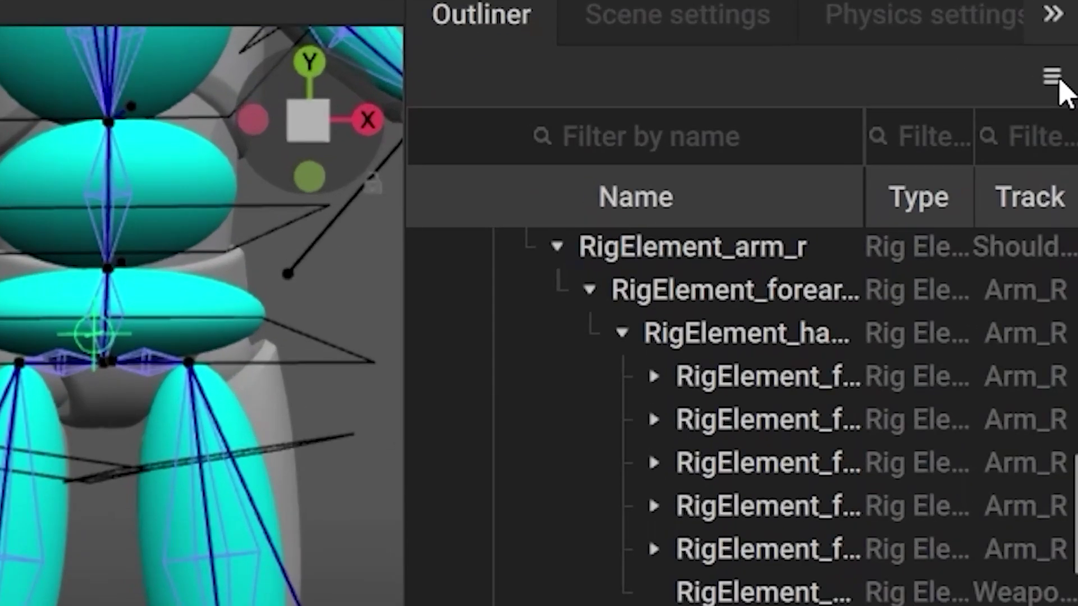
Enable Show prototypes inner objects in the Outliner view options.
{"action": "left_click", "coordinate": [1067, 98]}
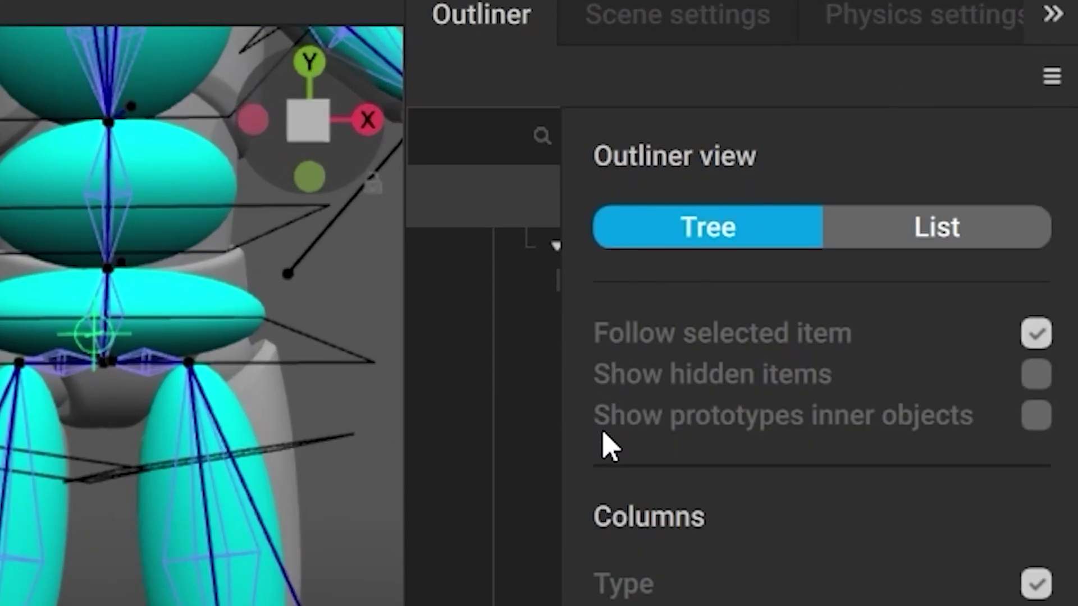
{"action": "left_click", "coordinate": [1037, 418]}
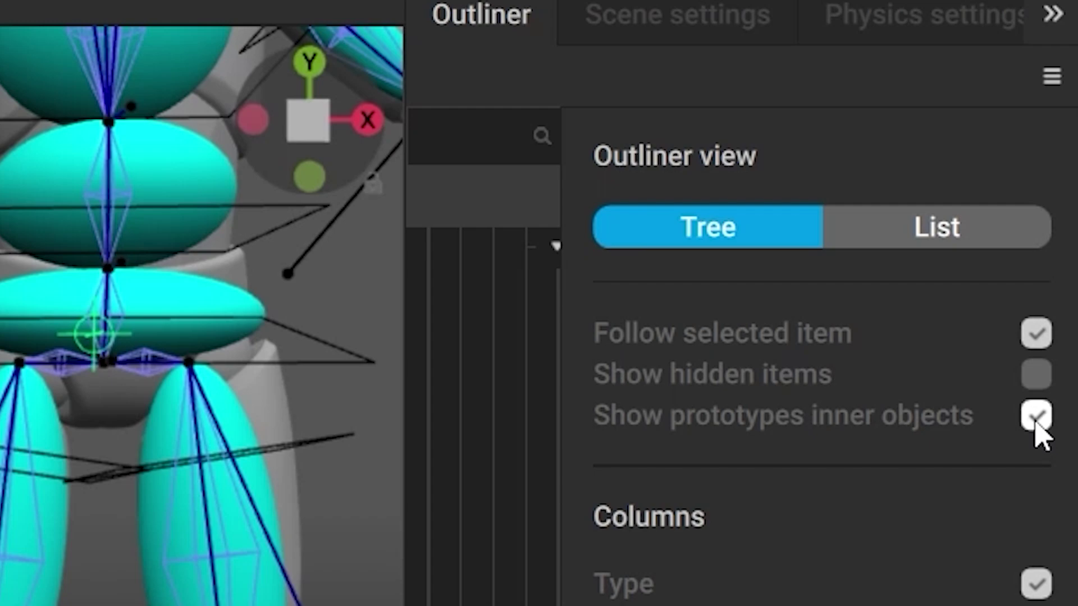
{"action": "left_click", "coordinate": [1052, 77]}
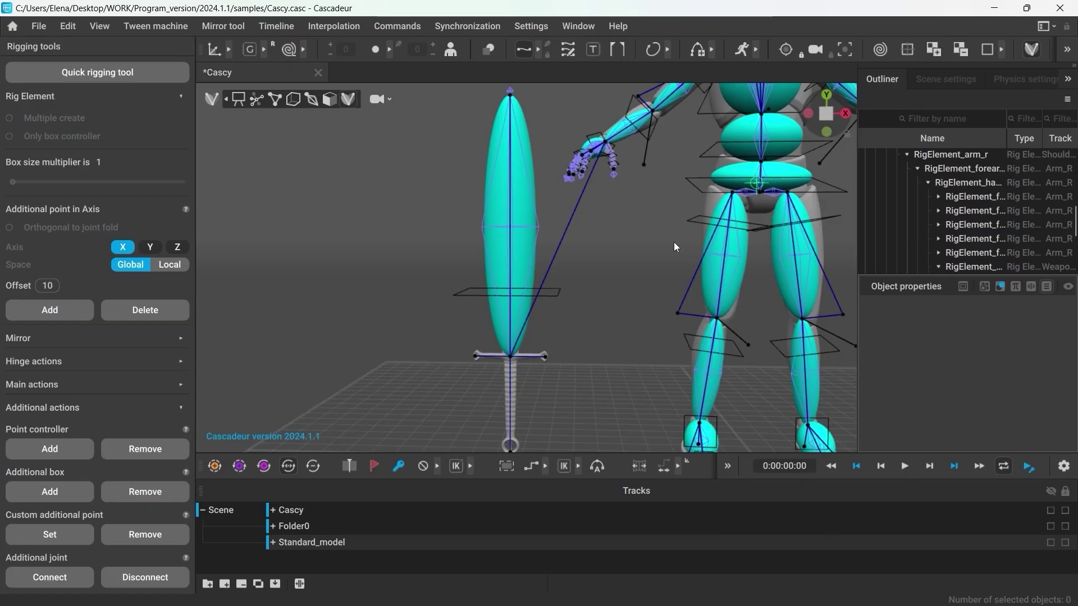
Select ProtoRigidBody_Sword_01 inside RigElement_Sword_01 and lower it along the hilt toward the pommel.
{"action": "left_click", "coordinate": [519, 184]}
{"action": "scroll", "coordinate": [960, 222], "scroll_direction": "down", "scroll_amount": 2}
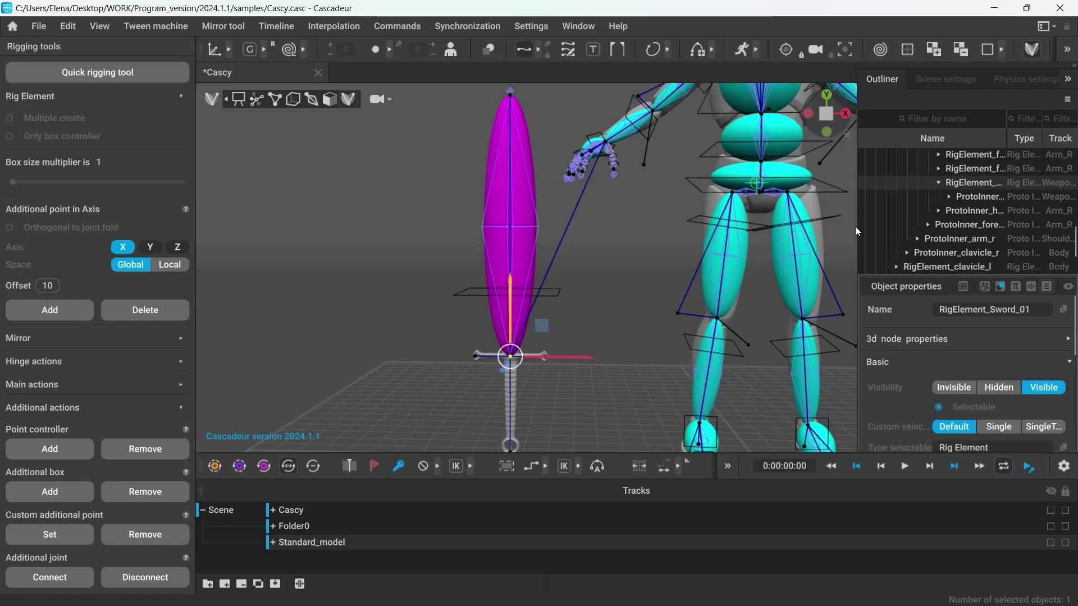
{"action": "left_click_drag", "start_coordinate": [854, 227], "coordinate": [760, 225]}
{"action": "left_click", "coordinate": [850, 196]}
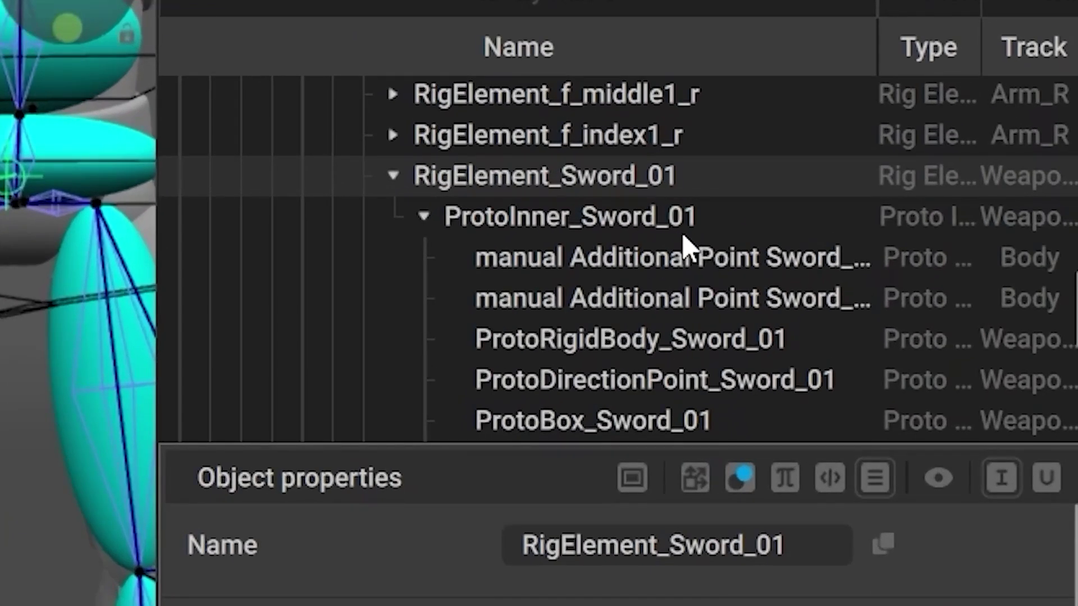
{"action": "scroll", "coordinate": [939, 205], "scroll_direction": "down", "scroll_amount": 1}
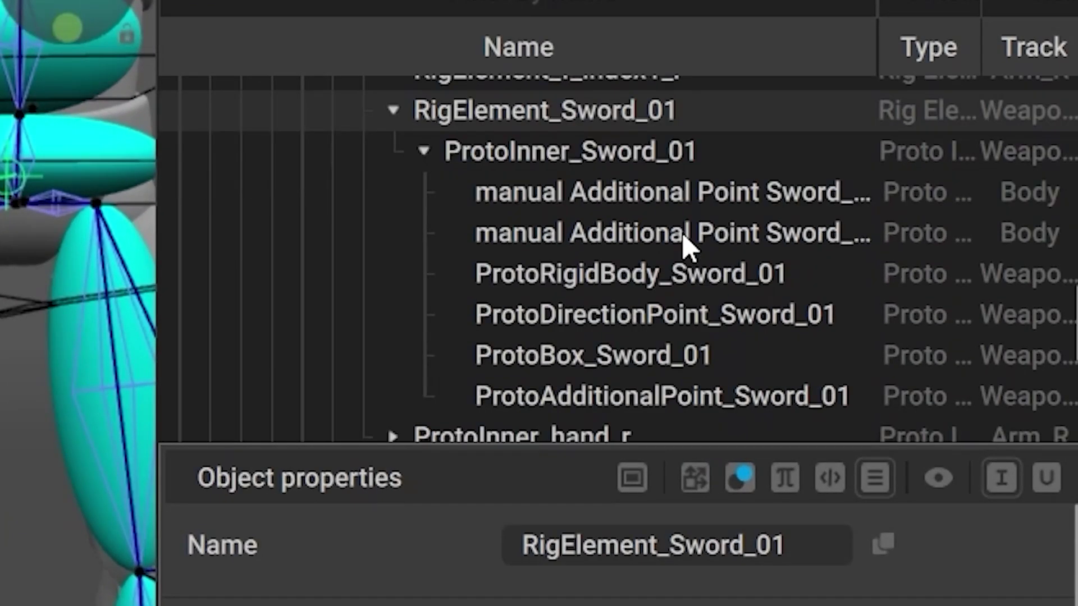
{"action": "left_click", "coordinate": [671, 290]}
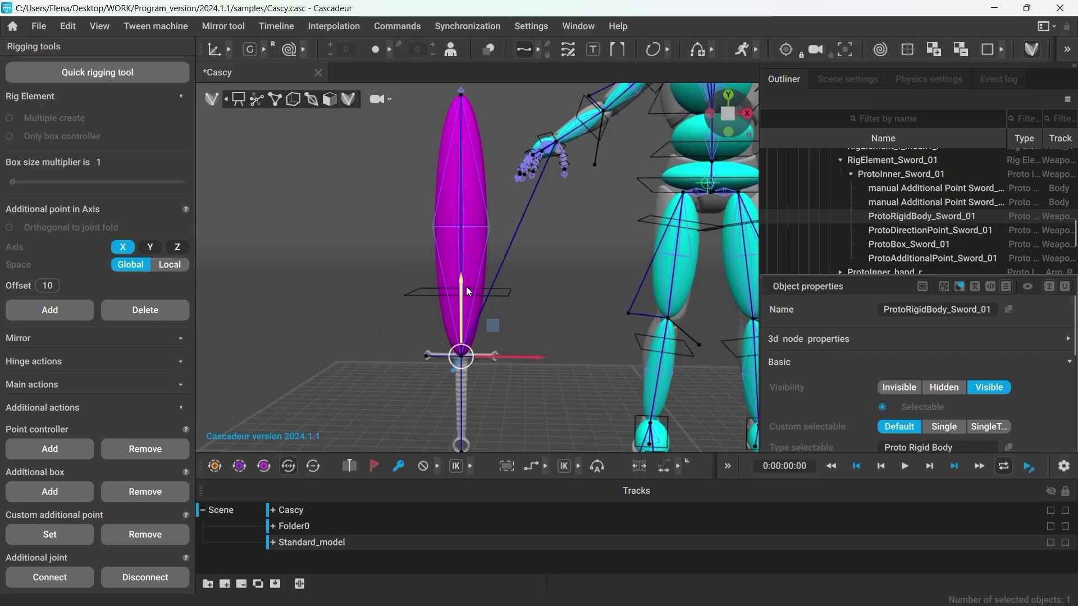
{"action": "left_click_drag", "start_coordinate": [463, 284], "coordinate": [461, 354]}
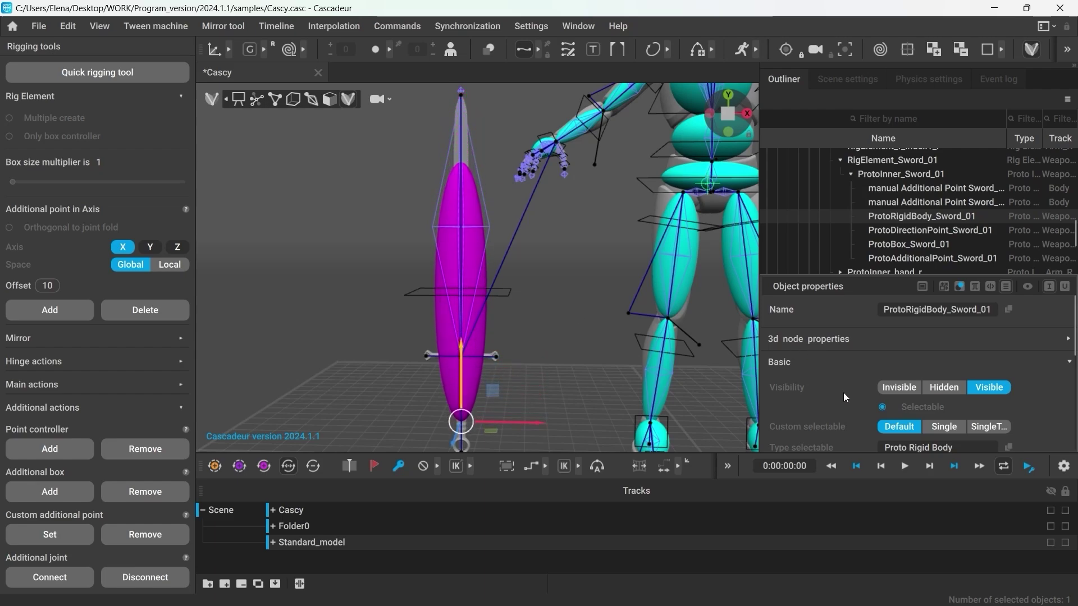
Narrow the sword's rigid body ellipsoid by setting its X size to 5.022 and its Y size to 2.022.
{"action": "scroll", "coordinate": [843, 392], "scroll_direction": "down", "scroll_amount": 6}
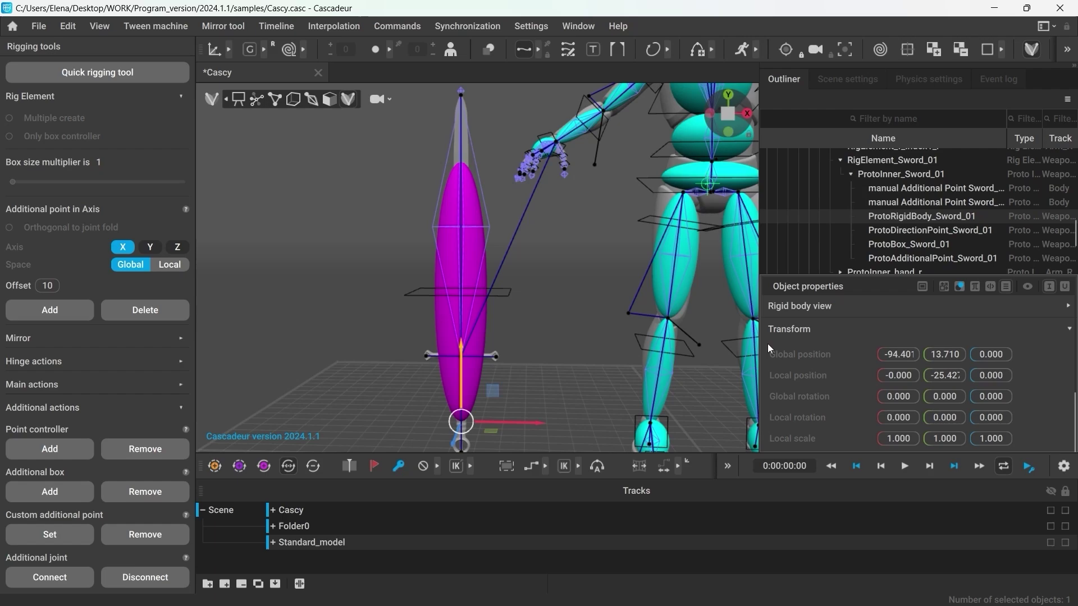
{"action": "left_click", "coordinate": [786, 335]}
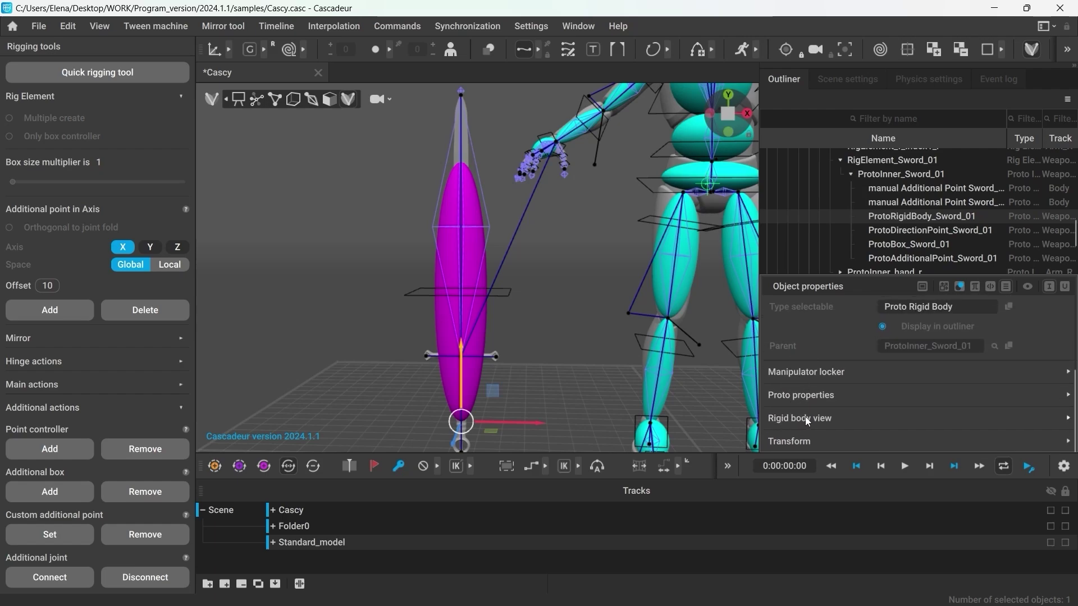
{"action": "left_click", "coordinate": [781, 418]}
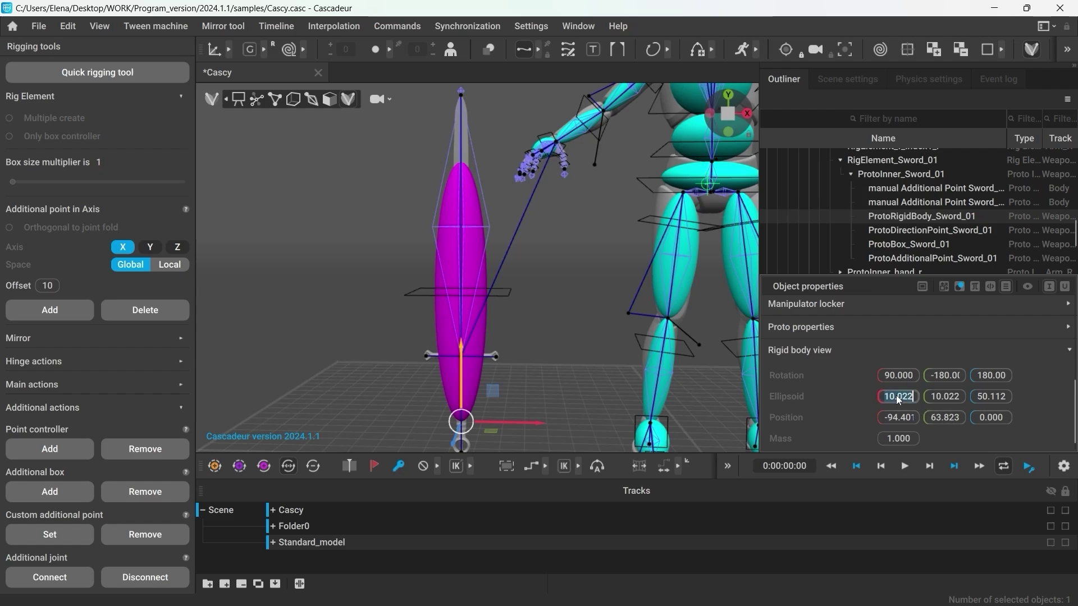
{"action": "scroll", "coordinate": [898, 397], "scroll_direction": "down", "scroll_amount": 5}
{"action": "scroll", "coordinate": [941, 398], "scroll_direction": "down", "scroll_amount": 1}
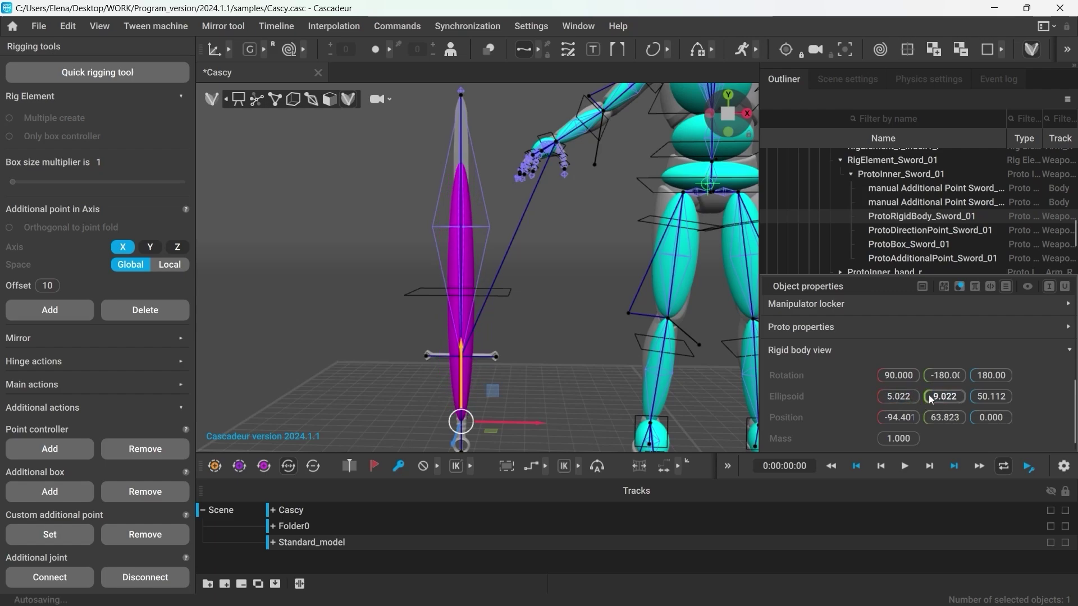
{"action": "left_click_drag", "start_coordinate": [553, 354], "coordinate": [658, 354], "text": "alt"}
{"action": "scroll", "coordinate": [944, 397], "scroll_direction": "down", "scroll_amount": 7}
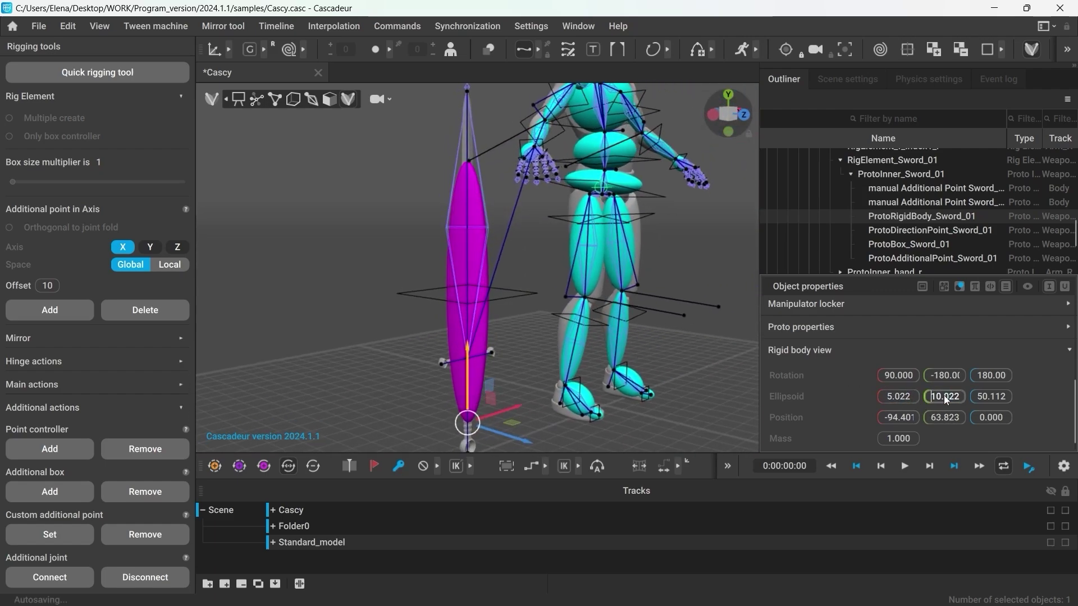
{"action": "scroll", "coordinate": [944, 396], "scroll_direction": "down", "scroll_amount": 1}
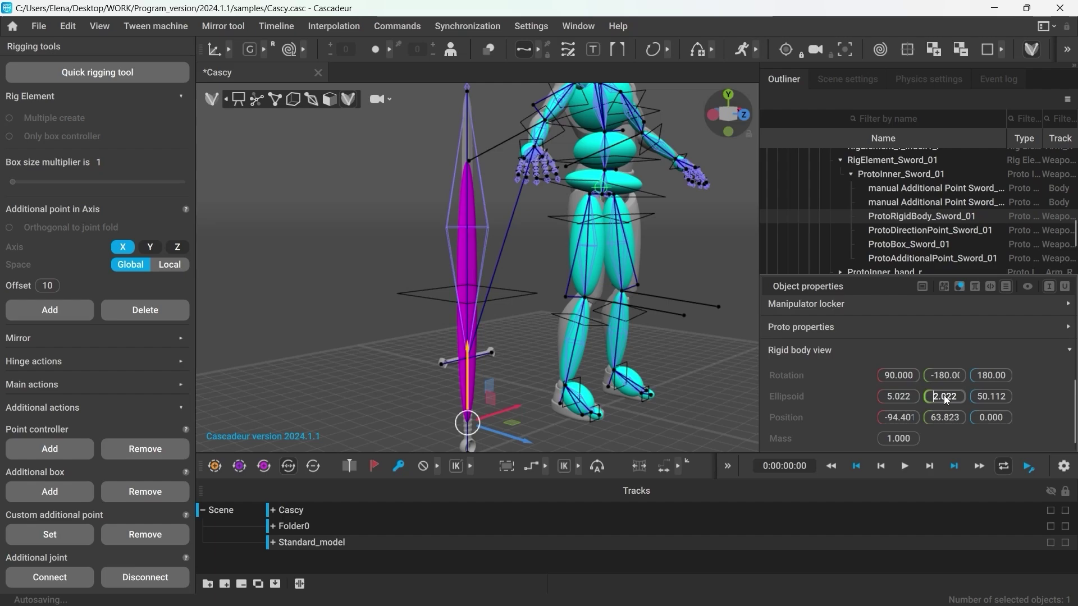
Adjust the Z size of the sword's rigid body ellipsoid to 54.112.
{"action": "scroll", "coordinate": [998, 400], "scroll_direction": "down", "scroll_amount": 2}
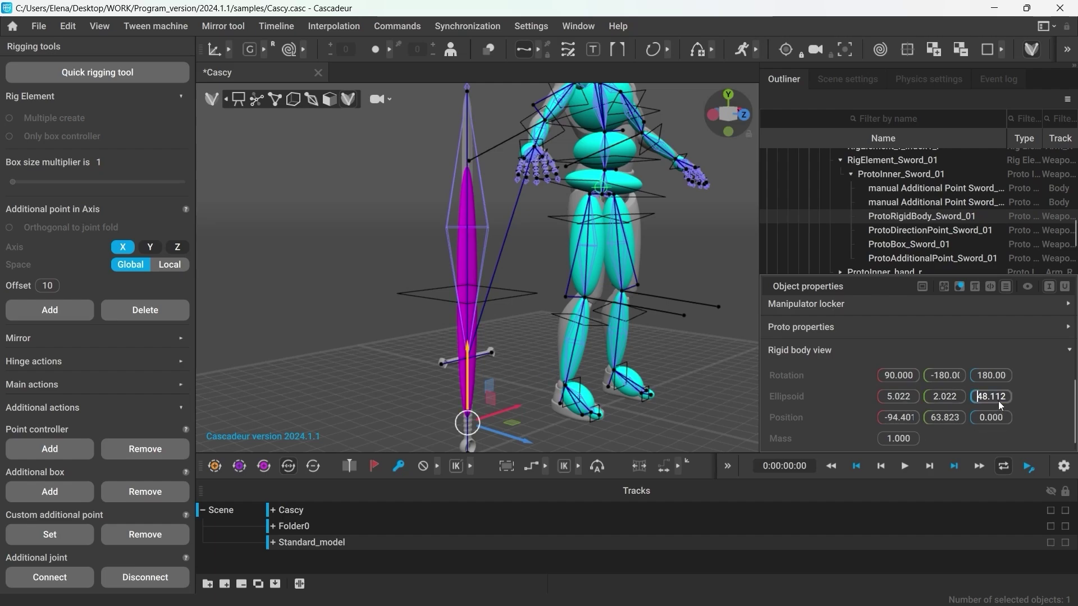
{"action": "scroll", "coordinate": [998, 401], "scroll_direction": "up", "scroll_amount": 3}
{"action": "scroll", "coordinate": [997, 402], "scroll_direction": "up", "scroll_amount": 7}
{"action": "scroll", "coordinate": [990, 396], "scroll_direction": "up", "scroll_amount": 2}
{"action": "scroll", "coordinate": [990, 396], "scroll_direction": "down", "scroll_amount": 6}
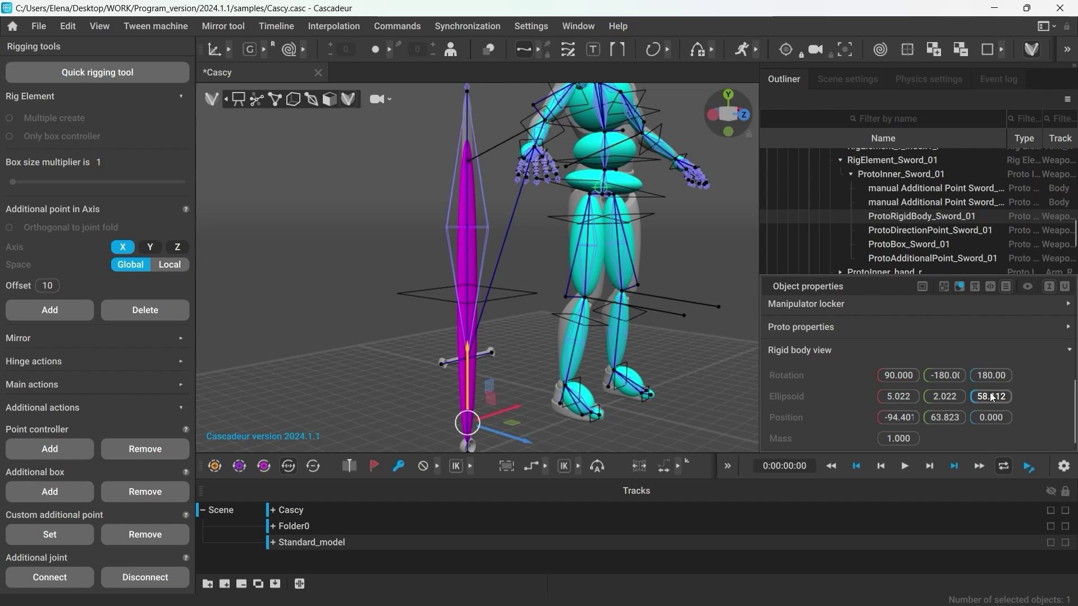
Lower ProtoRigidBody_Sword_01 slightly further so the ellipsoid reaches the pommel ring, and deselect it.
{"action": "left_click_drag", "start_coordinate": [402, 311], "coordinate": [303, 310], "text": "alt"}
{"action": "middle_click_drag", "start_coordinate": [303, 310], "coordinate": [342, 272], "text": "alt"}
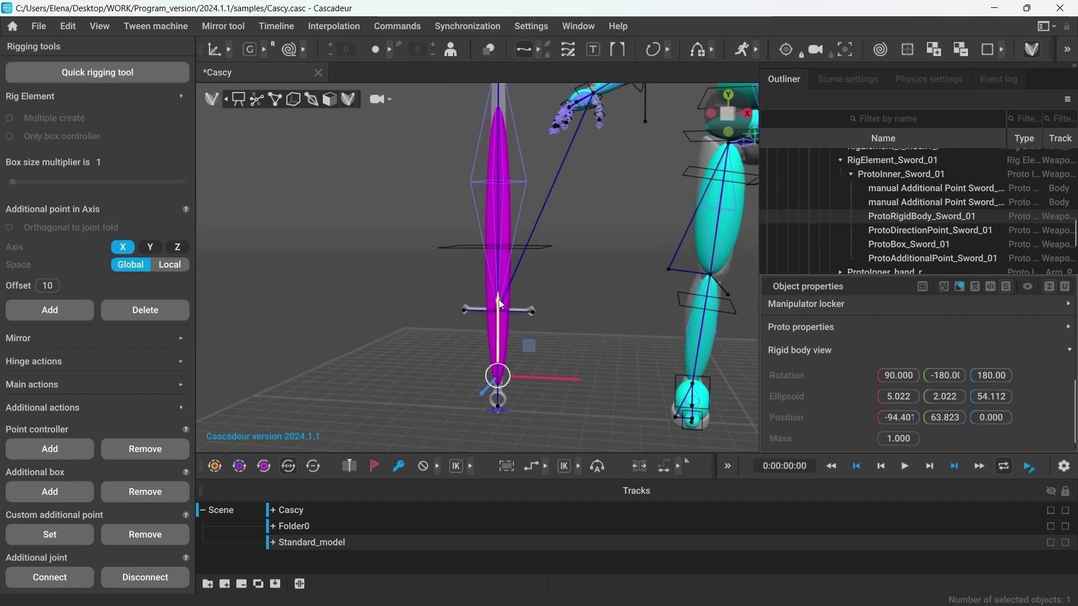
{"action": "left_click_drag", "start_coordinate": [494, 301], "coordinate": [494, 313]}
{"action": "left_click", "coordinate": [559, 274]}
Set the mass of RigElement_Sword_01 to 5 in its physics settings.
{"action": "right_click_drag", "start_coordinate": [560, 274], "coordinate": [559, 356]}
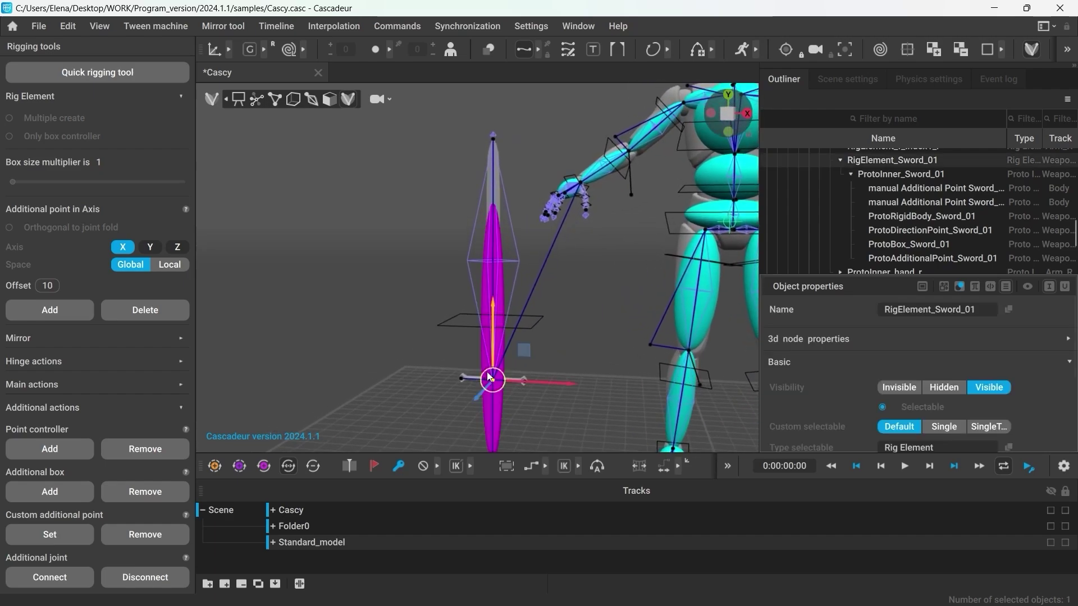
{"action": "middle_click_drag", "start_coordinate": [579, 394], "coordinate": [527, 319], "text": "alt"}
{"action": "left_click", "coordinate": [793, 358]}
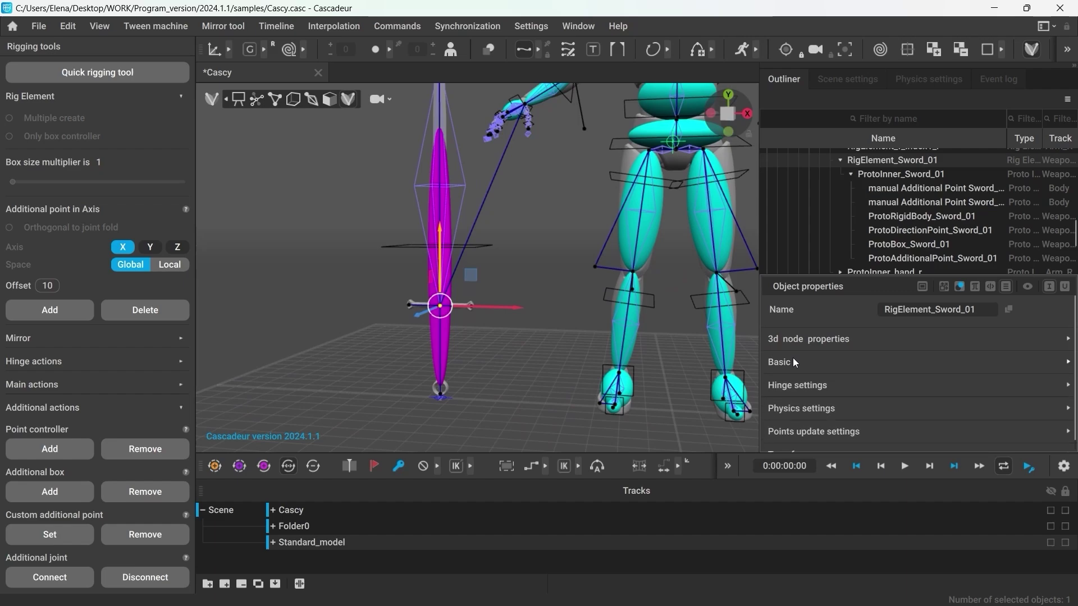
{"action": "left_click", "coordinate": [808, 410]}
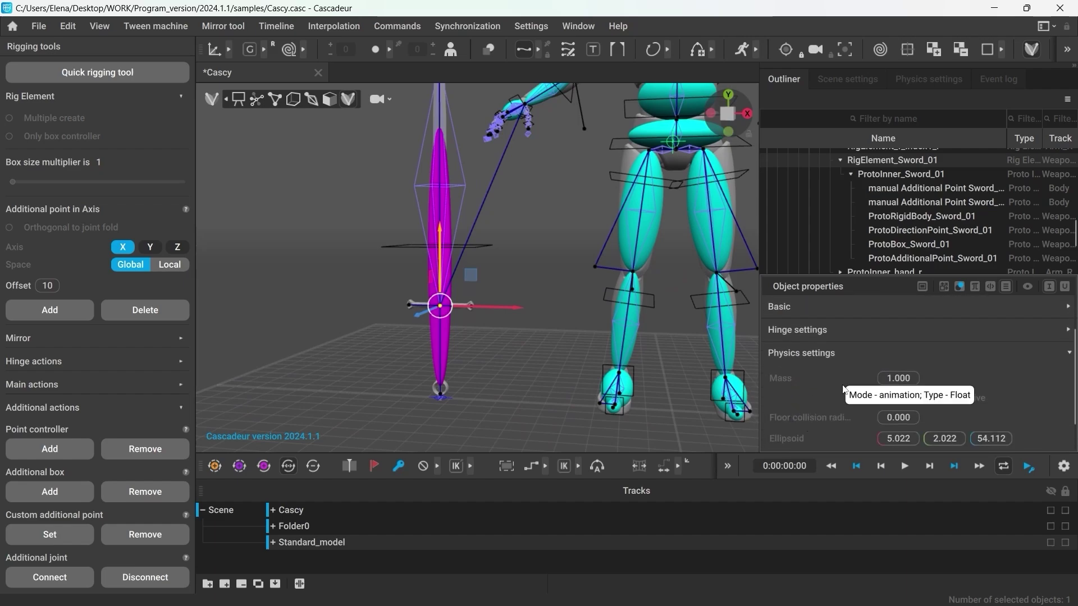
{"action": "left_click", "coordinate": [885, 379]}
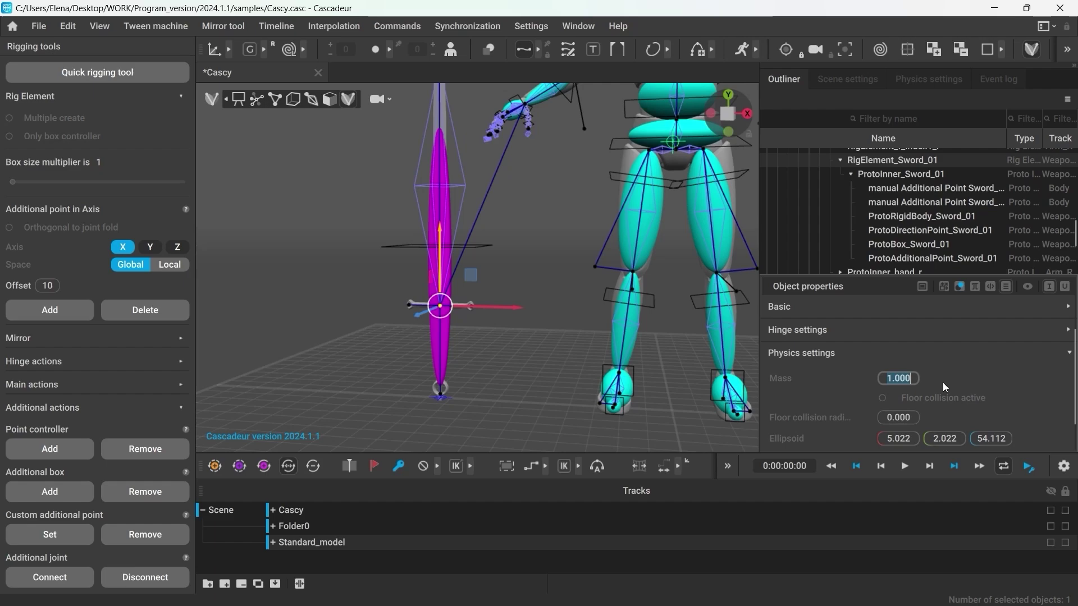
{"action": "type", "text": "5"}
{"action": "key", "text": "Return"}
Try a much larger mass on RigElement_Sword_01, restore it to 5, and deselect the element.
{"action": "right_click_drag", "start_coordinate": [685, 268], "coordinate": [623, 280], "text": "alt"}
{"action": "middle_click_drag", "start_coordinate": [624, 280], "coordinate": [531, 324], "text": "alt"}
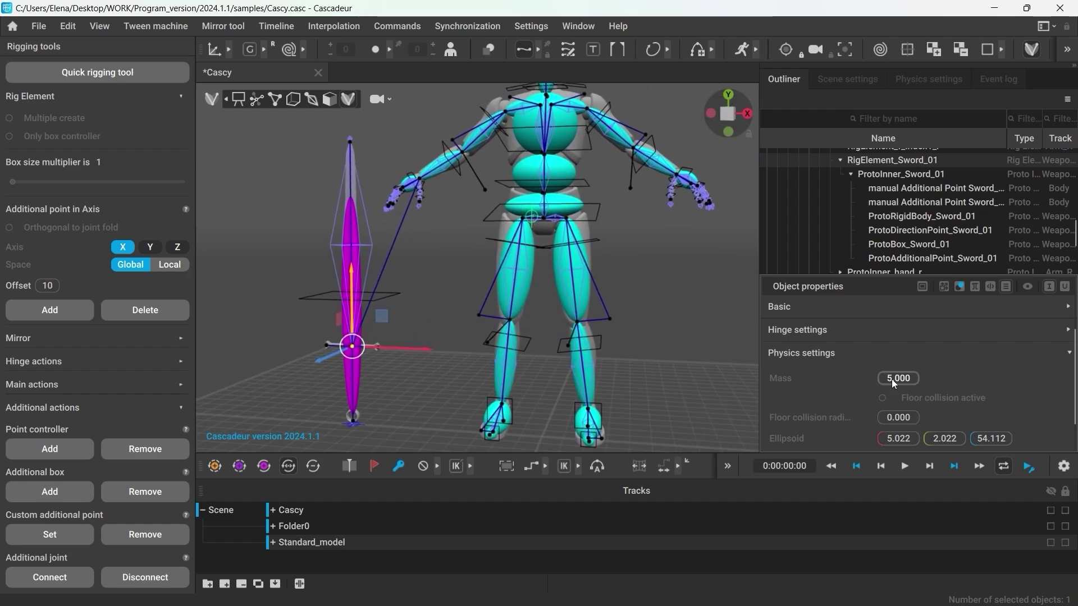
{"action": "key", "text": "Return"}
{"action": "key", "text": "Return"}
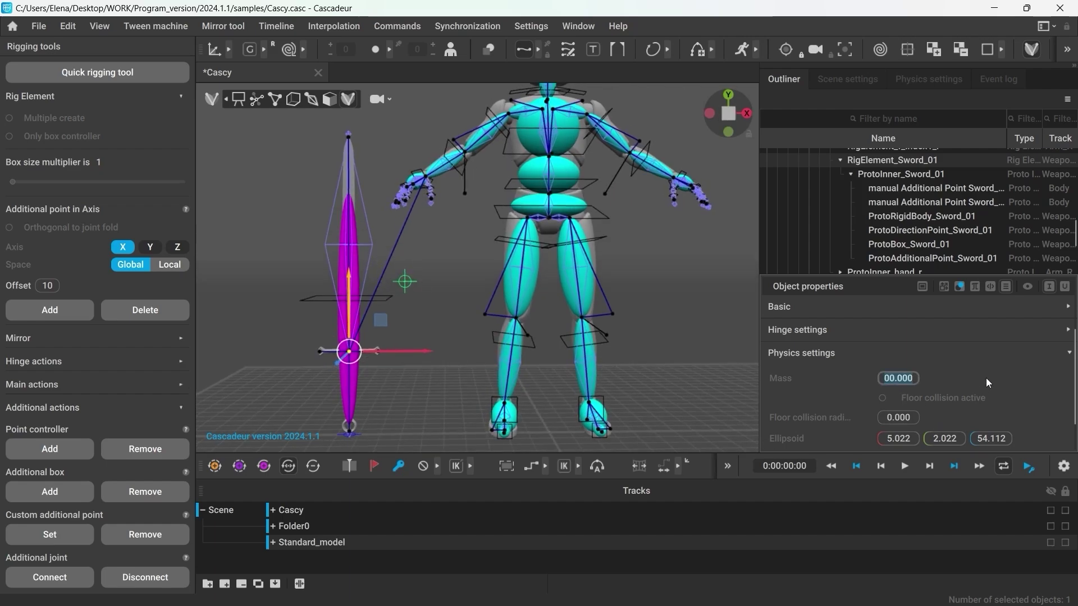
{"action": "type", "text": "5"}
{"action": "key", "text": "Return"}
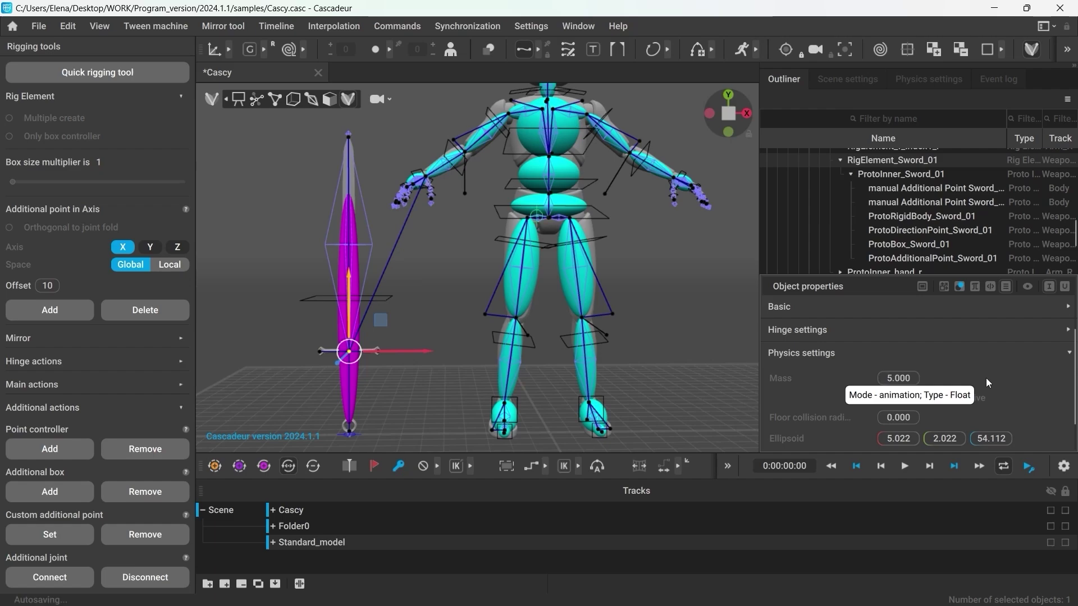
{"action": "left_click", "coordinate": [672, 333]}
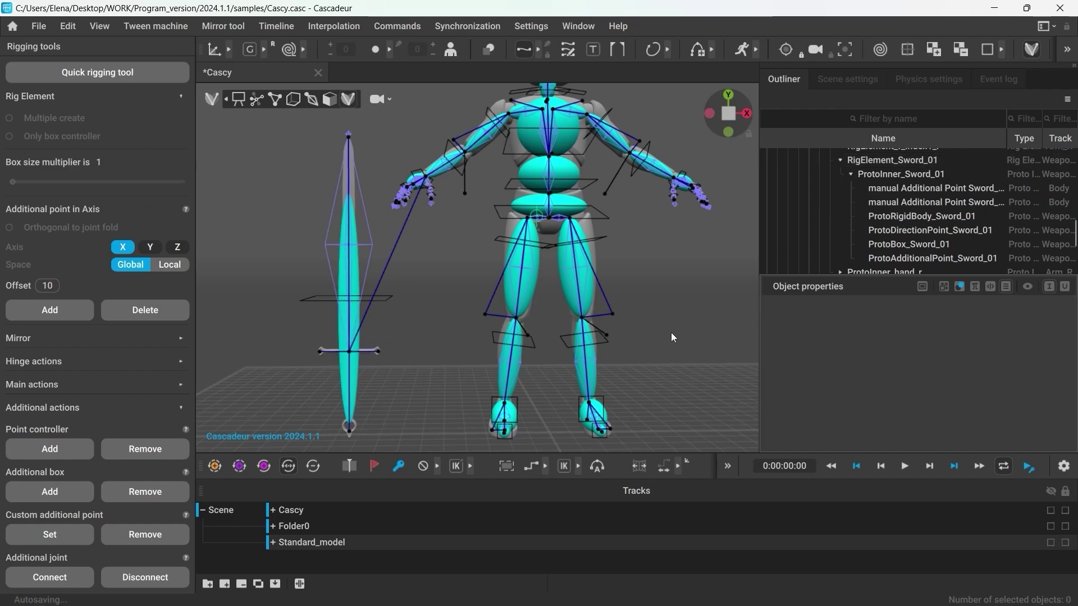
{"action": "scroll", "coordinate": [671, 333], "scroll_direction": "down", "scroll_amount": 3}
{"action": "middle_click_drag", "start_coordinate": [517, 326], "coordinate": [469, 371], "text": "alt"}
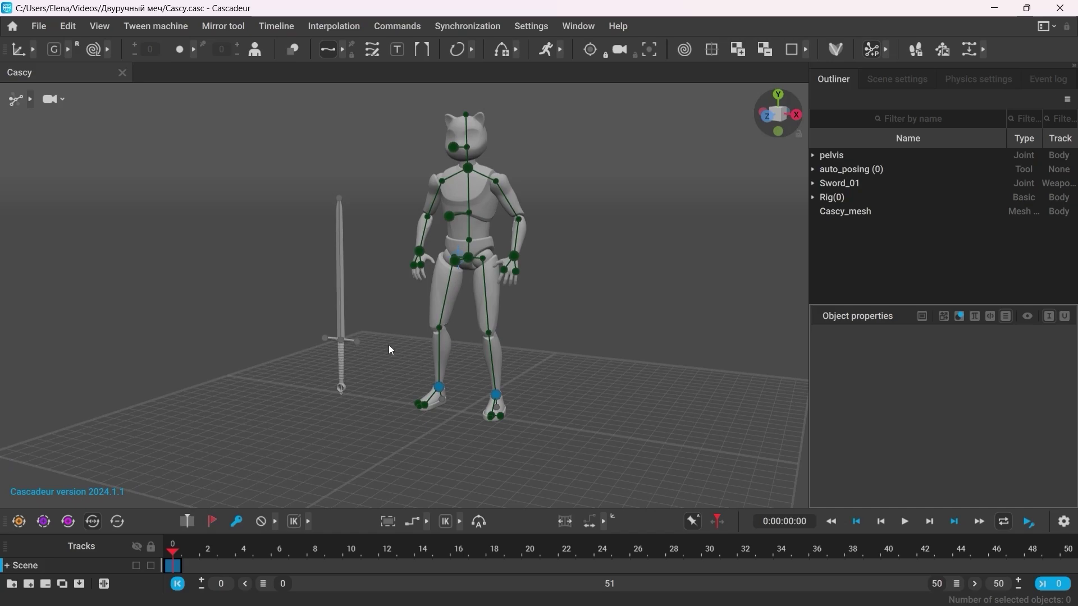
In the rigged Cascy scene, select the sword's main point at the crossguard and shift it slightly.
{"action": "middle_click_drag", "start_coordinate": [389, 345], "coordinate": [462, 360], "text": "alt"}
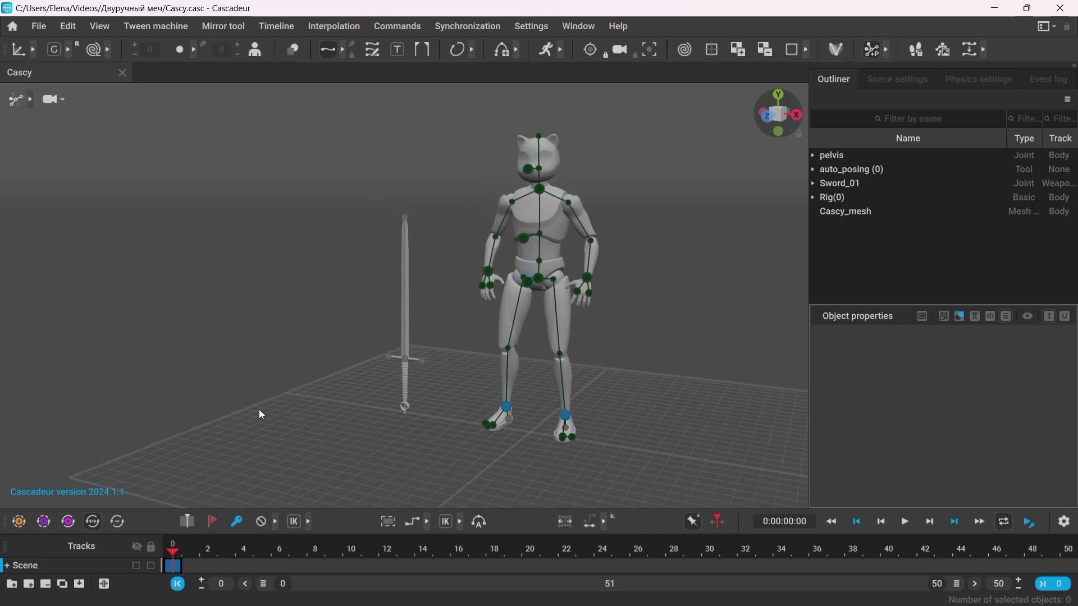
{"action": "right_click_drag", "start_coordinate": [260, 412], "coordinate": [574, 419], "text": "alt"}
{"action": "middle_click_drag", "start_coordinate": [355, 431], "coordinate": [405, 427]}
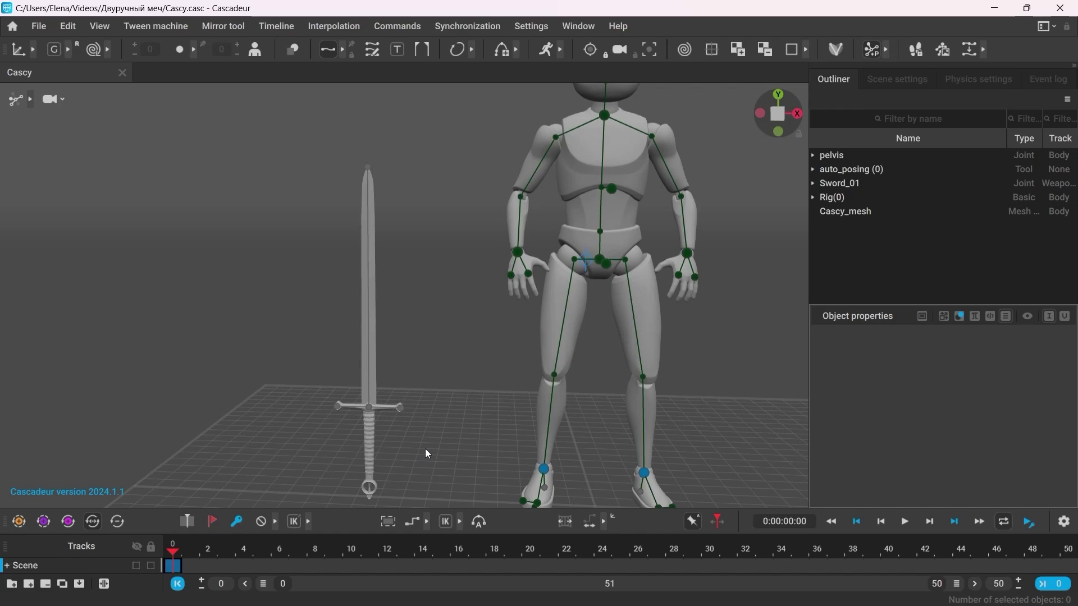
{"action": "left_click", "coordinate": [364, 410]}
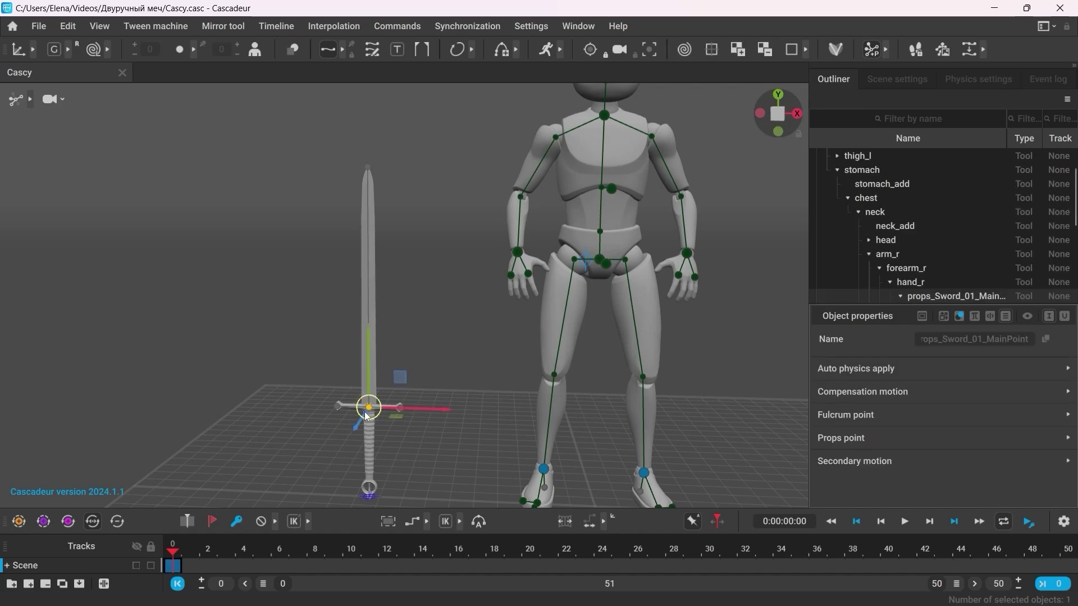
{"action": "mouse_move", "coordinate": [364, 410]}
{"action": "left_mouse_down"}
{"action": "mouse_move", "coordinate": [361, 392]}
{"action": "mouse_move", "coordinate": [368, 409]}
{"action": "mouse_move", "coordinate": [356, 410]}
{"action": "left_mouse_up"}
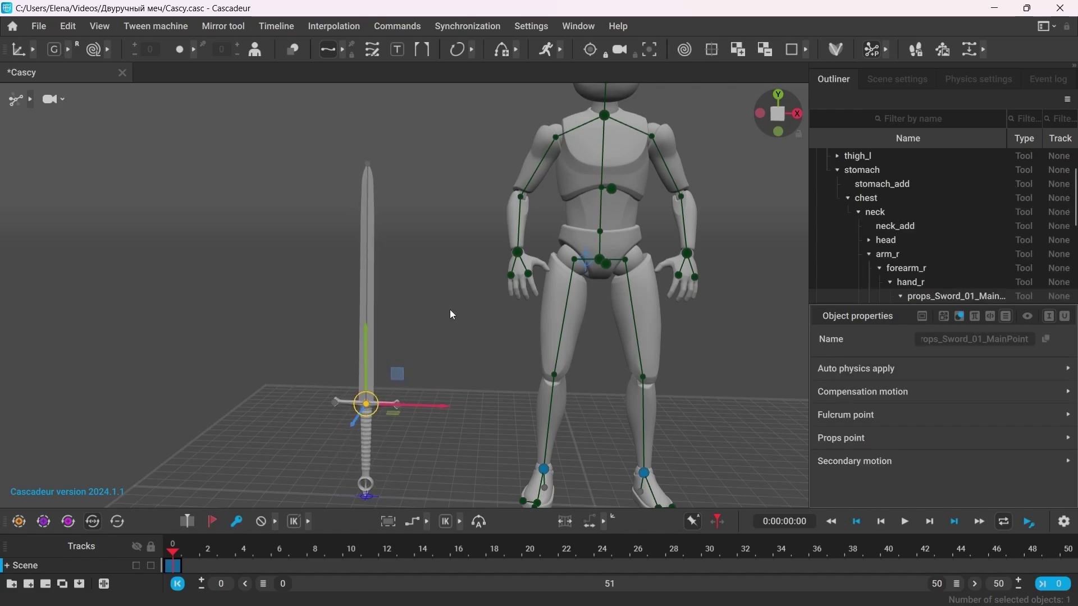
Raise the sword's direction point at the blade tip and deselect it.
{"action": "left_click", "coordinate": [368, 163]}
{"action": "left_click_drag", "start_coordinate": [368, 164], "coordinate": [364, 142]}
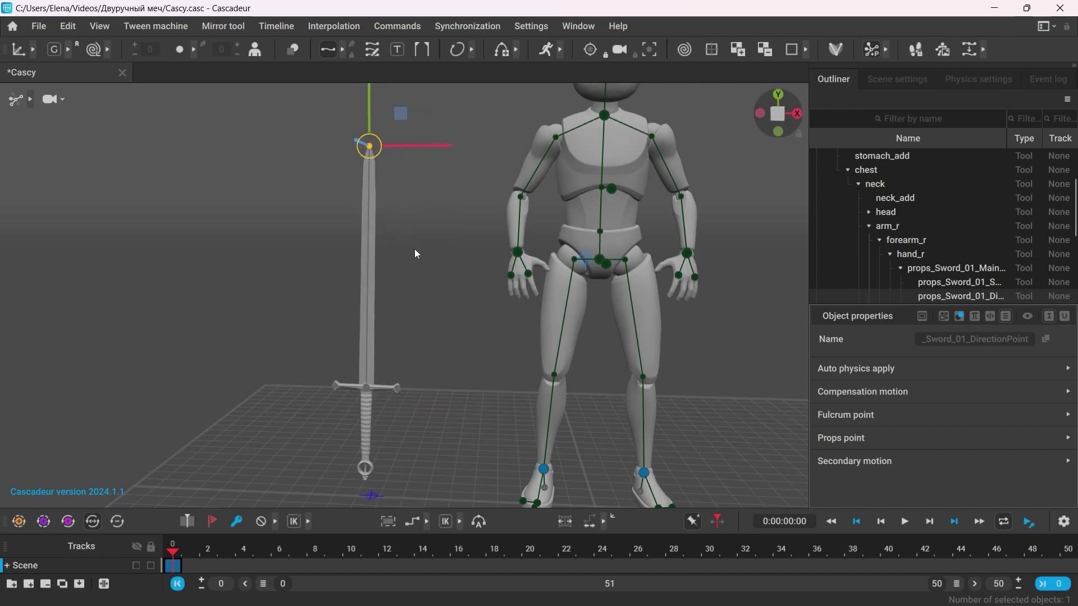
{"action": "left_click", "coordinate": [415, 254]}
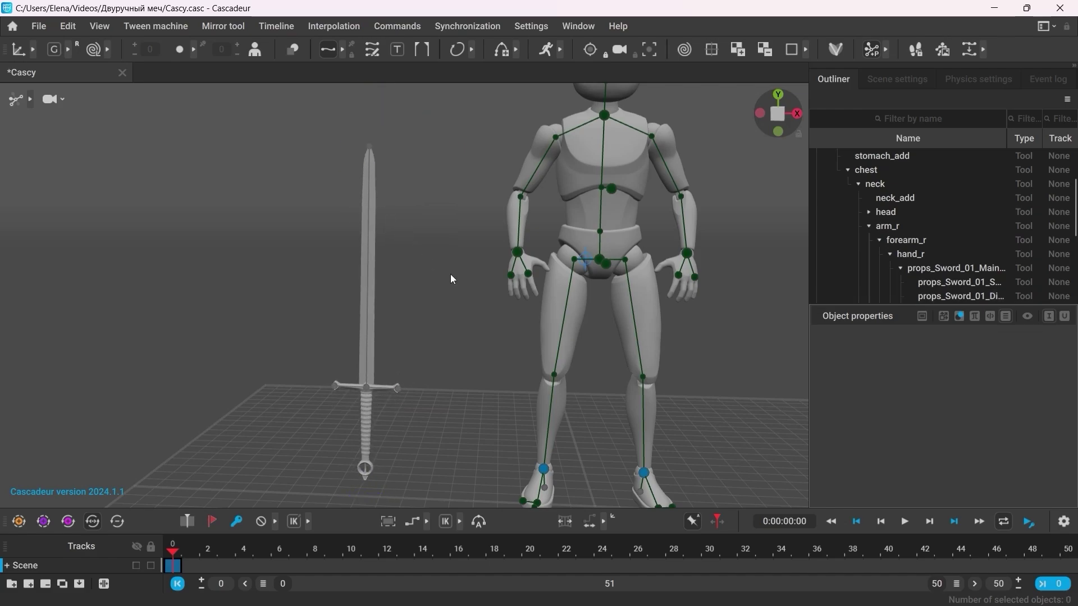
Select all of the sword's controllers together, shift the whole sword up slightly, switch to rotation, and deselect.
{"action": "double_click", "coordinate": [369, 389]}
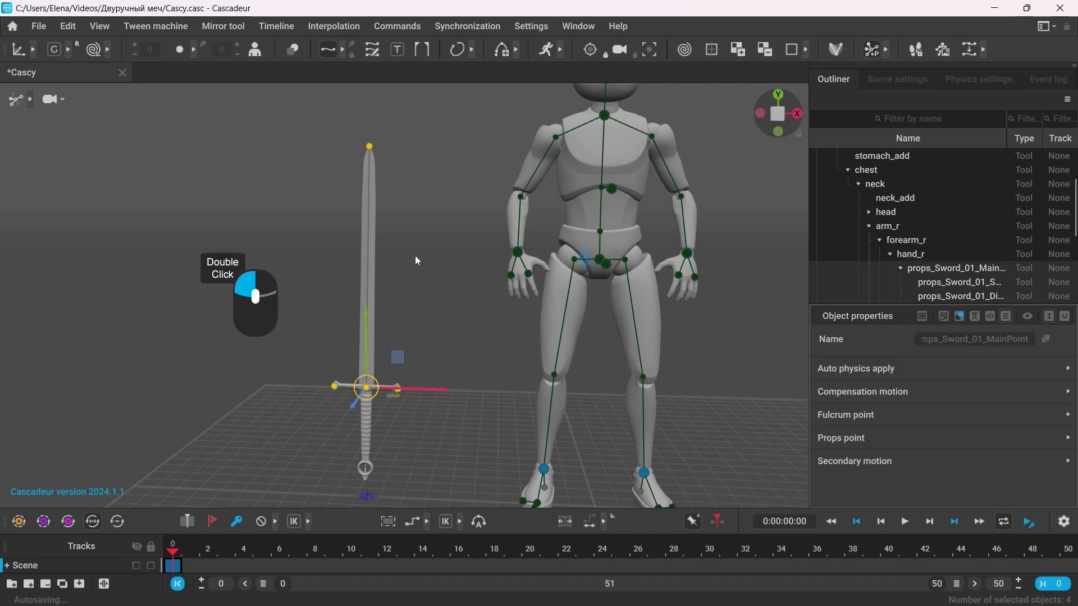
{"action": "left_click_drag", "start_coordinate": [396, 392], "coordinate": [392, 363]}
{"action": "key", "text": "e"}
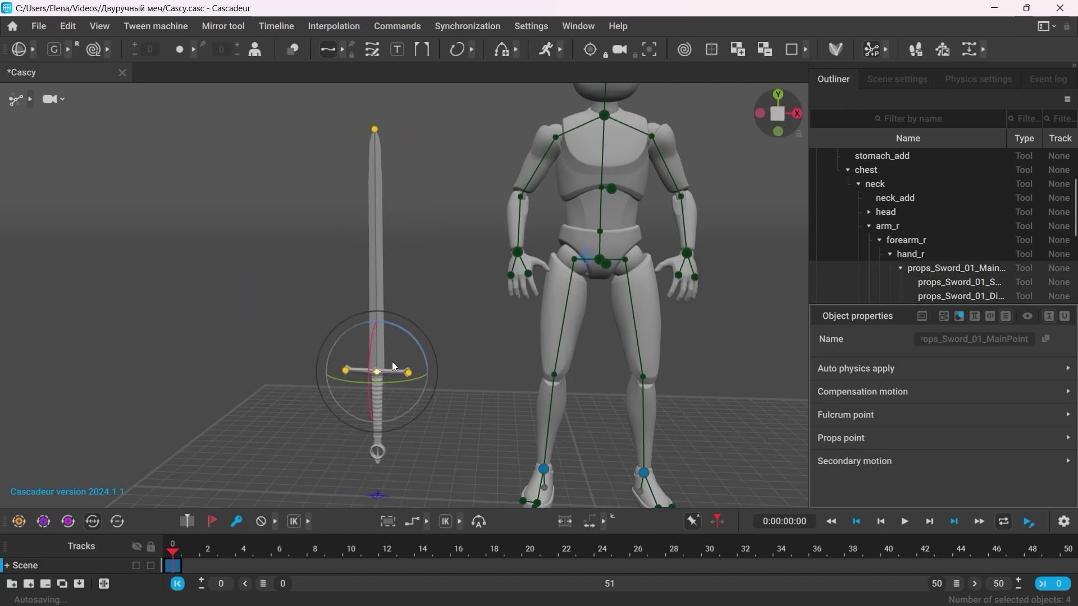
{"action": "left_click", "coordinate": [454, 336]}
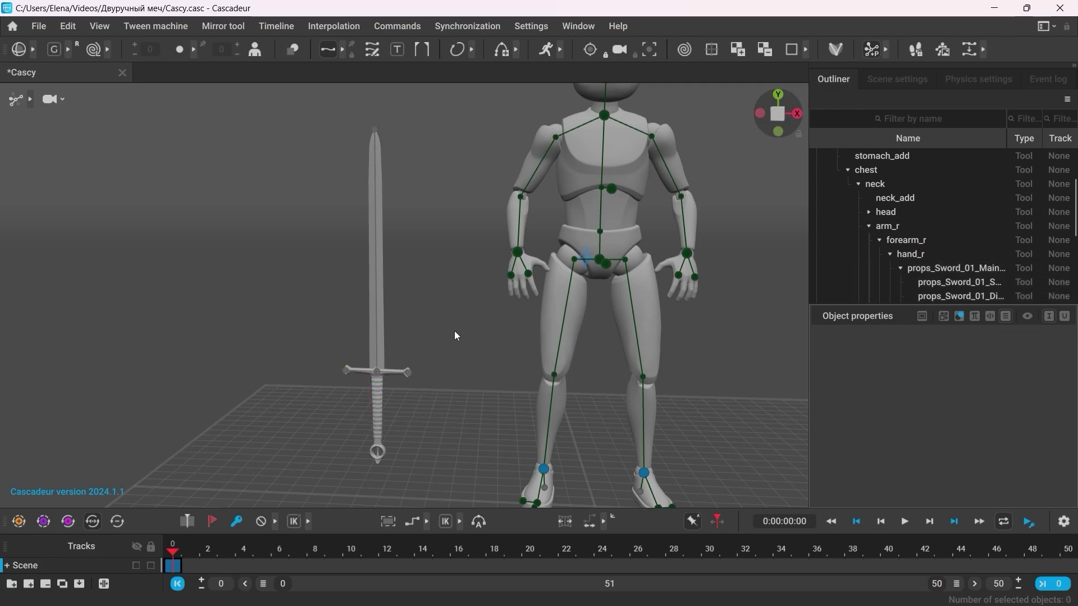
Switch to point controller mode and move the sword's pommel point and the additional point at one crossguard end.
{"action": "left_click", "coordinate": [30, 100]}
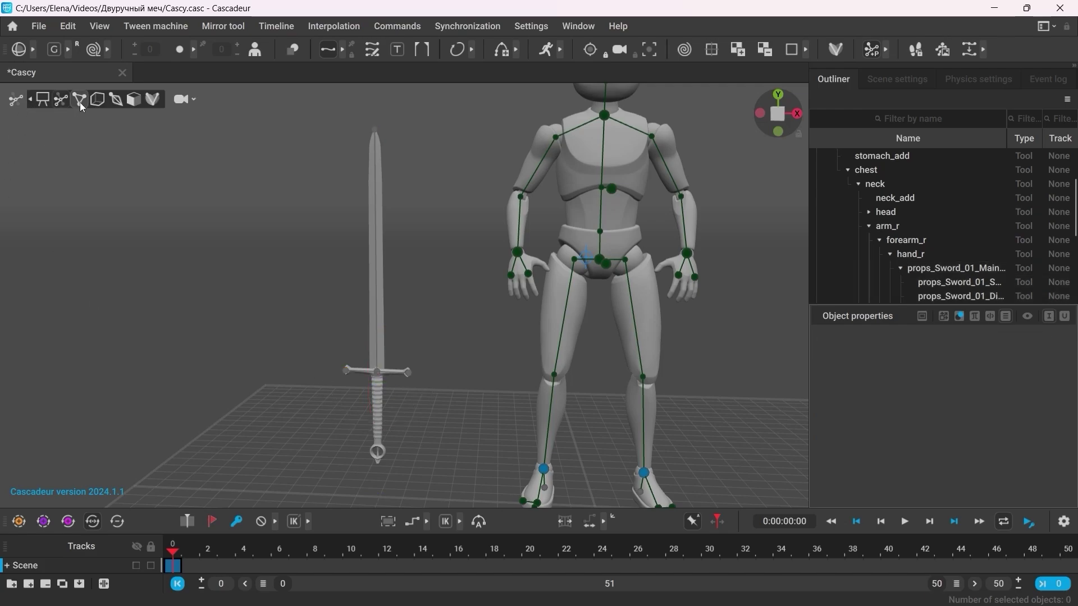
{"action": "left_click", "coordinate": [79, 99]}
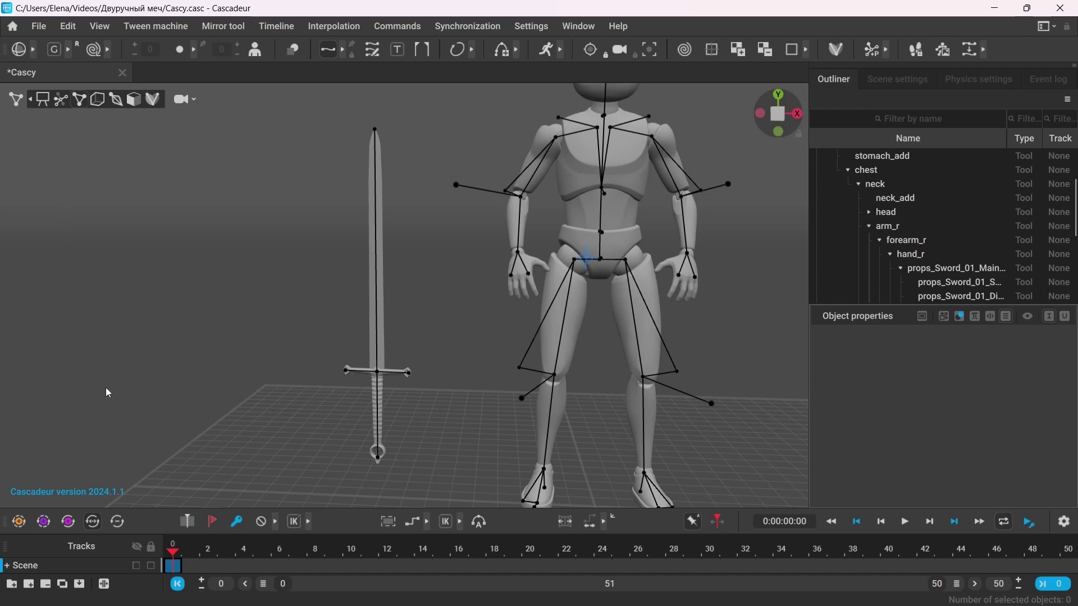
{"action": "left_click", "coordinate": [378, 452]}
{"action": "key", "text": "w"}
{"action": "mouse_move", "coordinate": [379, 457]}
{"action": "left_mouse_down"}
{"action": "mouse_move", "coordinate": [362, 467]}
{"action": "mouse_move", "coordinate": [361, 440]}
{"action": "mouse_move", "coordinate": [365, 472]}
{"action": "mouse_move", "coordinate": [370, 453]}
{"action": "left_mouse_up"}
{"action": "left_click", "coordinate": [438, 403]}
{"action": "mouse_move", "coordinate": [408, 369]}
{"action": "left_mouse_down"}
{"action": "mouse_move", "coordinate": [336, 385]}
{"action": "mouse_move", "coordinate": [407, 389]}
{"action": "left_mouse_up"}
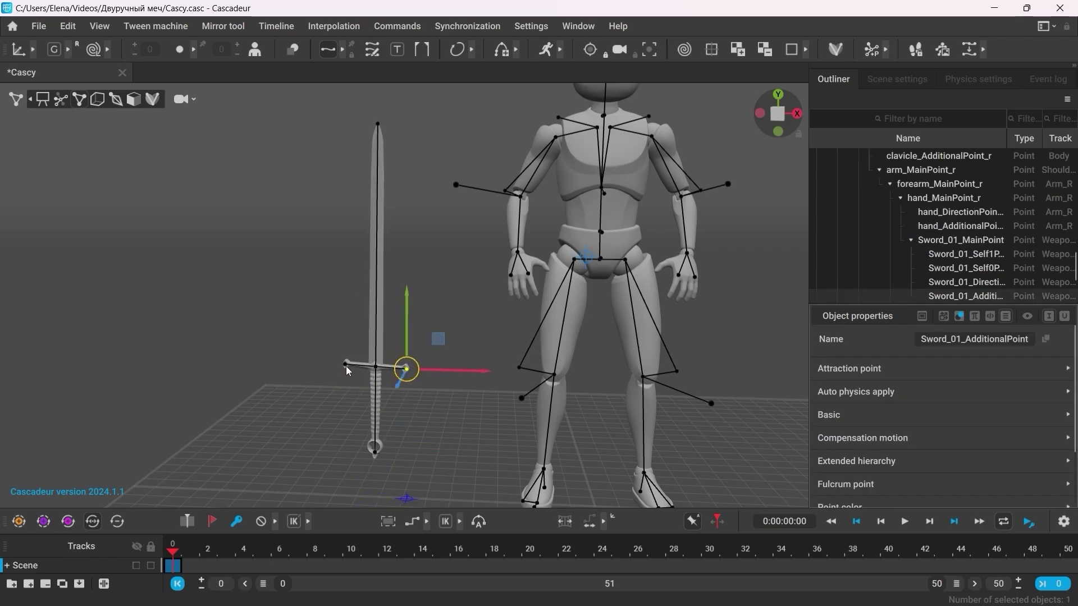
Raise Sword_01_Self0Point at the crossguard's outer end, then select the opposite Sword_01_AdditionalPoint and clear the selection.
{"action": "mouse_move", "coordinate": [346, 367]}
{"action": "left_mouse_down"}
{"action": "mouse_move", "coordinate": [342, 398]}
{"action": "mouse_move", "coordinate": [350, 368]}
{"action": "mouse_move", "coordinate": [333, 386]}
{"action": "mouse_move", "coordinate": [353, 377]}
{"action": "mouse_move", "coordinate": [330, 344]}
{"action": "mouse_move", "coordinate": [345, 352]}
{"action": "left_mouse_up"}
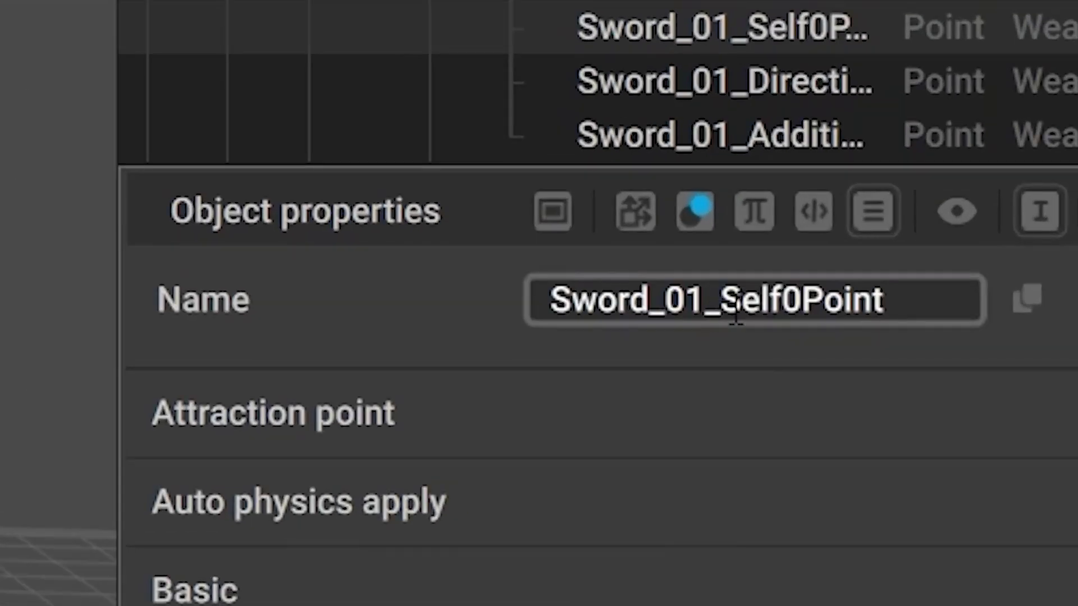
{"action": "double_click", "coordinate": [743, 308]}
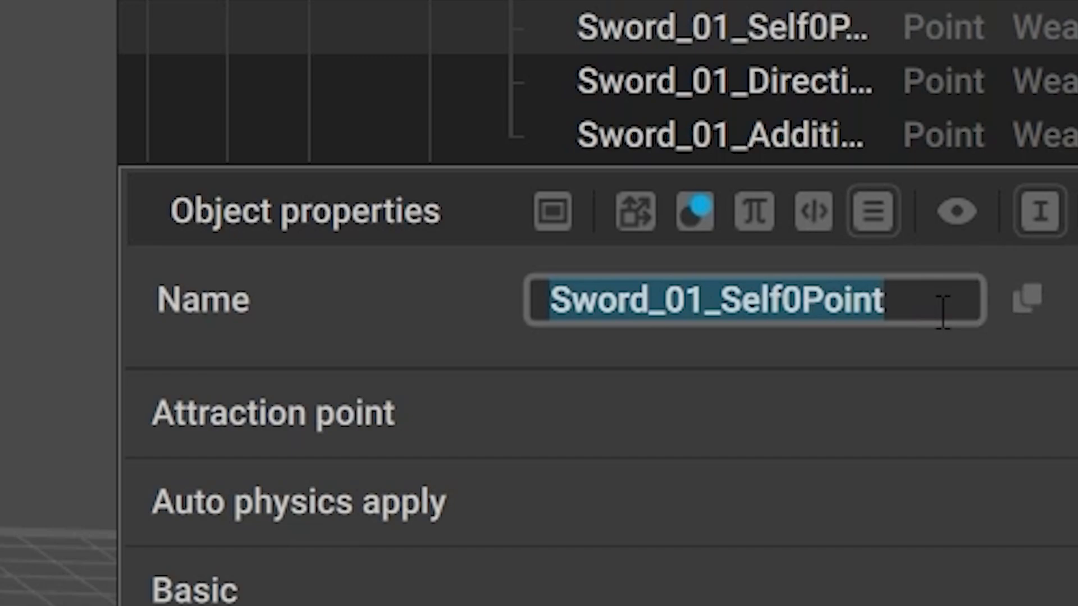
{"action": "left_click_drag", "start_coordinate": [930, 313], "coordinate": [547, 309]}
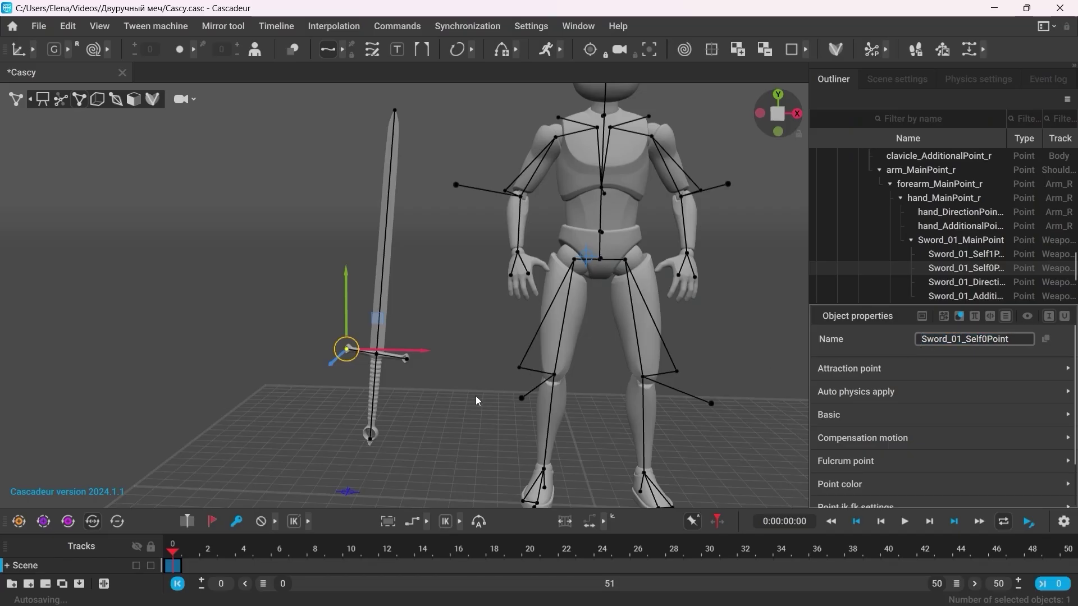
{"action": "left_click", "coordinate": [477, 400]}
{"action": "left_click_drag", "start_coordinate": [407, 359], "coordinate": [408, 382]}
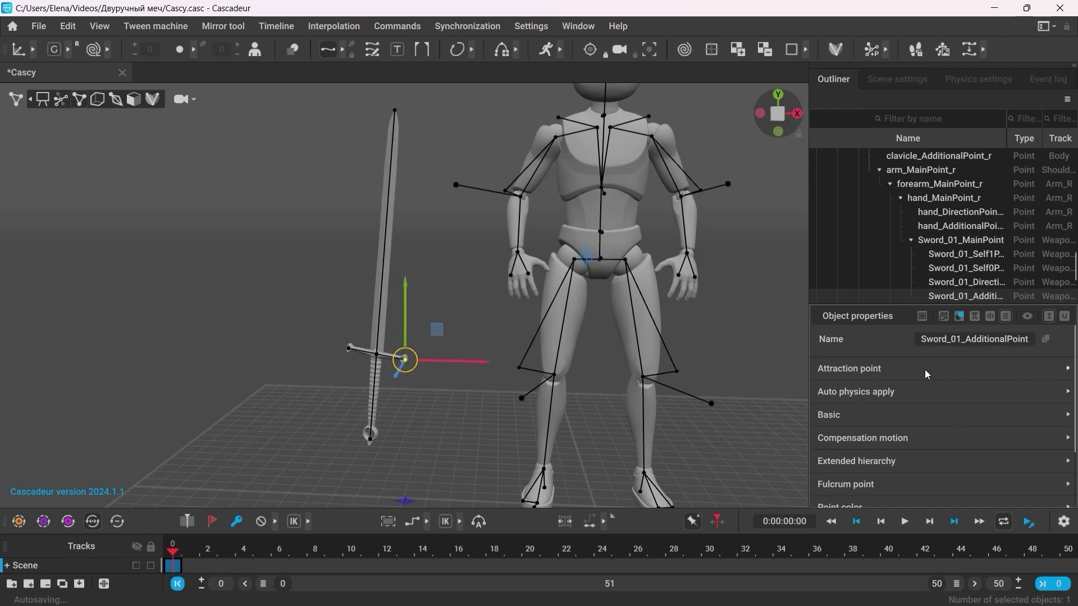
{"action": "left_click", "coordinate": [413, 376]}
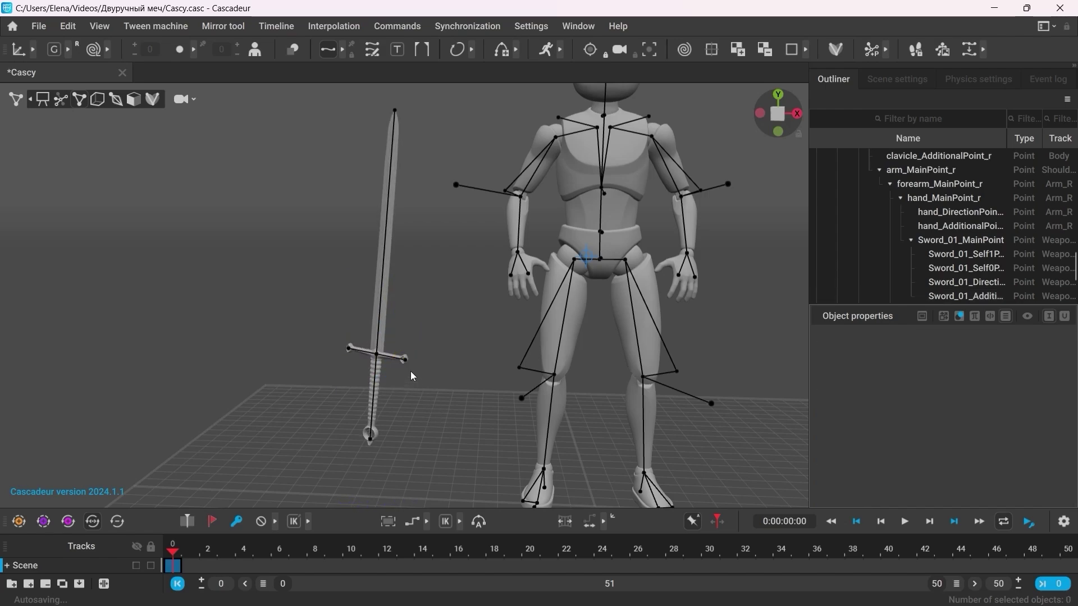
Select all of the sword's controllers, rotate the sword around a pivot at the Self0 end of the crossguard, and deselect.
{"action": "left_click", "coordinate": [375, 352]}
{"action": "key", "text": "e"}
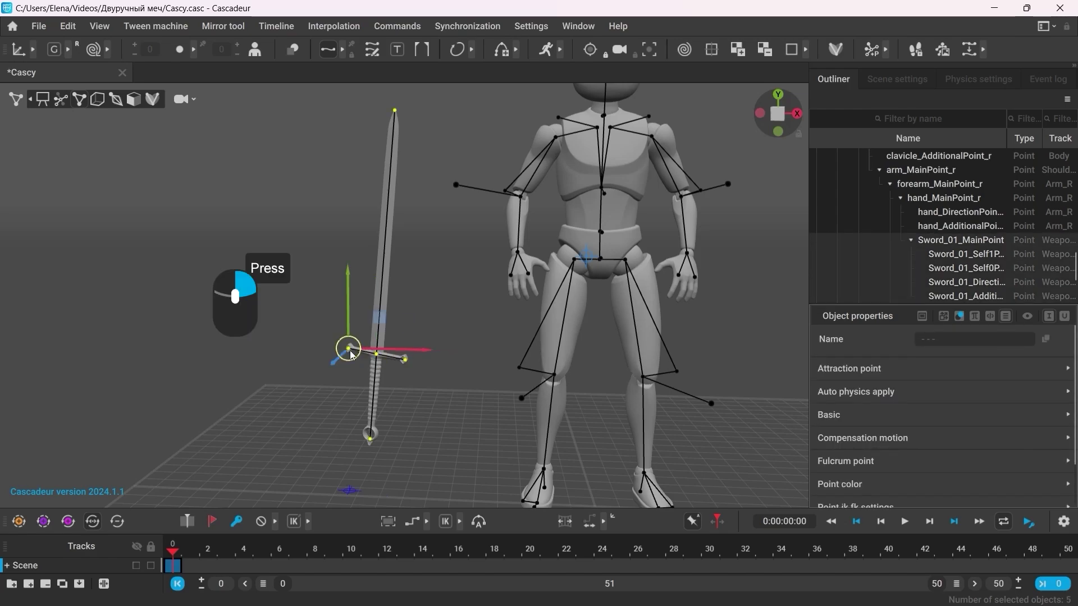
{"action": "left_click_drag", "start_coordinate": [370, 361], "coordinate": [377, 438]}
{"action": "left_click_drag", "start_coordinate": [399, 380], "coordinate": [411, 357]}
{"action": "left_click", "coordinate": [453, 373]}
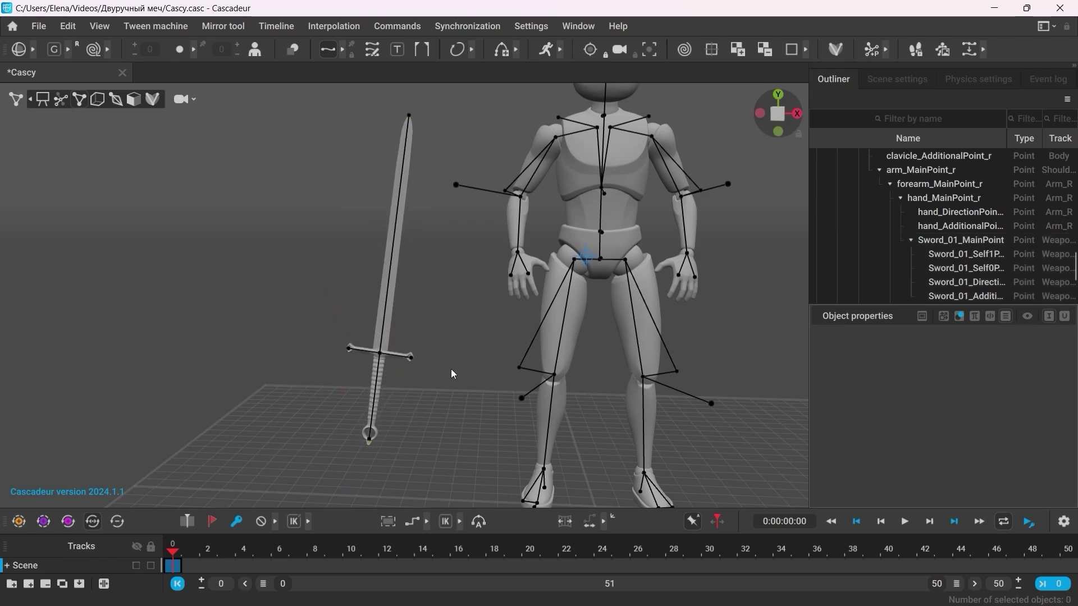
In AutoPosing mode, move the right-hand controller alone and then together with its child sword controllers.
{"action": "left_click", "coordinate": [59, 103]}
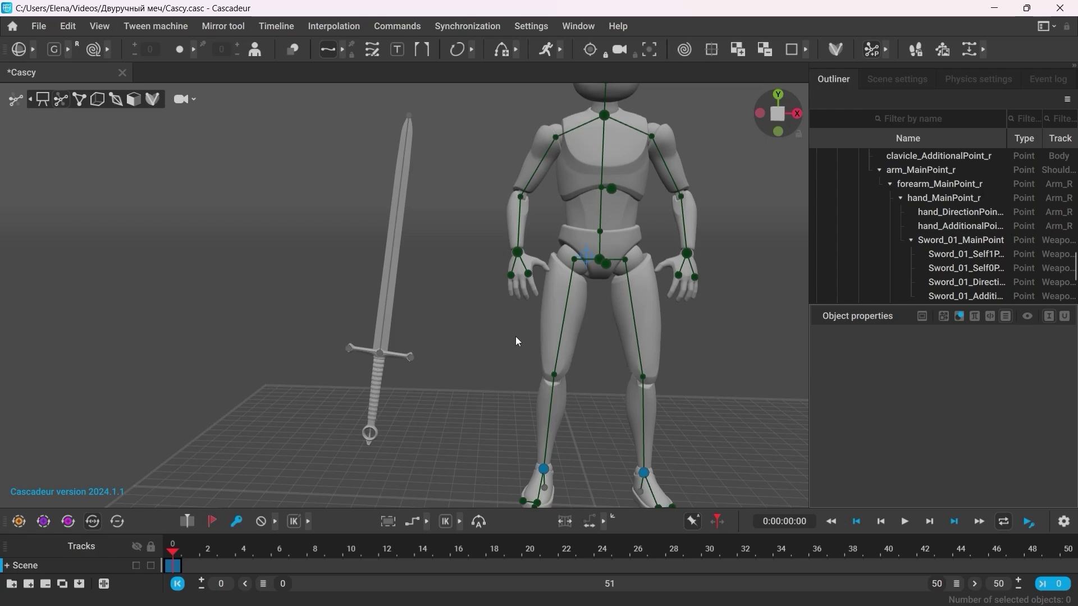
{"action": "left_click", "coordinate": [519, 256]}
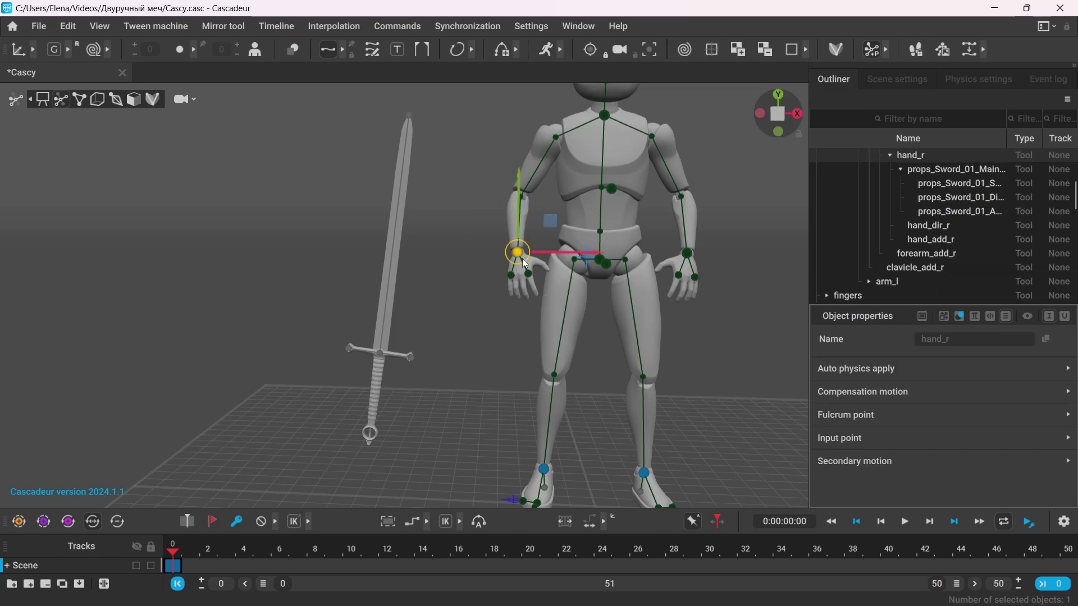
{"action": "mouse_move", "coordinate": [486, 263]}
{"action": "left_mouse_down"}
{"action": "mouse_move", "coordinate": [454, 208]}
{"action": "mouse_move", "coordinate": [514, 241]}
{"action": "mouse_move", "coordinate": [492, 263]}
{"action": "mouse_move", "coordinate": [521, 252]}
{"action": "mouse_move", "coordinate": [500, 273]}
{"action": "left_mouse_up"}
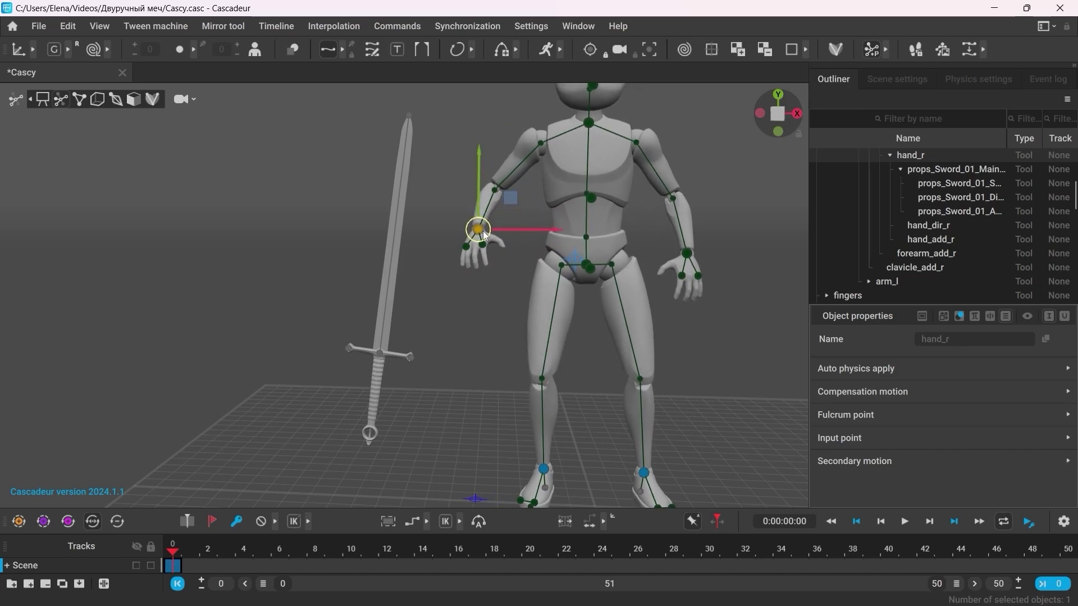
{"action": "left_click", "coordinate": [507, 304]}
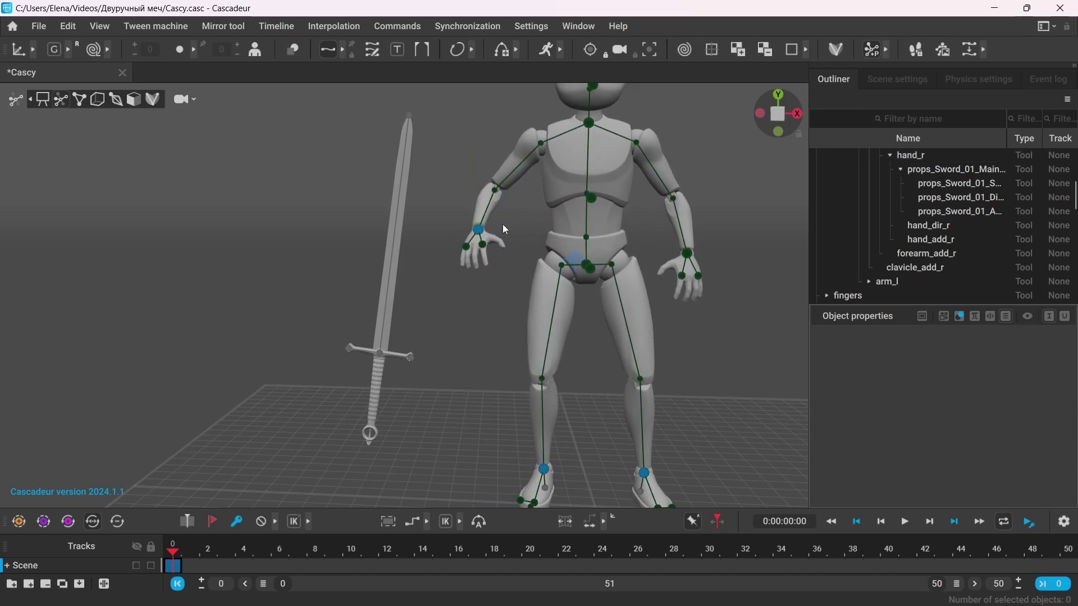
{"action": "double_click", "coordinate": [477, 230]}
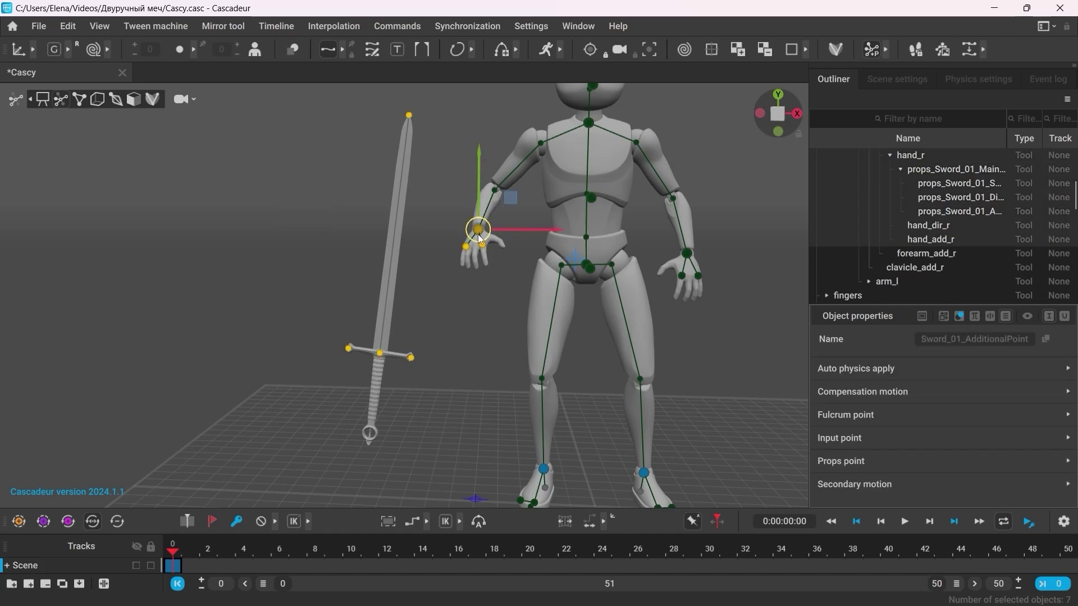
{"action": "mouse_move", "coordinate": [464, 221]}
{"action": "left_mouse_down"}
{"action": "mouse_move", "coordinate": [430, 234]}
{"action": "mouse_move", "coordinate": [430, 194]}
{"action": "mouse_move", "coordinate": [485, 249]}
{"action": "mouse_move", "coordinate": [510, 218]}
{"action": "mouse_move", "coordinate": [428, 253]}
{"action": "mouse_move", "coordinate": [503, 241]}
{"action": "mouse_move", "coordinate": [474, 235]}
{"action": "left_mouse_up"}
{"action": "left_click", "coordinate": [477, 298]}
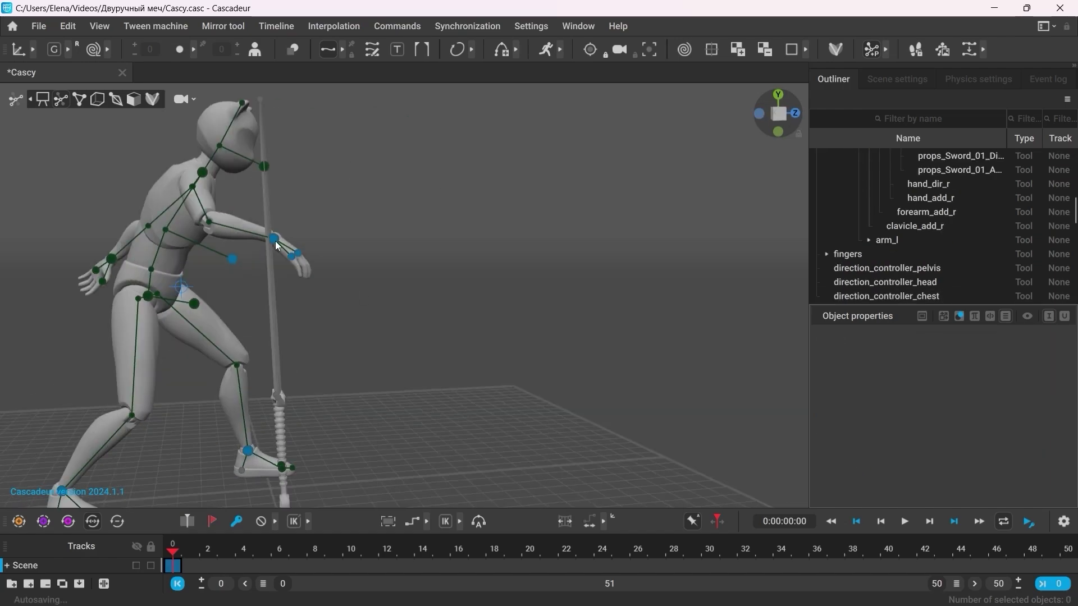
Pose the right hand and the sword so that the hand grips the handle just below the crossguard.
{"action": "left_click", "coordinate": [307, 242]}
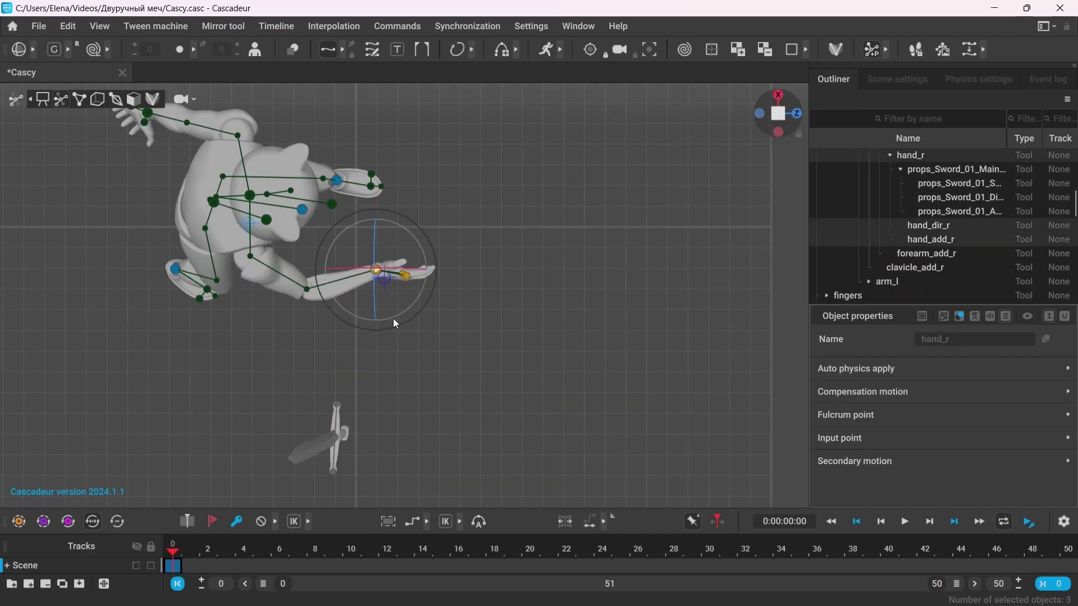
{"action": "left_click", "coordinate": [326, 440]}
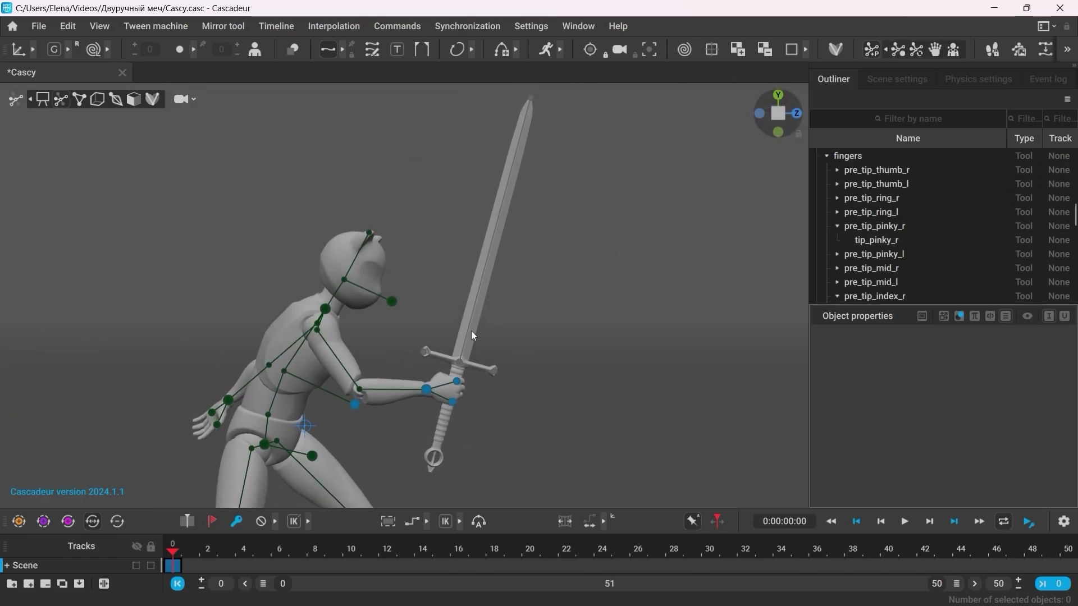
Select the right hand with its child sword controllers, move and rotate them together with the pivot at a crossguard end, and deselect.
{"action": "double_click", "coordinate": [432, 402]}
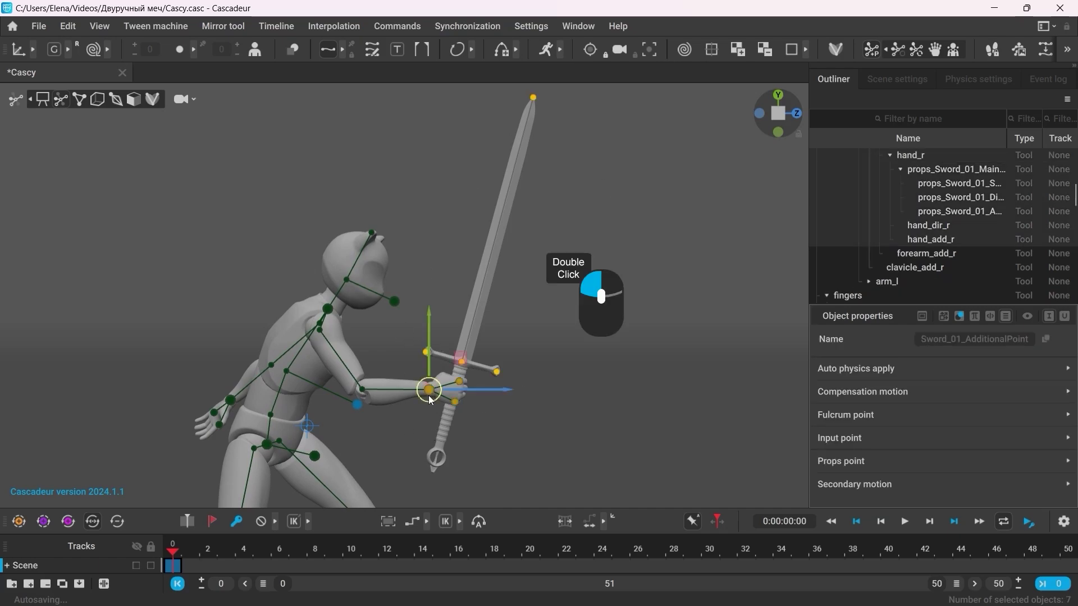
{"action": "mouse_move", "coordinate": [444, 382]}
{"action": "left_mouse_down"}
{"action": "mouse_move", "coordinate": [332, 403]}
{"action": "mouse_move", "coordinate": [440, 386]}
{"action": "mouse_move", "coordinate": [401, 372]}
{"action": "mouse_move", "coordinate": [467, 421]}
{"action": "mouse_move", "coordinate": [373, 315]}
{"action": "mouse_move", "coordinate": [449, 366]}
{"action": "mouse_move", "coordinate": [436, 386]}
{"action": "left_mouse_up"}
{"action": "key", "text": "e"}
{"action": "left_click_drag", "start_coordinate": [521, 108], "coordinate": [498, 150]}
{"action": "right_click_drag", "start_coordinate": [484, 380], "coordinate": [433, 373]}
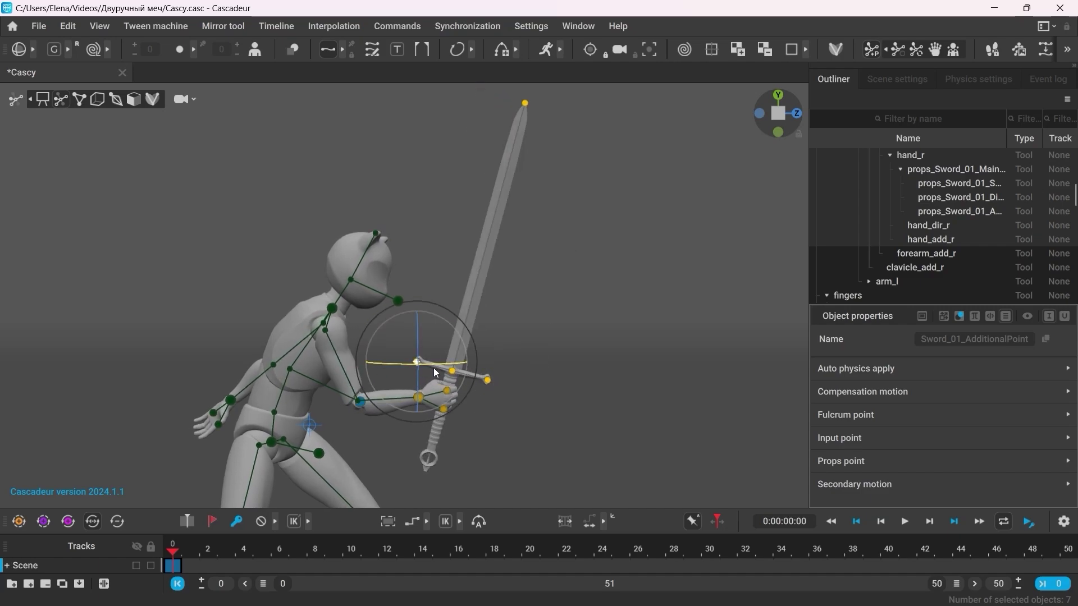
{"action": "left_click", "coordinate": [516, 383]}
Select only the three right-hand controllers, put the pivot at the crossguard centre, and slide the hand down the handle along local axes.
{"action": "scroll", "coordinate": [399, 369], "scroll_direction": "up", "scroll_amount": 5}
{"action": "left_click_drag", "start_coordinate": [399, 371], "coordinate": [463, 425]}
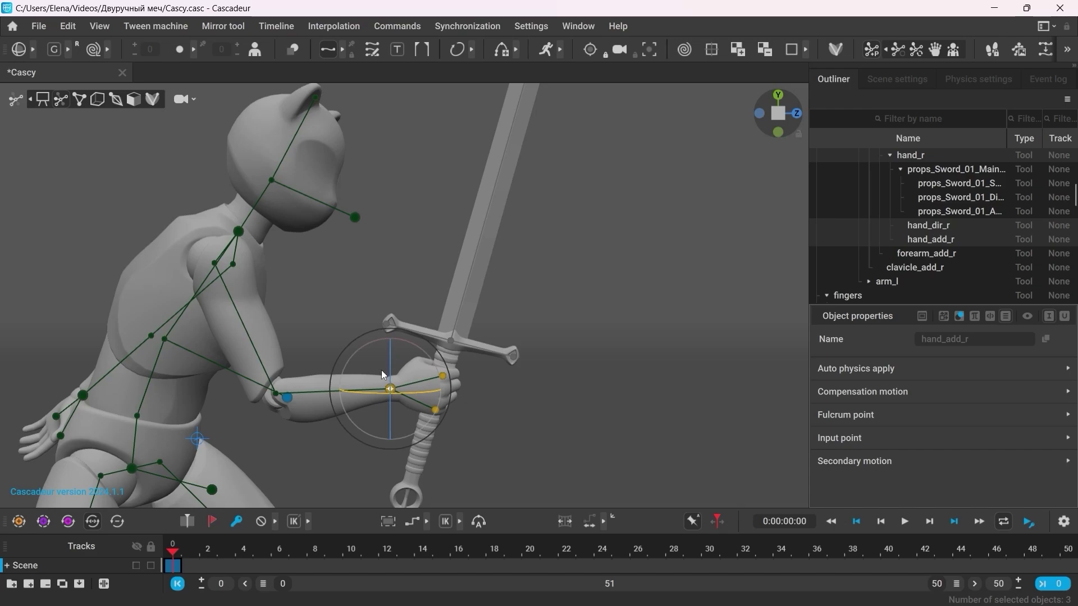
{"action": "right_click", "coordinate": [454, 340]}
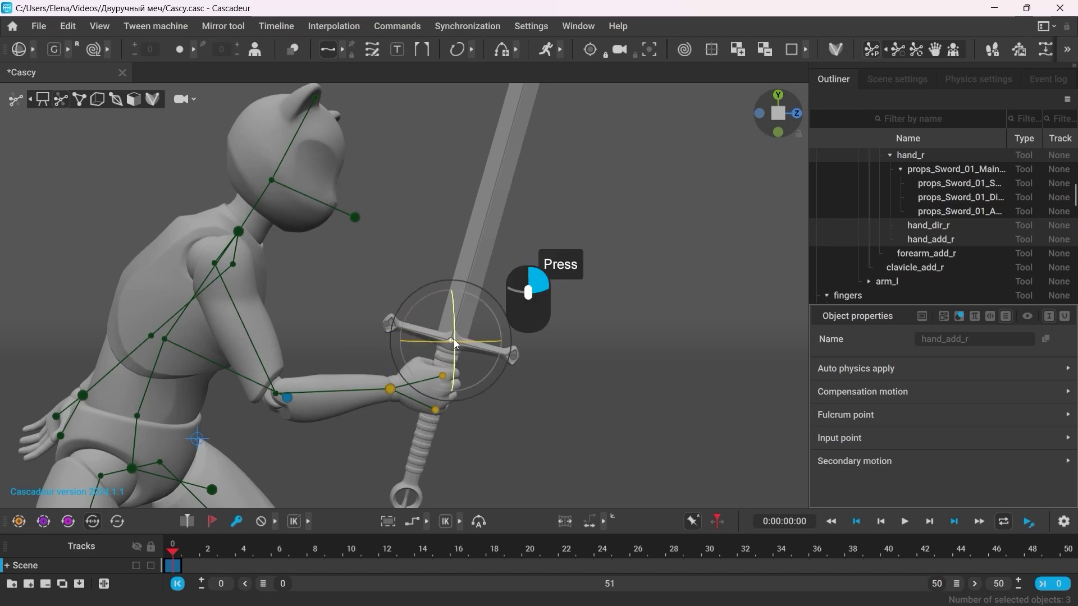
{"action": "left_click", "coordinate": [54, 52]}
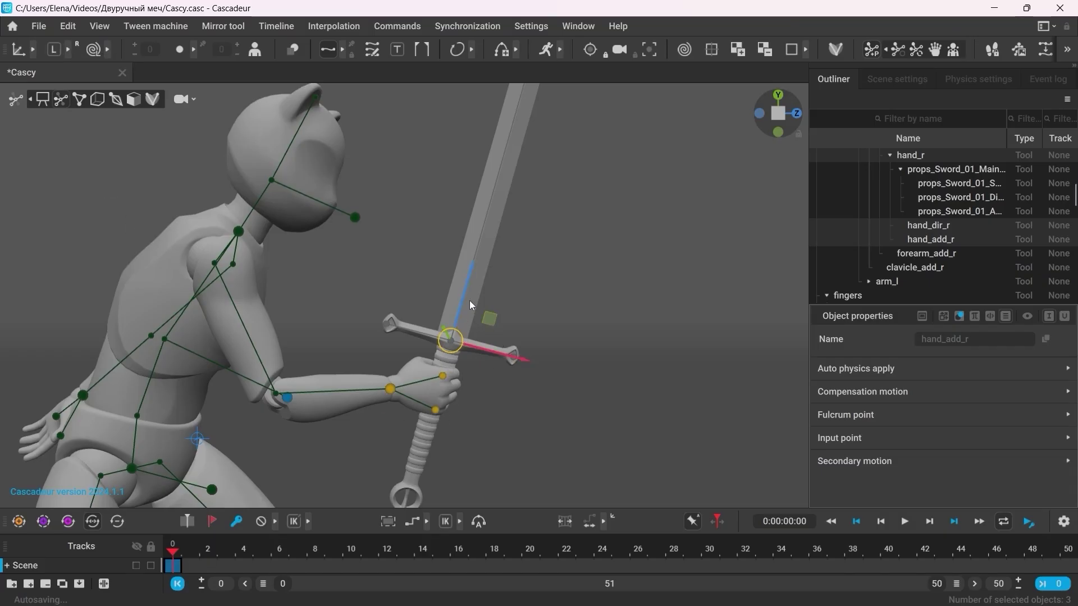
{"action": "mouse_move", "coordinate": [469, 301]}
{"action": "left_mouse_down"}
{"action": "mouse_move", "coordinate": [452, 360]}
{"action": "mouse_move", "coordinate": [463, 298]}
{"action": "mouse_move", "coordinate": [463, 311]}
{"action": "left_mouse_up"}
Rotate the right hand around the sword's handle and slide it back up toward the crossguard.
{"action": "key", "text": "e"}
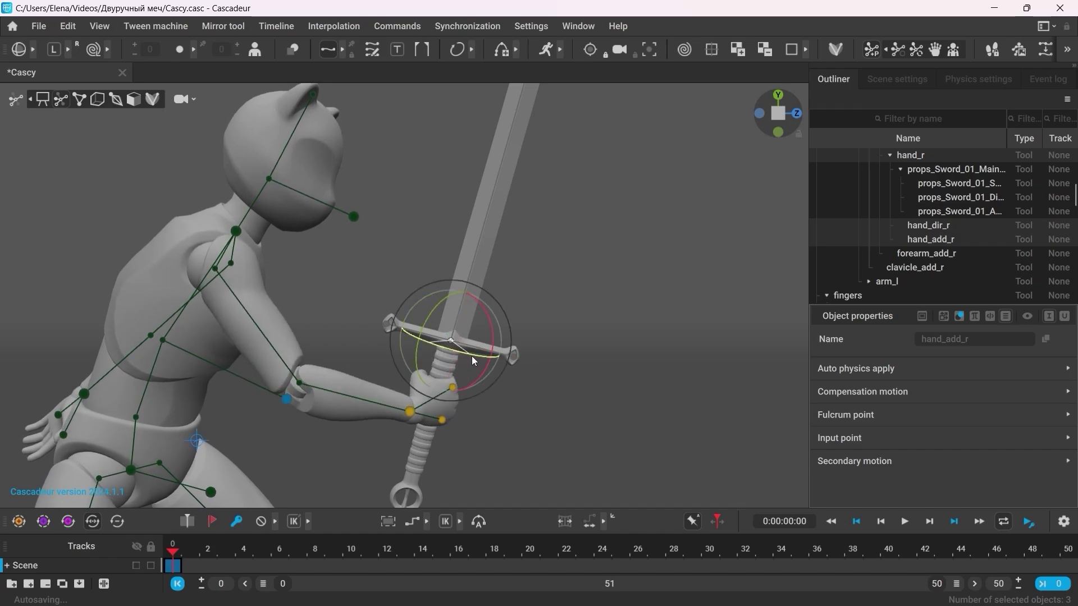
{"action": "left_click_drag", "start_coordinate": [472, 357], "coordinate": [416, 351]}
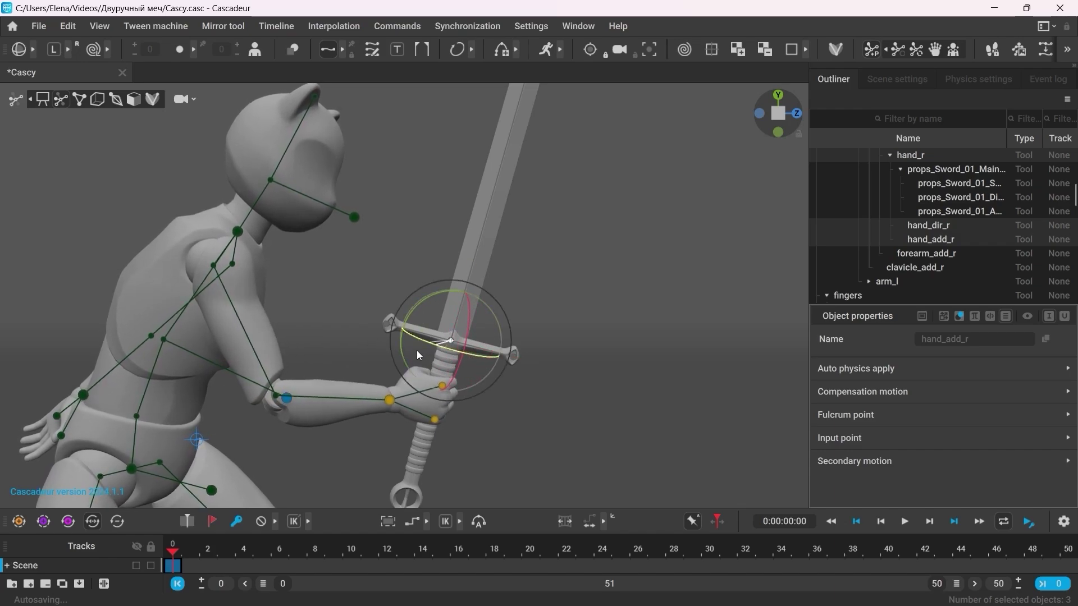
{"action": "key", "text": "w"}
{"action": "left_click_drag", "start_coordinate": [458, 314], "coordinate": [460, 302]}
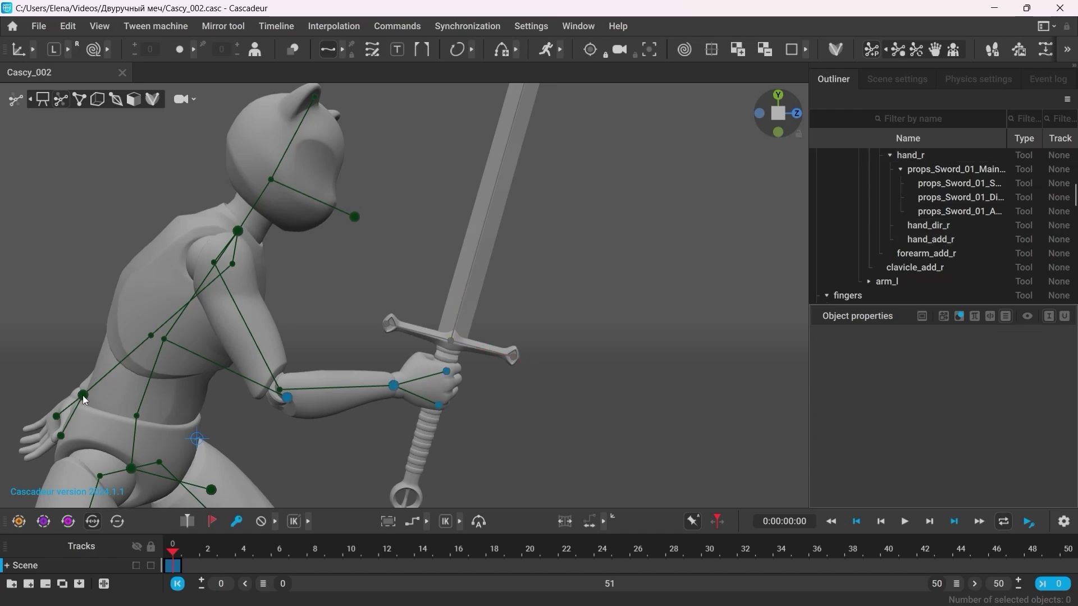
Move and rotate the left hand so that it grips the sword's handle below the right hand.
{"action": "right_click_drag", "start_coordinate": [516, 400], "coordinate": [473, 386]}
{"action": "key", "text": "e"}
{"action": "mouse_move", "coordinate": [472, 386]}
{"action": "left_mouse_down"}
{"action": "mouse_move", "coordinate": [522, 392]}
{"action": "mouse_move", "coordinate": [473, 393]}
{"action": "left_mouse_up"}
{"action": "key", "text": "w"}
{"action": "key", "text": "e"}
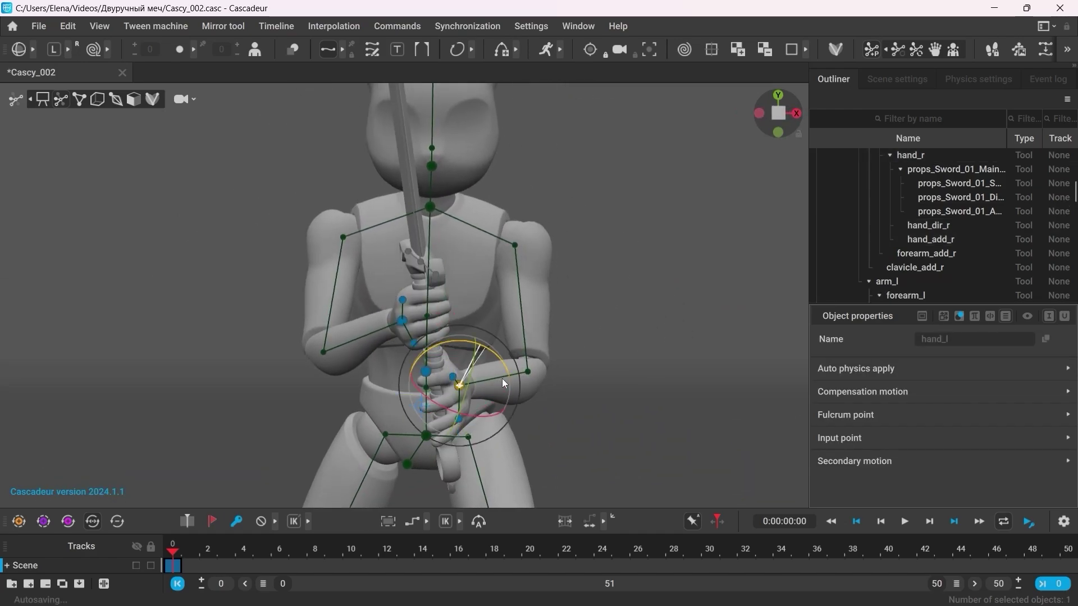
Show the finger controllers, adjust the left index finger's position on the handle, and hide the finger controllers again.
{"action": "left_click_drag", "start_coordinate": [343, 405], "coordinate": [427, 438], "text": "alt"}
{"action": "scroll", "coordinate": [337, 414], "scroll_direction": "up", "scroll_amount": 3}
{"action": "left_click", "coordinate": [934, 50]}
{"action": "left_click", "coordinate": [540, 362]}
{"action": "key", "text": "w"}
{"action": "left_click_drag", "start_coordinate": [541, 362], "coordinate": [426, 370]}
{"action": "left_click", "coordinate": [566, 380]}
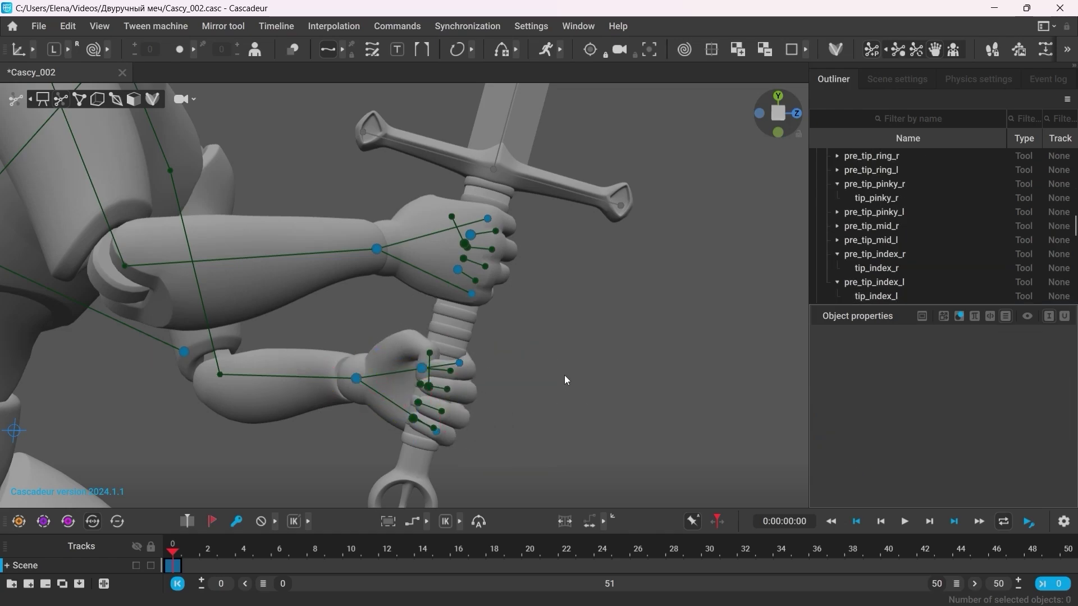
{"action": "left_click", "coordinate": [935, 50]}
{"action": "right_click_drag", "start_coordinate": [577, 416], "coordinate": [531, 318]}
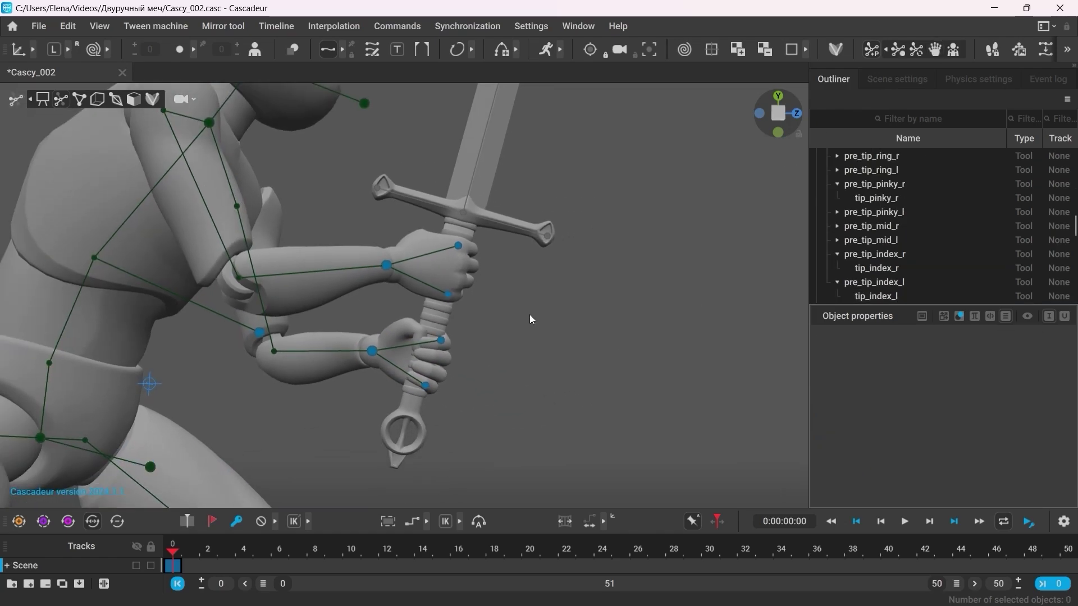
Select both hands together with the sword's controllers, move them as one, and rotate them with the pivot at the blade tip.
{"action": "double_click", "coordinate": [387, 269]}
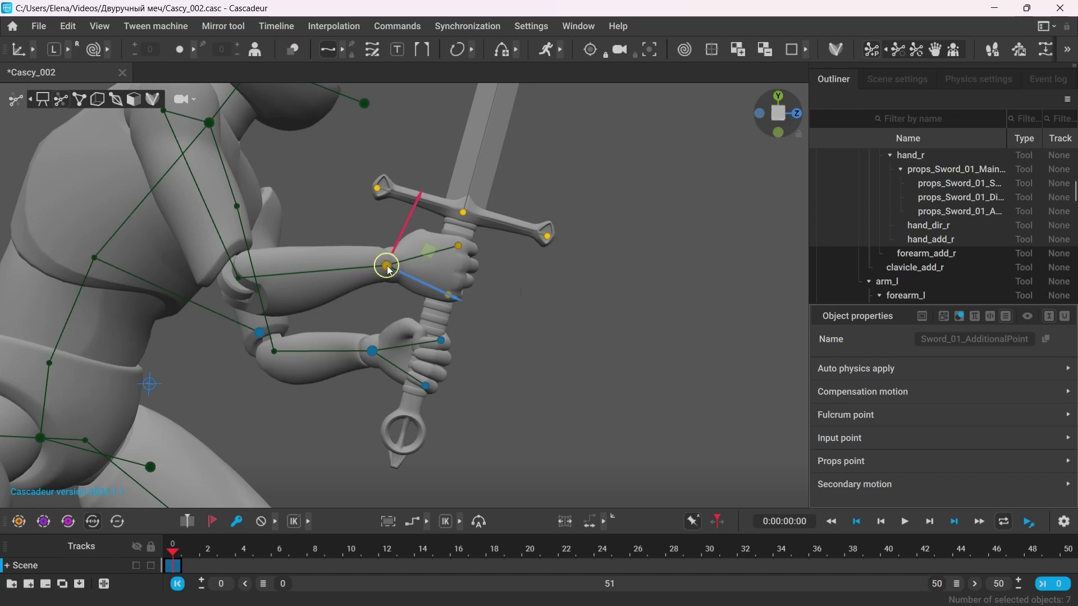
{"action": "key", "text": "shift"}
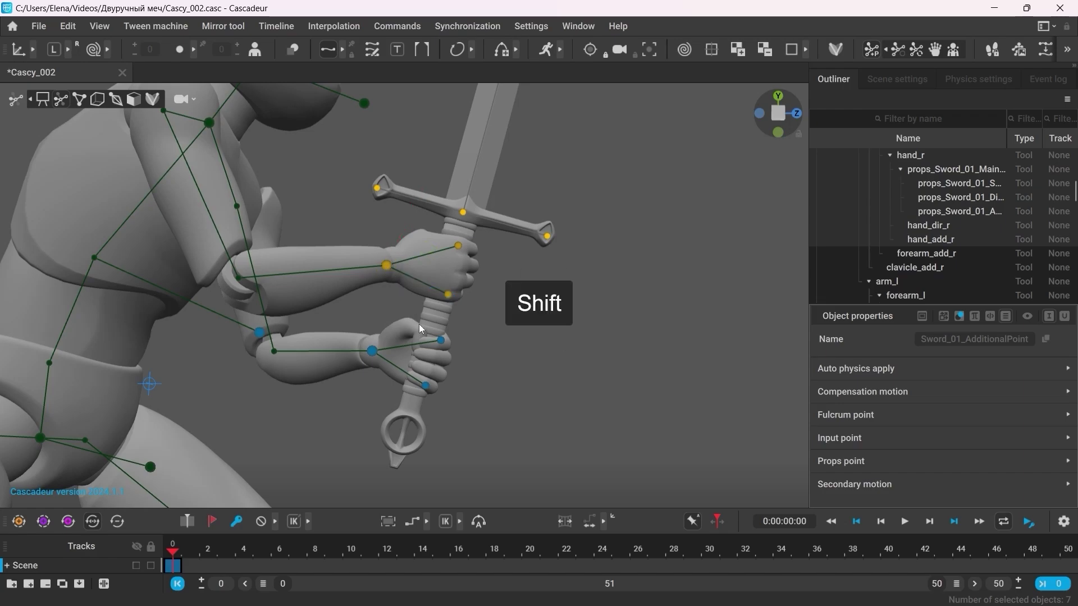
{"action": "double_click", "coordinate": [373, 352], "text": "shift"}
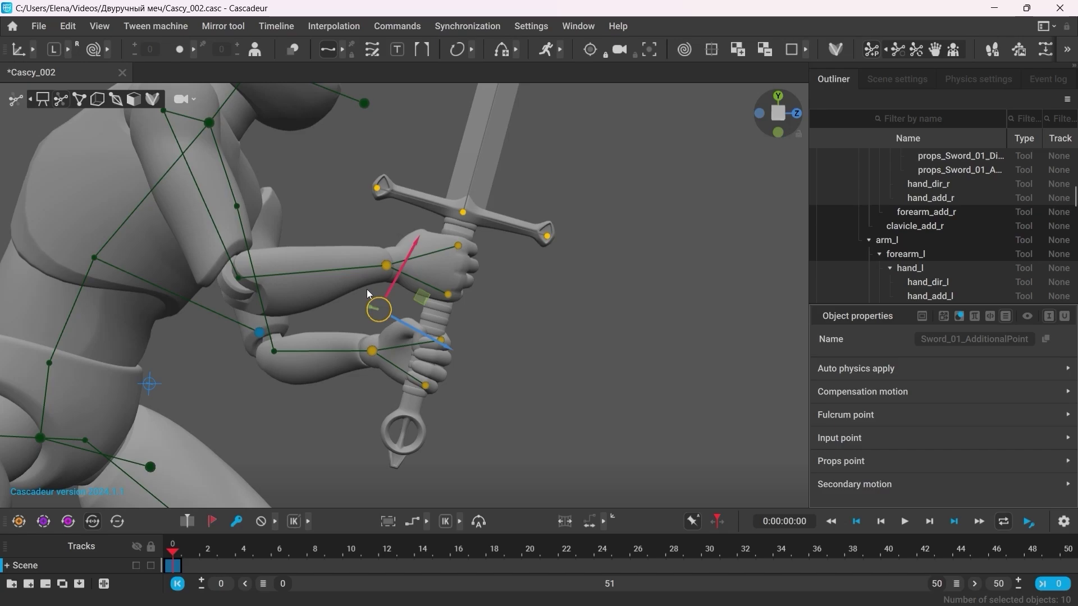
{"action": "left_click_drag", "start_coordinate": [380, 310], "coordinate": [447, 388]}
{"action": "scroll", "coordinate": [427, 343], "scroll_direction": "down", "scroll_amount": 3}
{"action": "left_click_drag", "start_coordinate": [456, 339], "coordinate": [474, 346]}
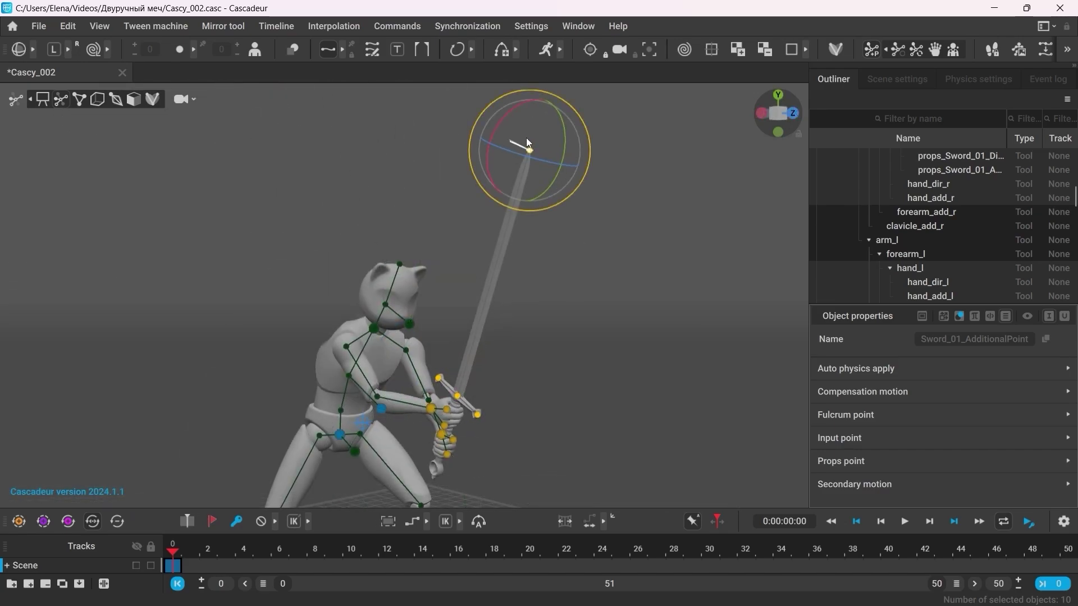
{"action": "mouse_move", "coordinate": [527, 137]}
{"action": "left_mouse_down"}
{"action": "mouse_move", "coordinate": [513, 162]}
{"action": "mouse_move", "coordinate": [534, 155]}
{"action": "left_mouse_up"}
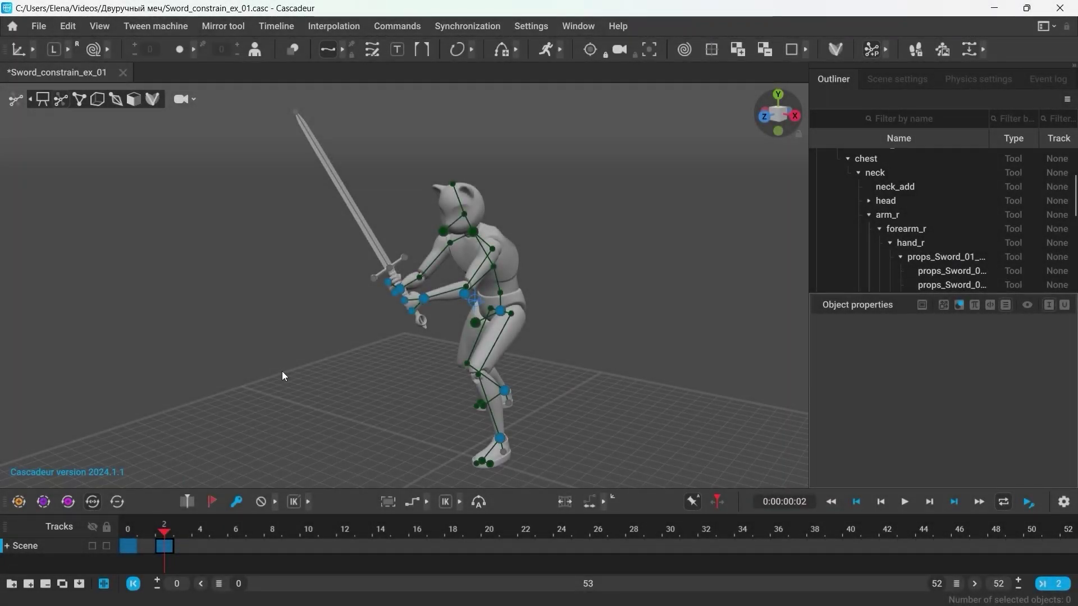
In the Sword_constrain_ex_01 scene, try shifting the sword's direction point at the blade tip and undo the move.
{"action": "right_click_drag", "start_coordinate": [291, 114], "coordinate": [299, 280]}
{"action": "left_click_drag", "start_coordinate": [298, 281], "coordinate": [278, 269]}
{"action": "right_click_drag", "start_coordinate": [331, 357], "coordinate": [312, 261]}
{"action": "left_click_drag", "start_coordinate": [299, 132], "coordinate": [319, 167]}
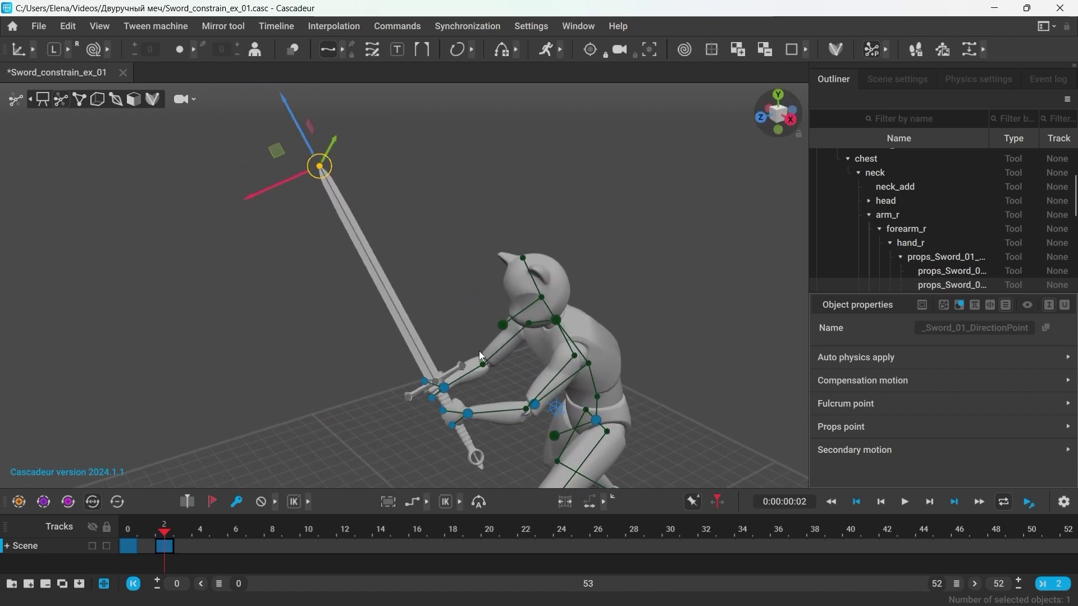
{"action": "key", "text": "ctrl+z"}
{"action": "key", "text": "ctrl+z"}
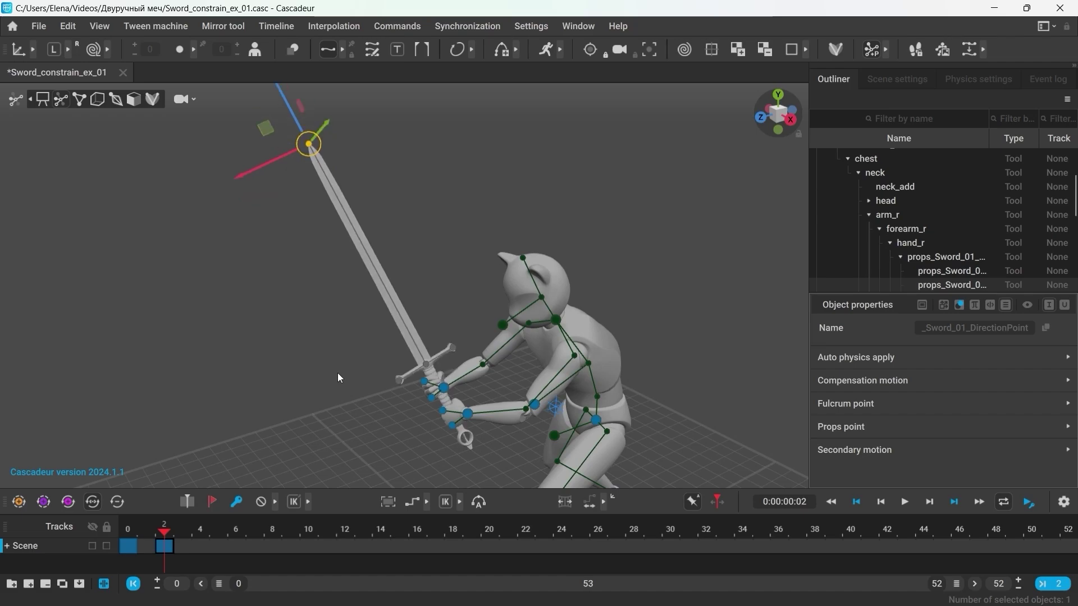
On frame 2, fix the sword's main point at the guard and swing the blade by moving the direction point at its tip.
{"action": "left_click", "coordinate": [338, 372]}
{"action": "left_click", "coordinate": [428, 366]}
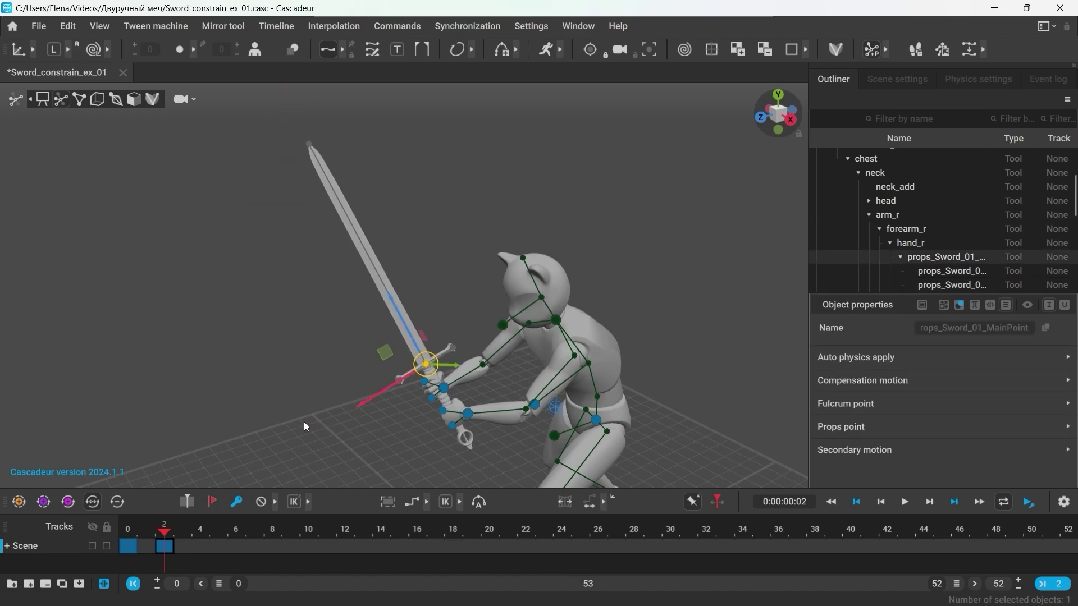
{"action": "key", "text": "r"}
{"action": "left_click", "coordinate": [265, 341]}
{"action": "left_click", "coordinate": [309, 144]}
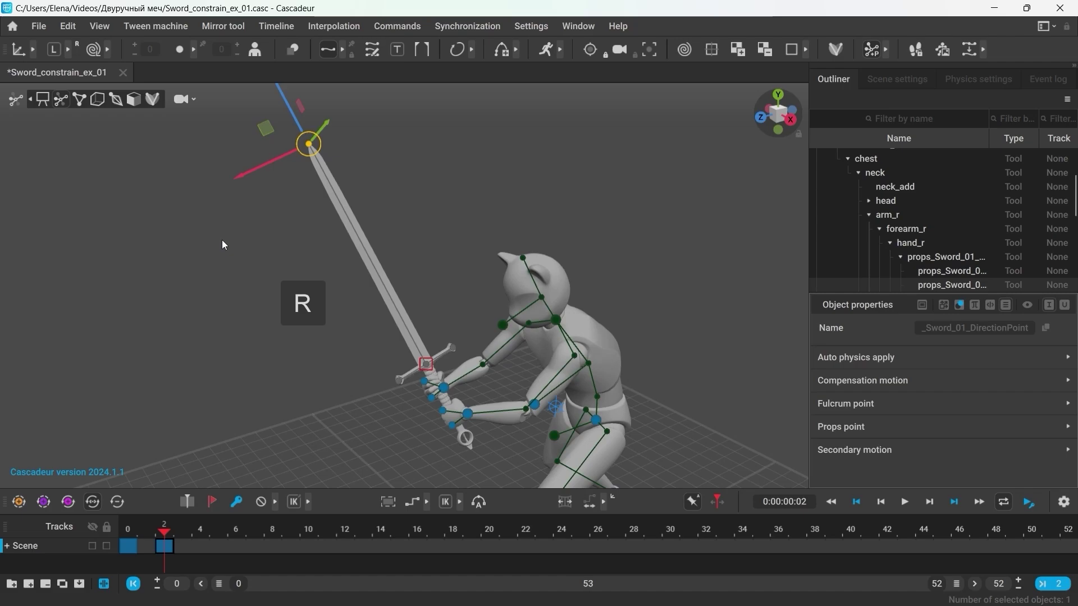
{"action": "left_click_drag", "start_coordinate": [221, 240], "coordinate": [291, 259], "text": "alt"}
{"action": "left_click_drag", "start_coordinate": [352, 173], "coordinate": [451, 140]}
{"action": "left_click", "coordinate": [356, 227]}
On frame 0, select both hands' controllers with the pivot at the sword's main point and enable Relative to pivot mode.
{"action": "left_click_drag", "start_coordinate": [348, 304], "coordinate": [268, 313], "text": "alt"}
{"action": "scroll", "coordinate": [360, 421], "scroll_direction": "up", "scroll_amount": 5}
{"action": "scroll", "coordinate": [496, 393], "scroll_direction": "up", "scroll_amount": 2}
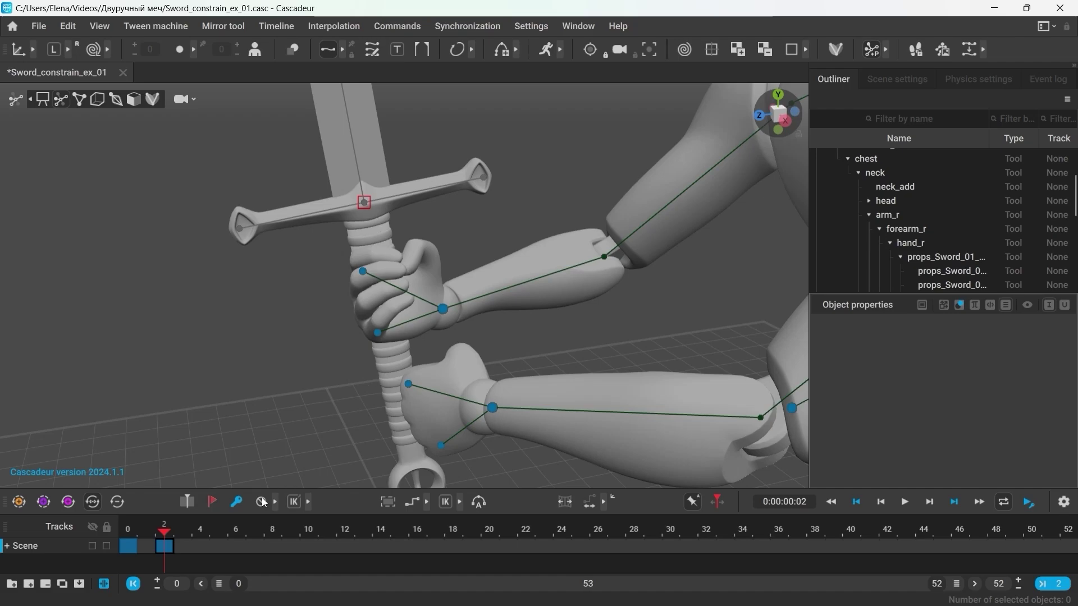
{"action": "left_click", "coordinate": [131, 547]}
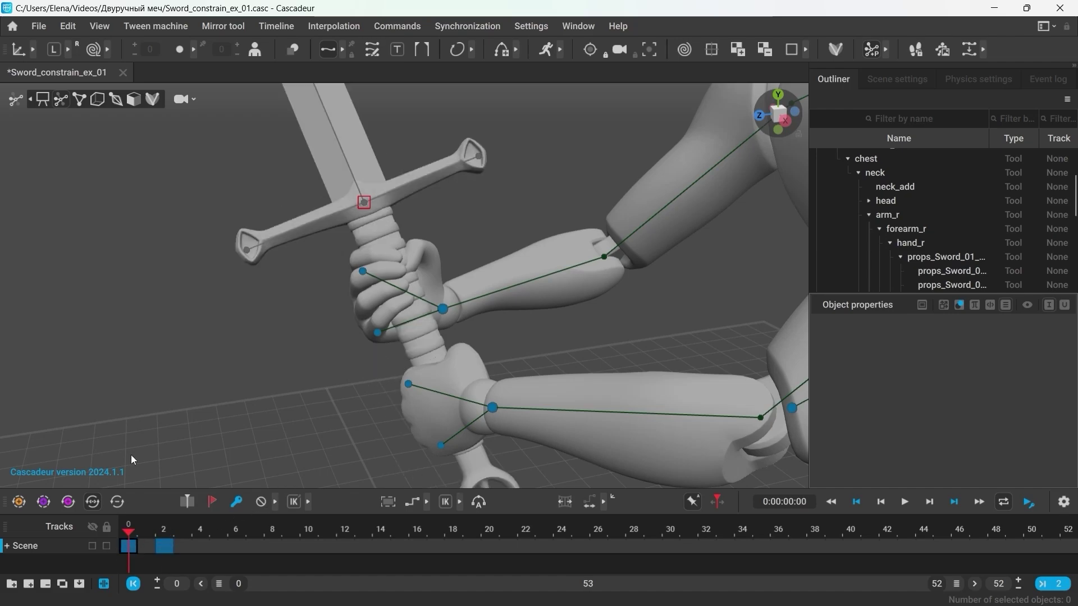
{"action": "left_click_drag", "start_coordinate": [355, 265], "coordinate": [452, 338]}
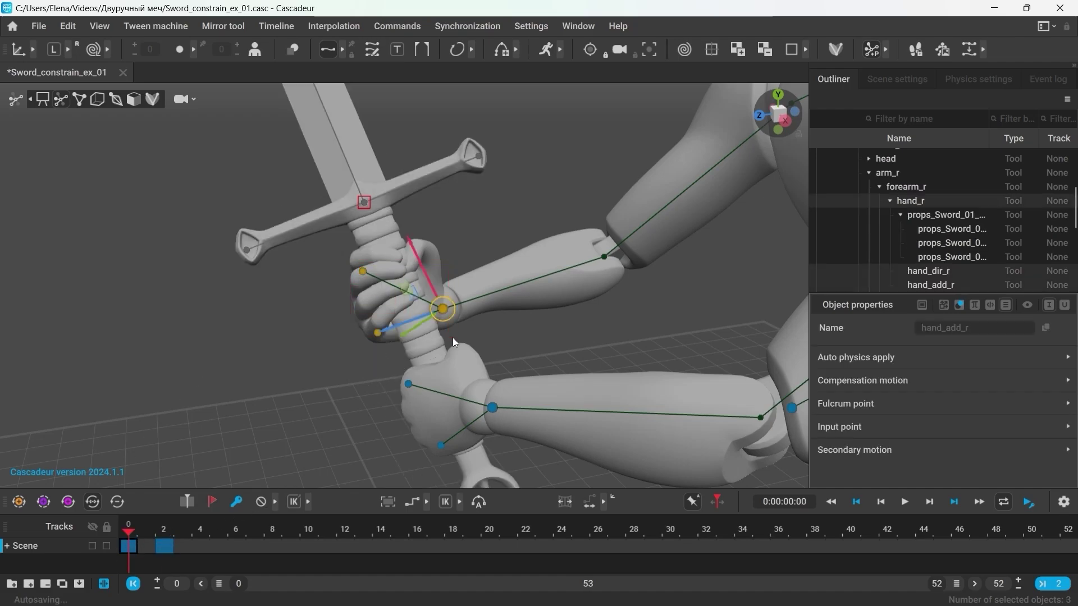
{"action": "left_click_drag", "start_coordinate": [380, 372], "coordinate": [496, 462]}
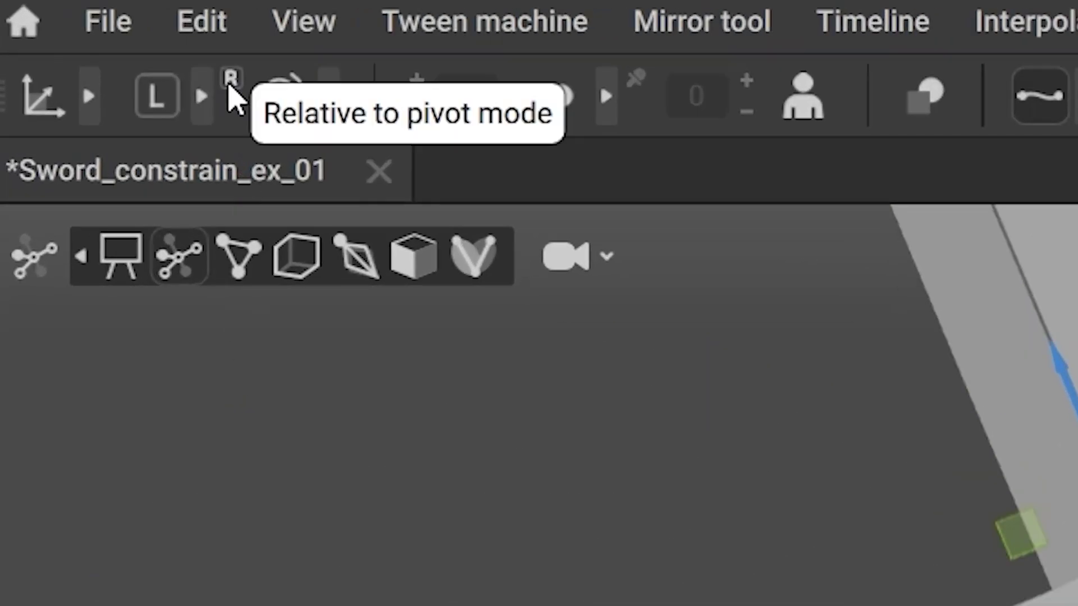
{"action": "left_click", "coordinate": [230, 84]}
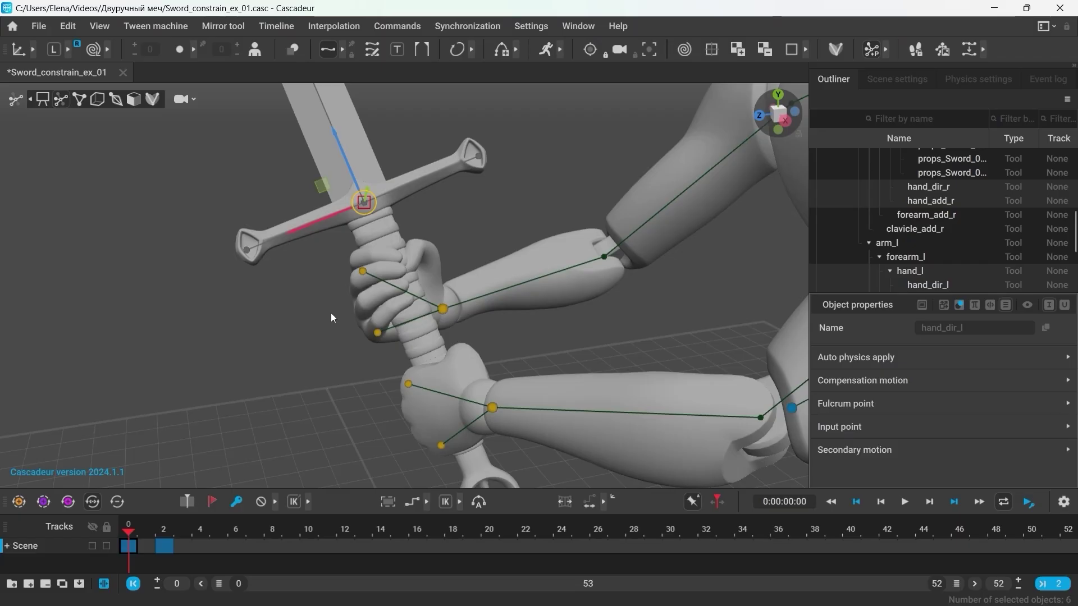
Copy both hands' pose from frame 0 and paste it at frame 2 relative to the sword.
{"action": "key", "text": "ctrl+c"}
{"action": "left_click", "coordinate": [166, 531]}
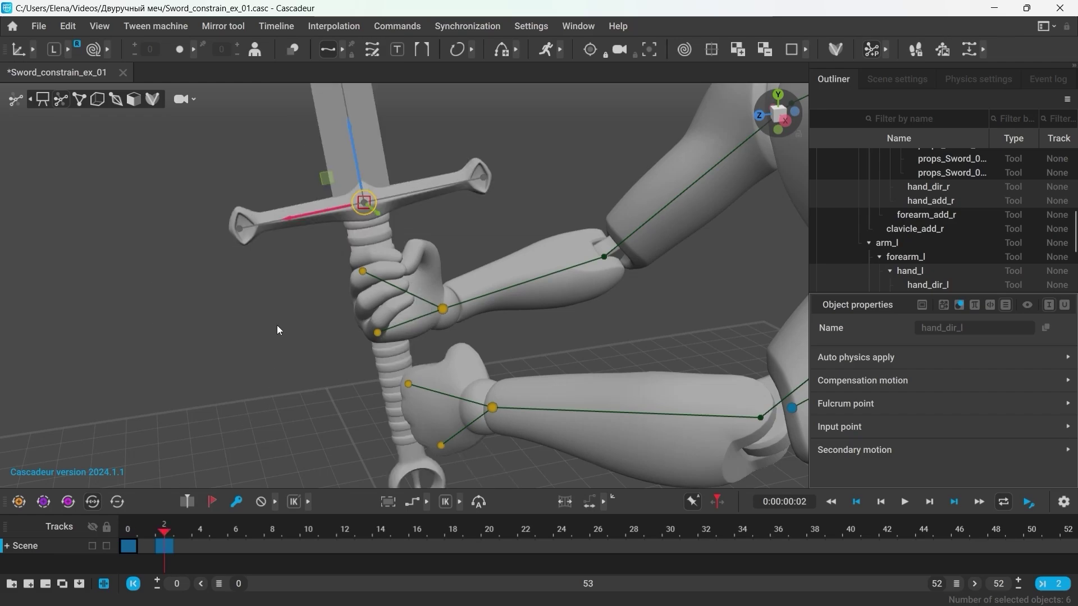
{"action": "key", "text": "ctrl+v"}
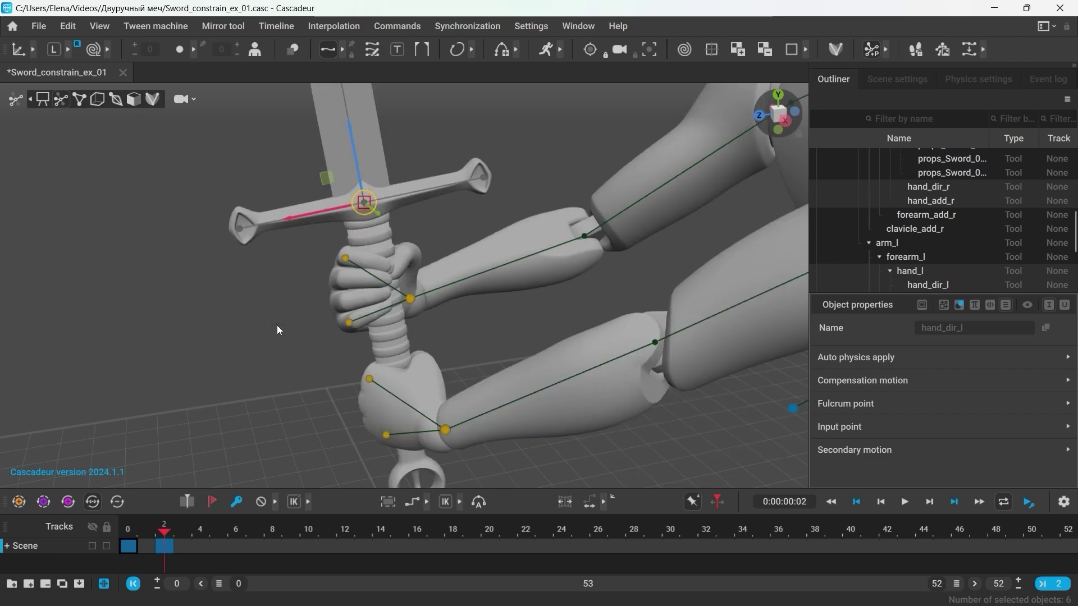
{"action": "left_click", "coordinate": [278, 325]}
Move the pelvis slightly down and towards the sword on frame 2.
{"action": "right_click_drag", "start_coordinate": [584, 379], "coordinate": [241, 316], "text": "alt"}
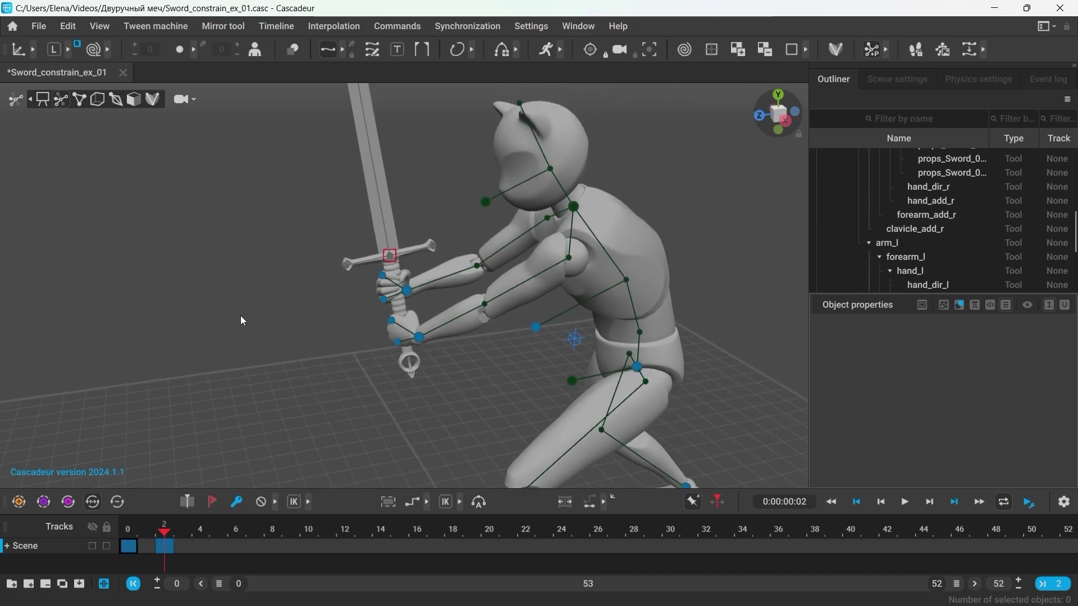
{"action": "left_click_drag", "start_coordinate": [643, 369], "coordinate": [532, 429]}
{"action": "left_click", "coordinate": [355, 432]}
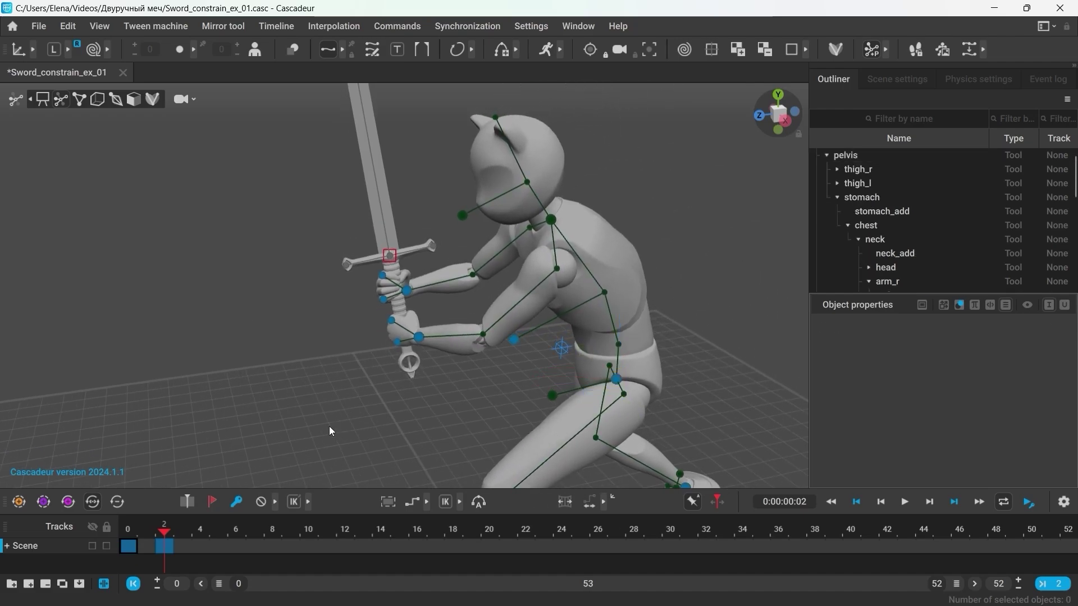
Select both hands' and the sword's controllers and add a Control Picker button for them named Weapon+hands.
{"action": "right_click_drag", "start_coordinate": [311, 406], "coordinate": [582, 394]}
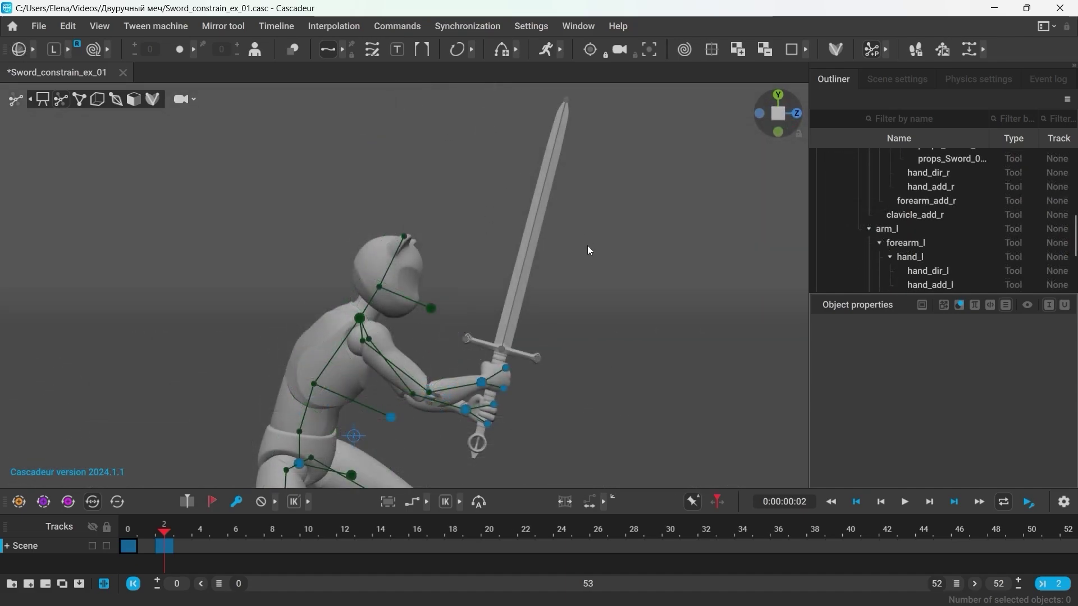
{"action": "left_click", "coordinate": [483, 386]}
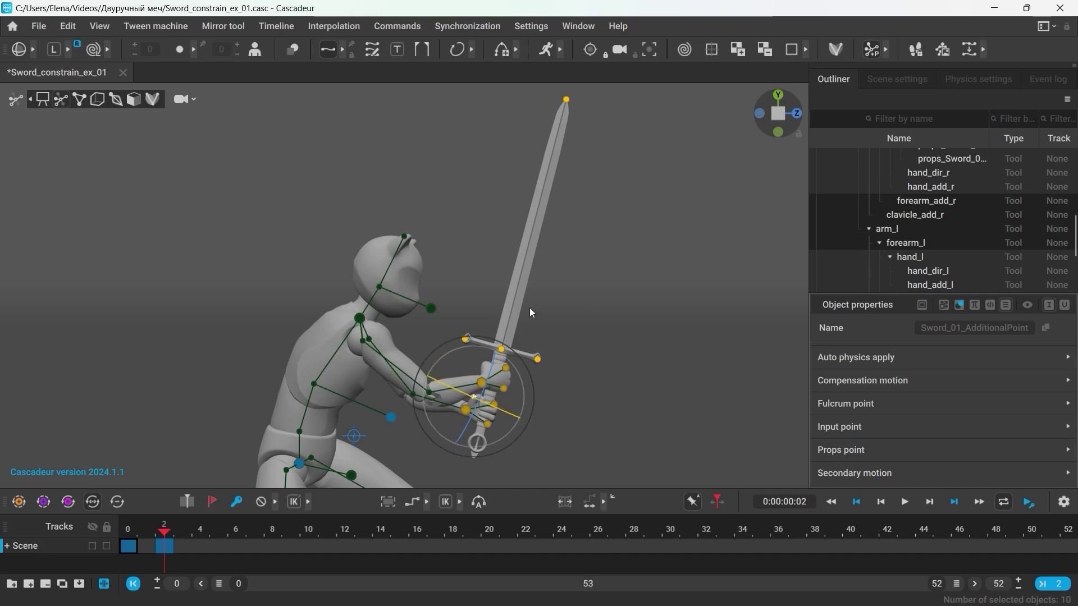
{"action": "left_click", "coordinate": [578, 28]}
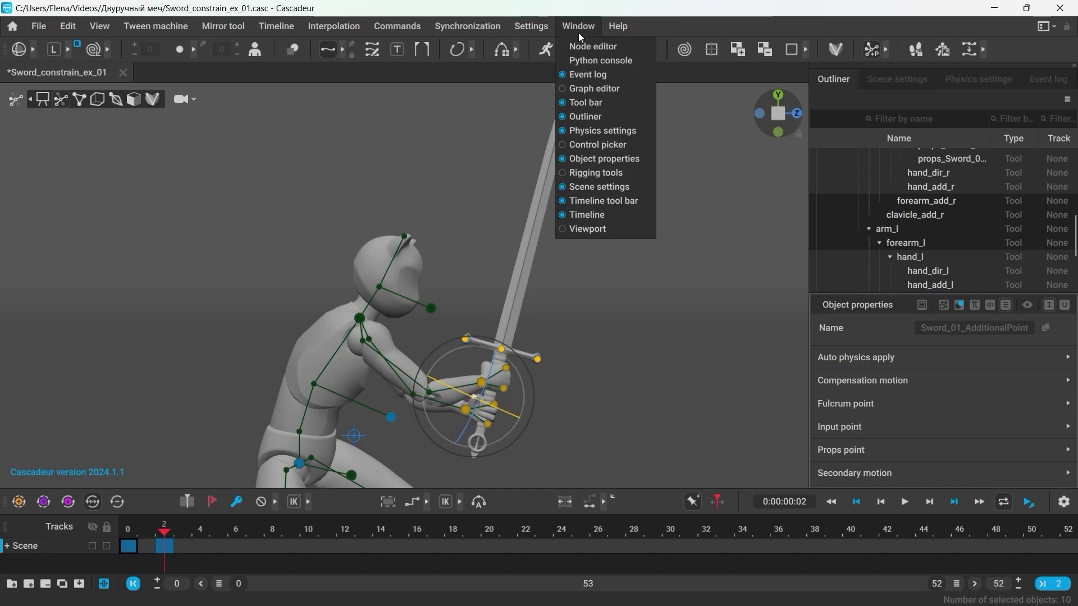
{"action": "left_click", "coordinate": [579, 144]}
{"action": "left_click_drag", "start_coordinate": [542, 158], "coordinate": [859, 104]}
{"action": "right_click", "coordinate": [817, 252]}
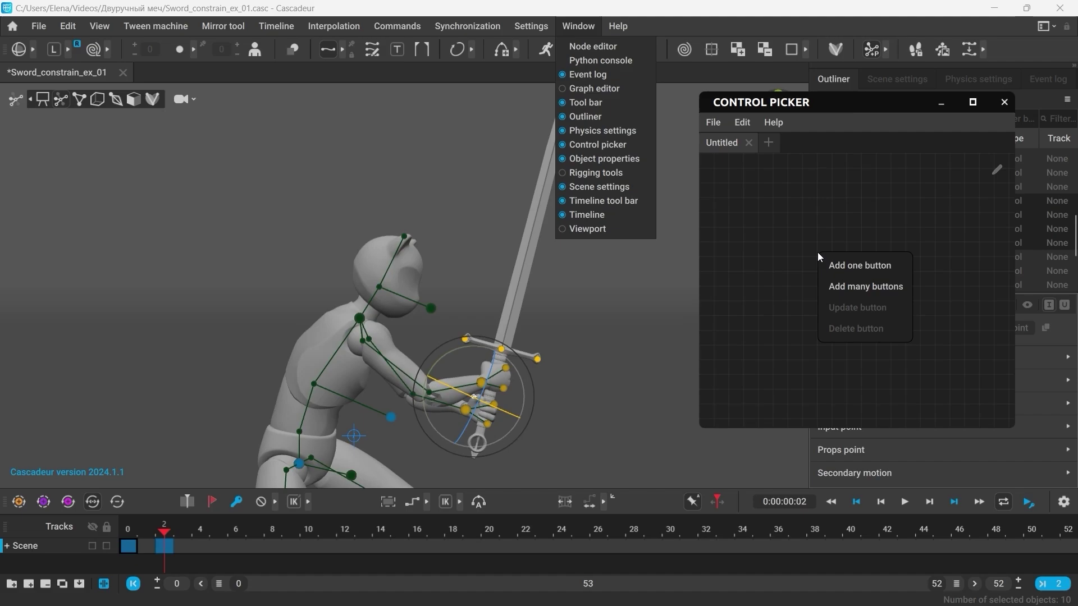
{"action": "left_click", "coordinate": [888, 261]}
{"action": "left_click_drag", "start_coordinate": [836, 333], "coordinate": [725, 333]}
{"action": "type", "text": "Weapon+hands"}
{"action": "key", "text": "Return"}
{"action": "left_click", "coordinate": [997, 169]}
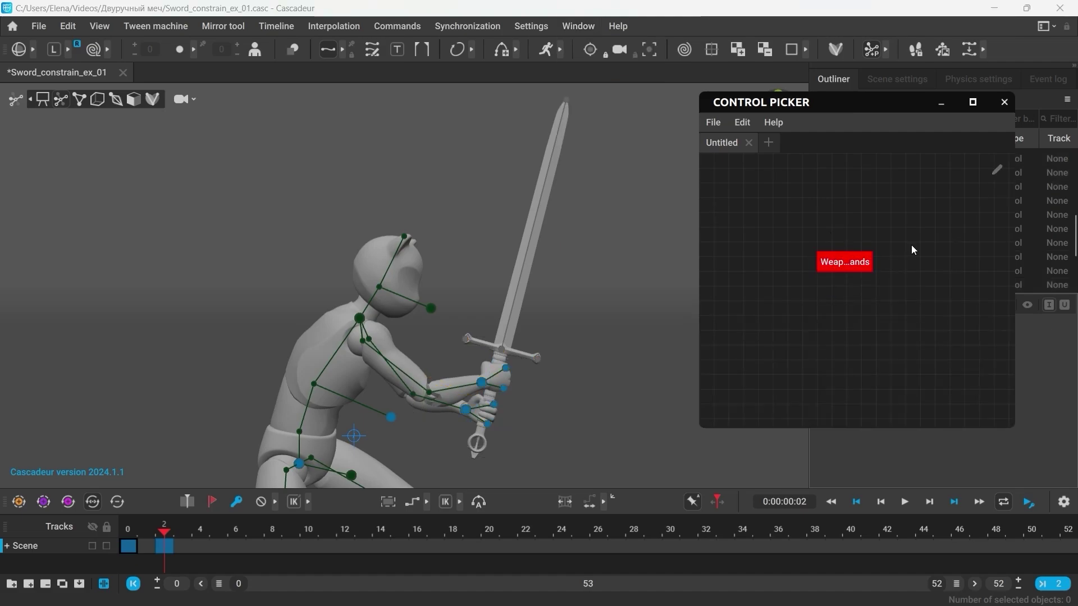
Test the Weapon+hands picker button by selecting its controllers, clear the selection, and close the Control Picker.
{"action": "left_click", "coordinate": [837, 265]}
{"action": "left_click", "coordinate": [843, 261]}
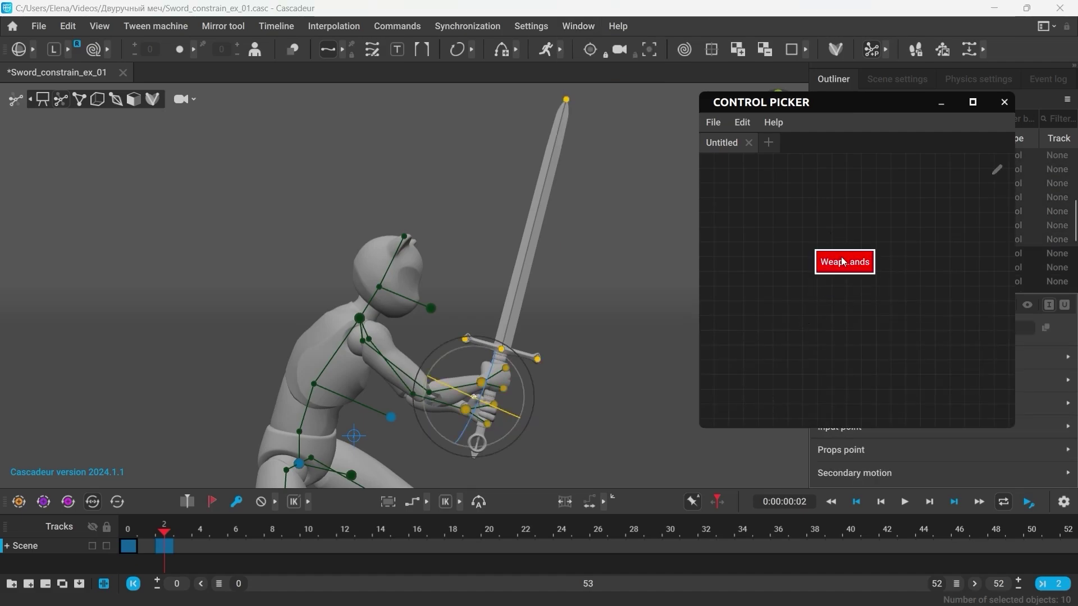
{"action": "left_click", "coordinate": [820, 300]}
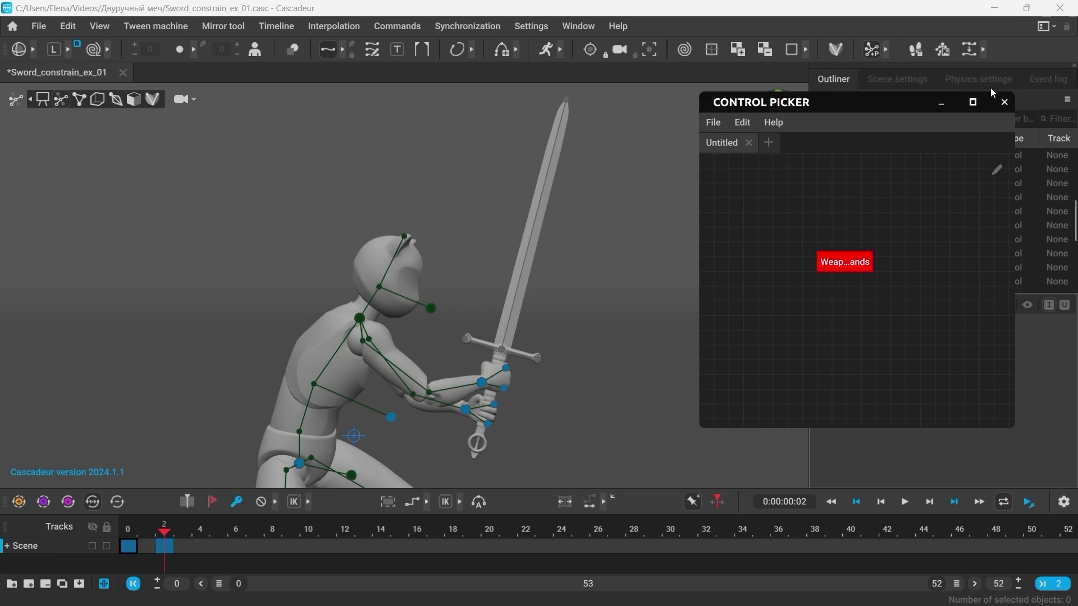
{"action": "left_click", "coordinate": [1003, 103]}
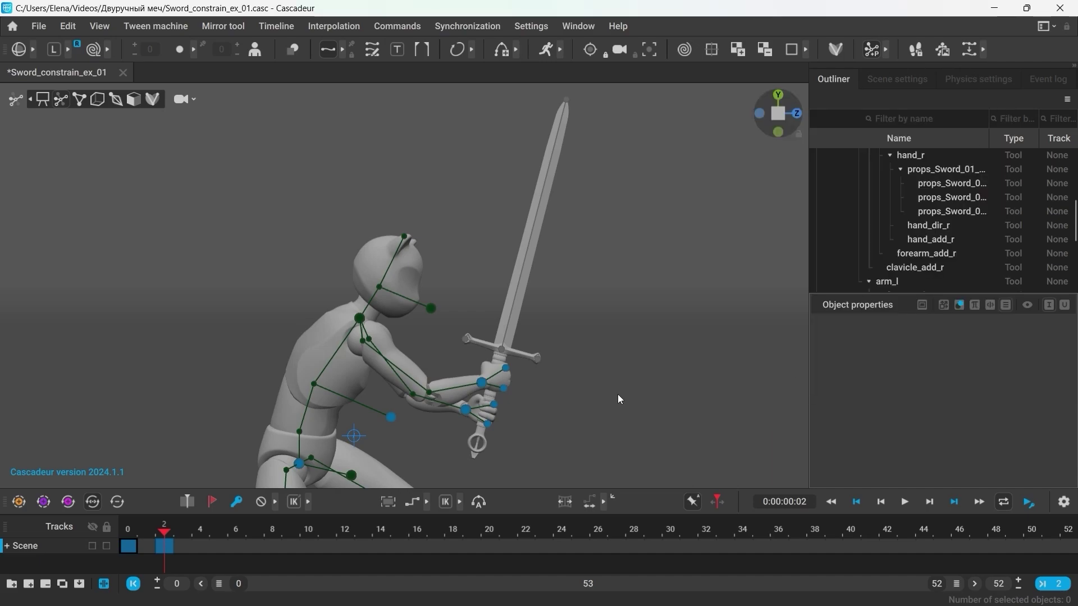
Select both hands' and the sword's controllers together and save them as selection group 1.
{"action": "left_click", "coordinate": [482, 384]}
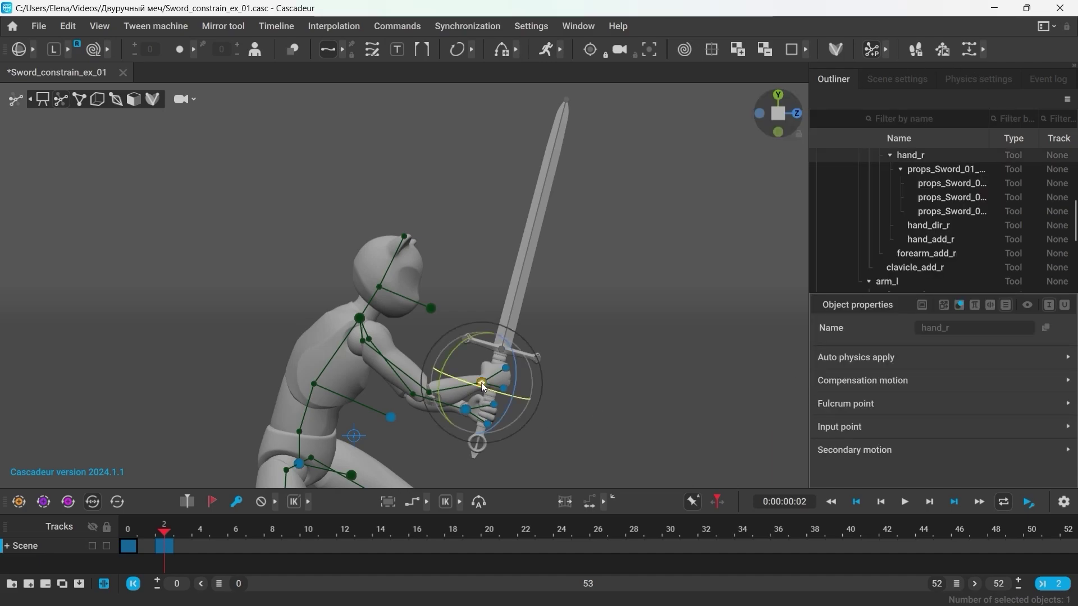
{"action": "left_click", "coordinate": [465, 408]}
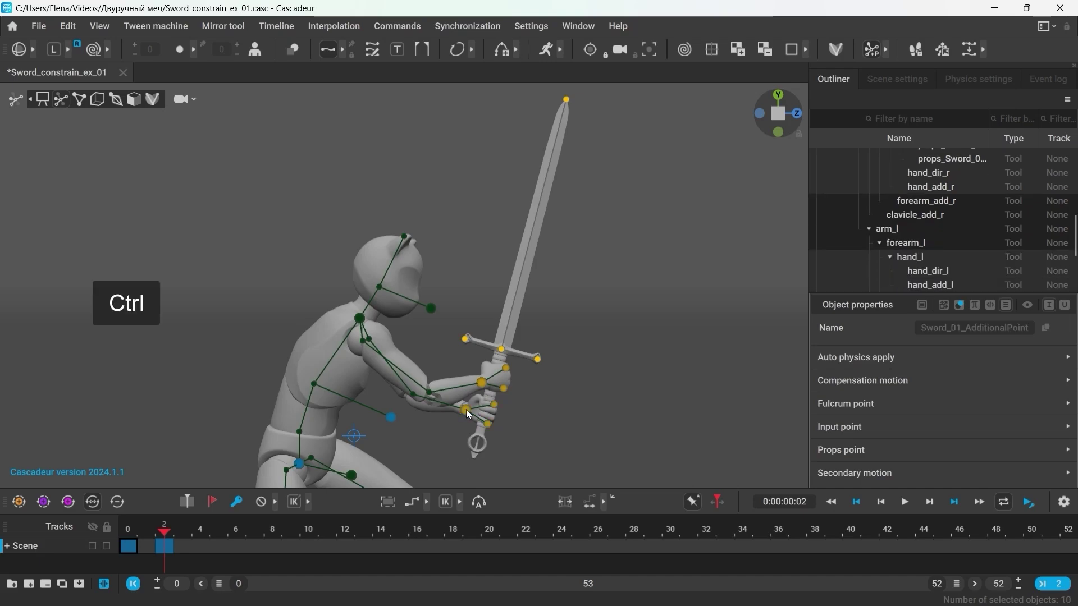
{"action": "key", "text": "ctrl+1"}
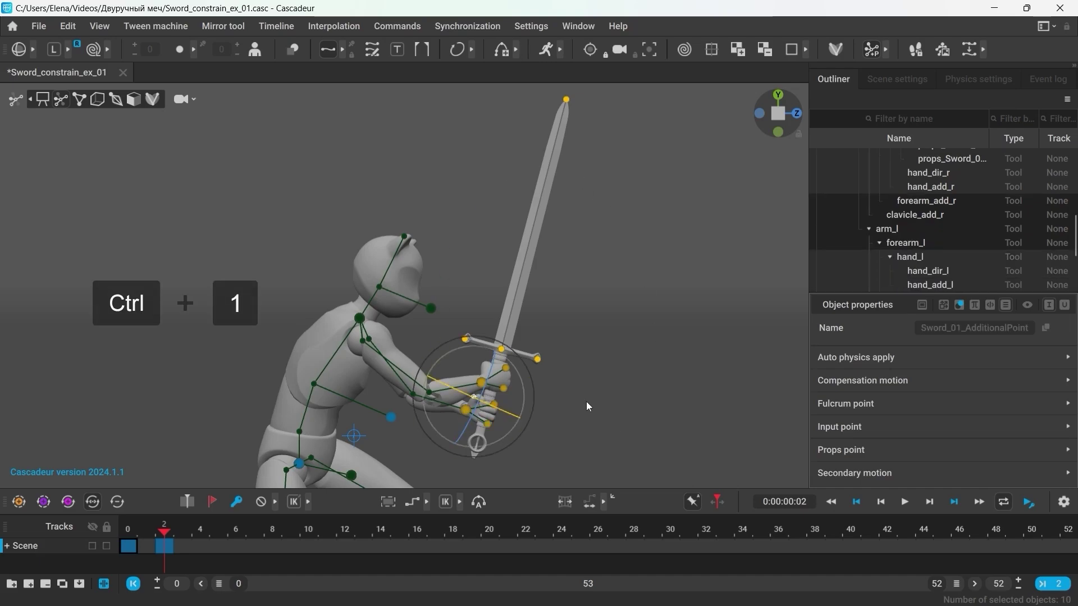
{"action": "left_click", "coordinate": [586, 402]}
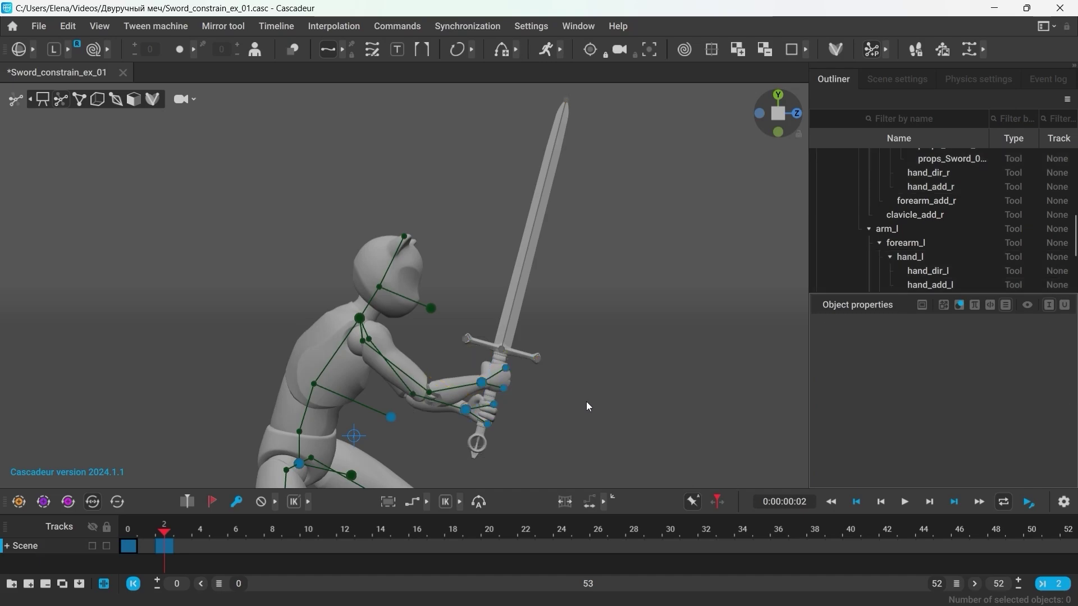
Recall selection group 1 twice to test it, clearing the selection each time.
{"action": "key", "text": "1"}
{"action": "left_click", "coordinate": [587, 402]}
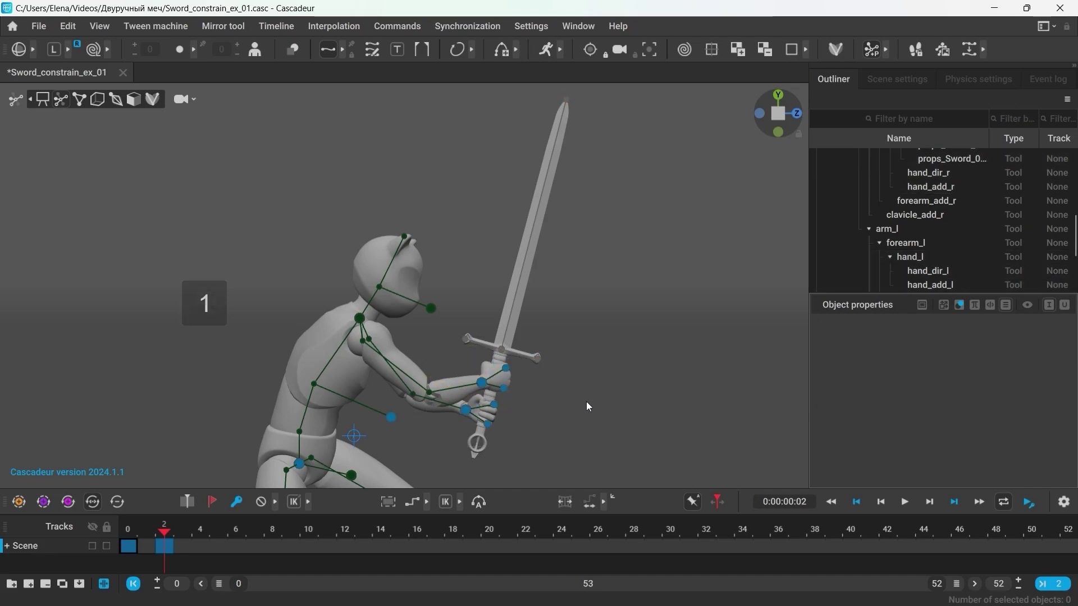
{"action": "key", "text": "1"}
{"action": "left_click", "coordinate": [587, 403]}
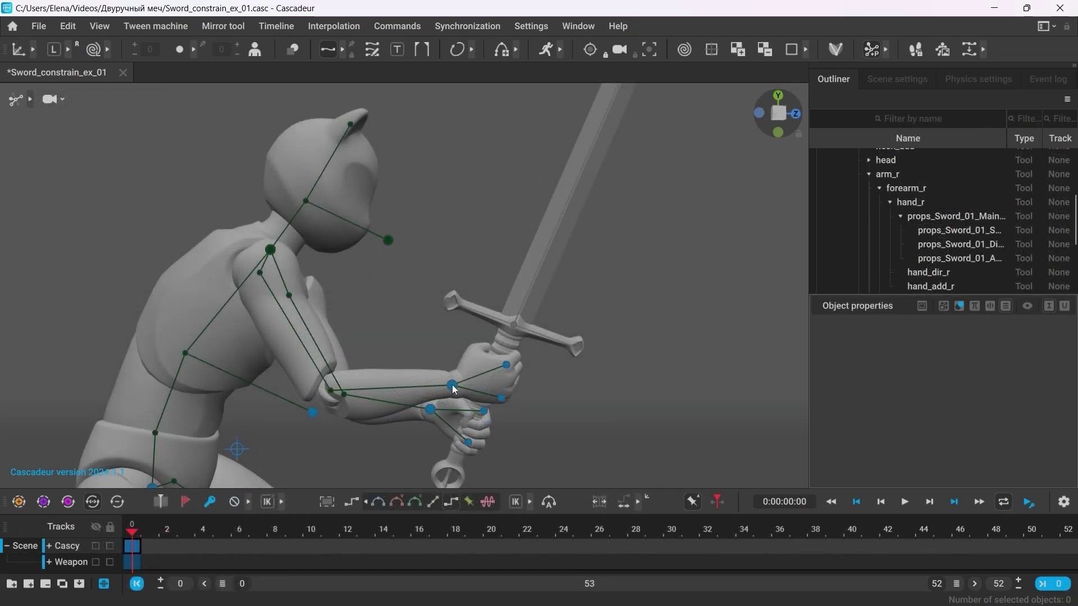
On frame 0 of the scene with Cascy and Weapon tracks, try moving the right hand up together with the sword's controllers.
{"action": "left_click", "coordinate": [453, 386]}
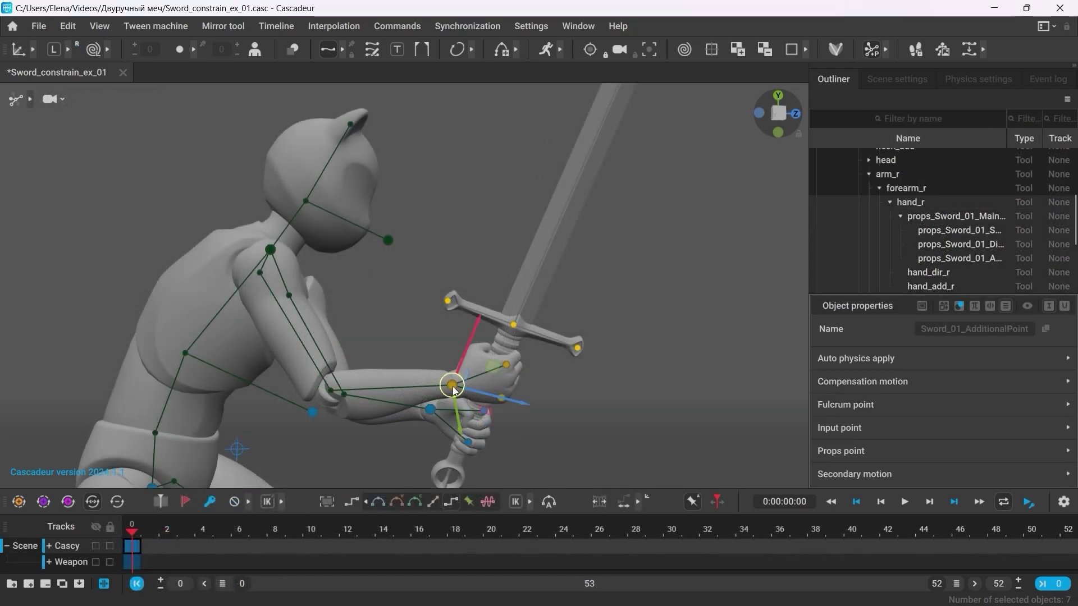
{"action": "left_click_drag", "start_coordinate": [454, 390], "coordinate": [465, 369]}
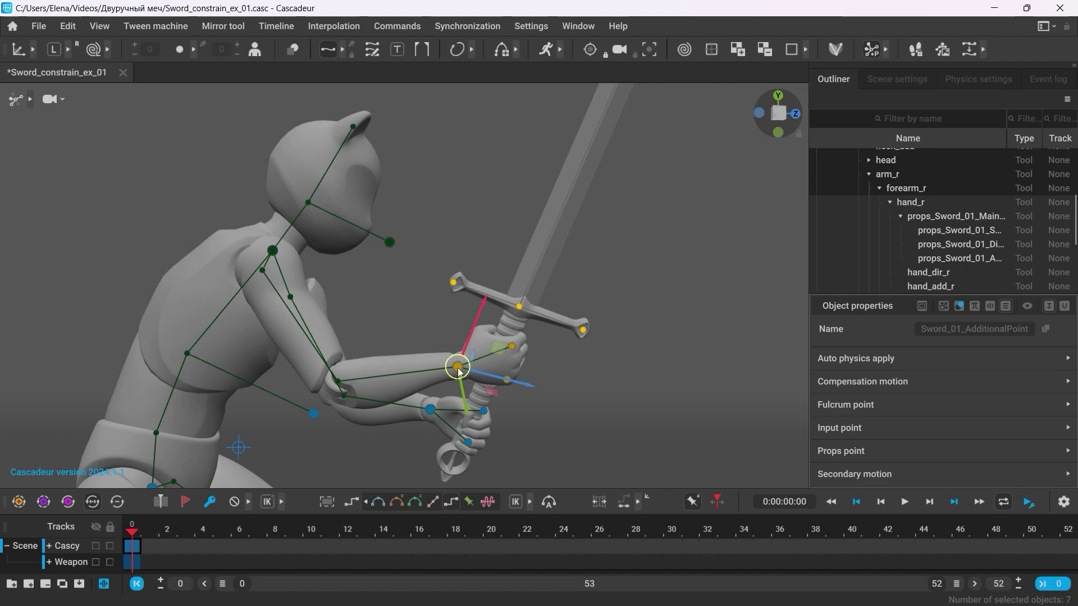
{"action": "left_click", "coordinate": [584, 389]}
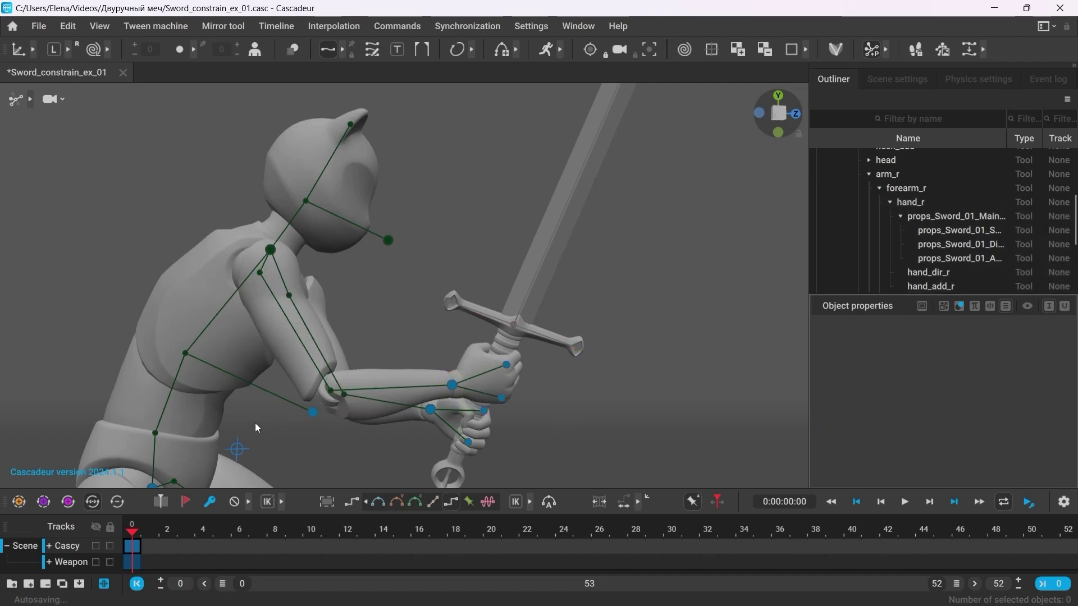
Switch the viewport to the rig's point display and filter the scene objects by the name "triangle".
{"action": "left_click", "coordinate": [29, 103]}
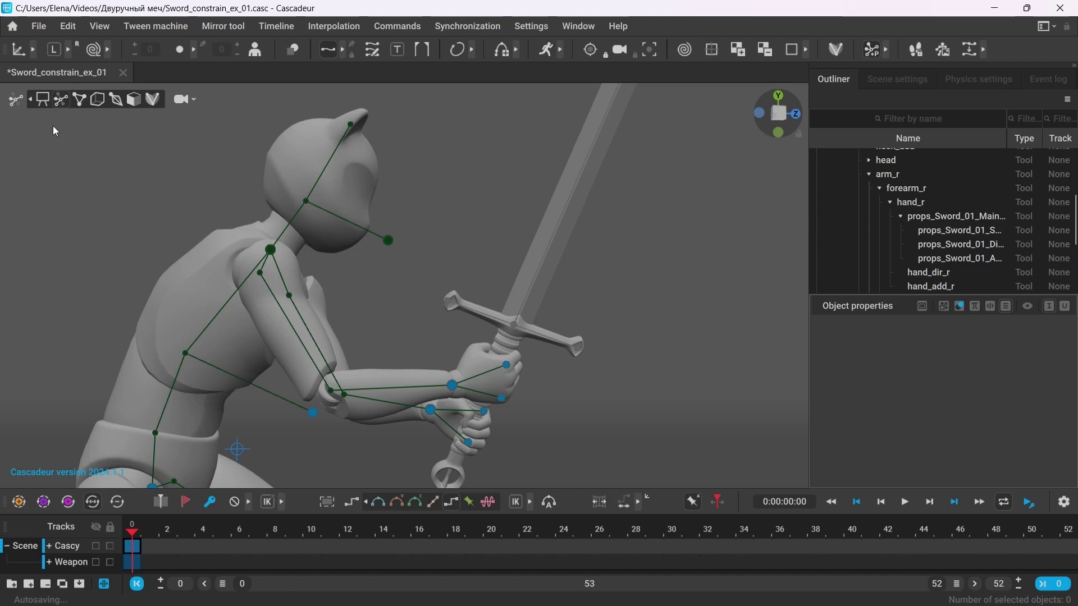
{"action": "left_click", "coordinate": [82, 106]}
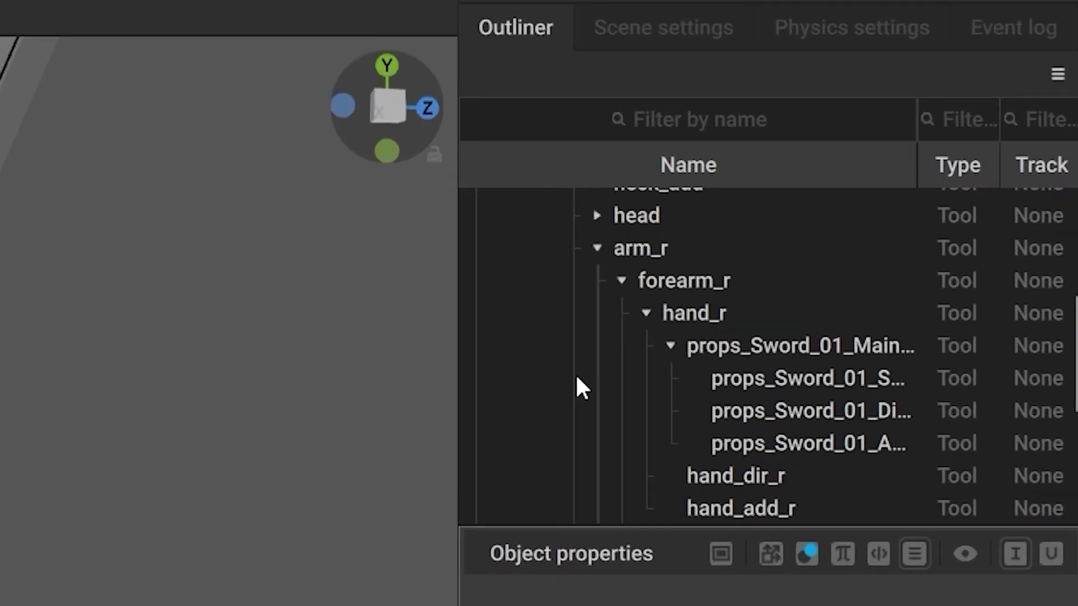
{"action": "left_click", "coordinate": [690, 128]}
{"action": "type", "text": "tri"}
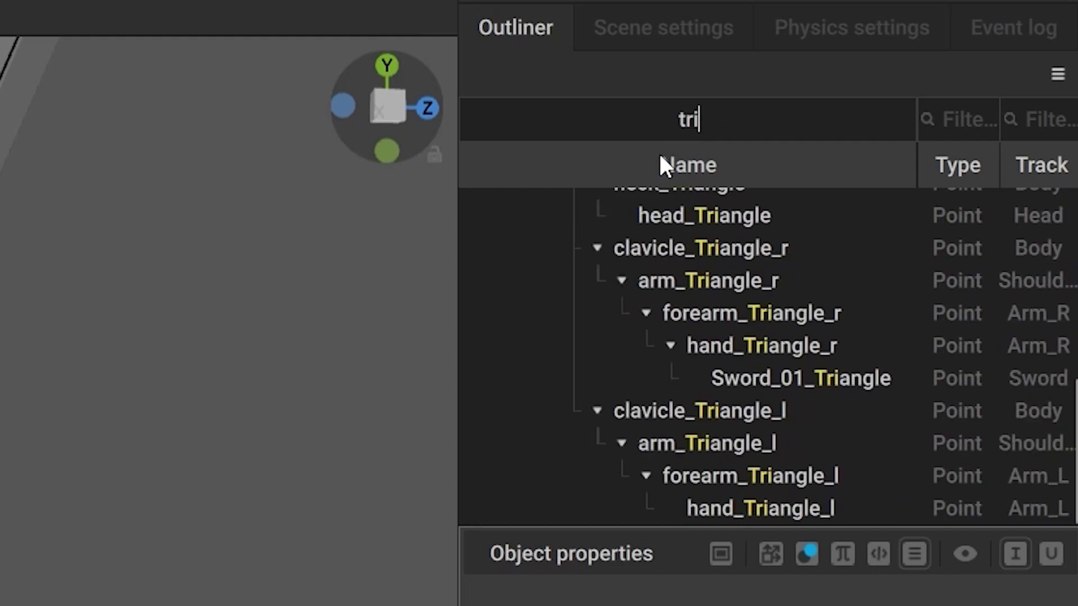
{"action": "type", "text": "angle"}
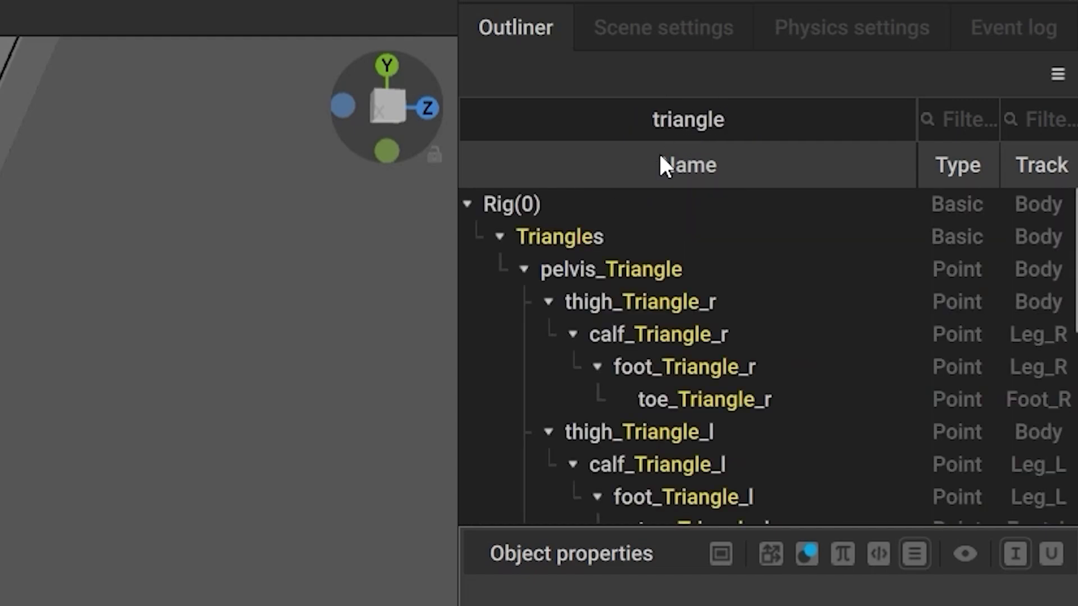
Select Sword_01_Triangle together with the left hand's points and add a Points constraint between them.
{"action": "scroll", "coordinate": [740, 355], "scroll_direction": "down", "scroll_amount": 2}
{"action": "scroll", "coordinate": [739, 359], "scroll_direction": "down", "scroll_amount": 5}
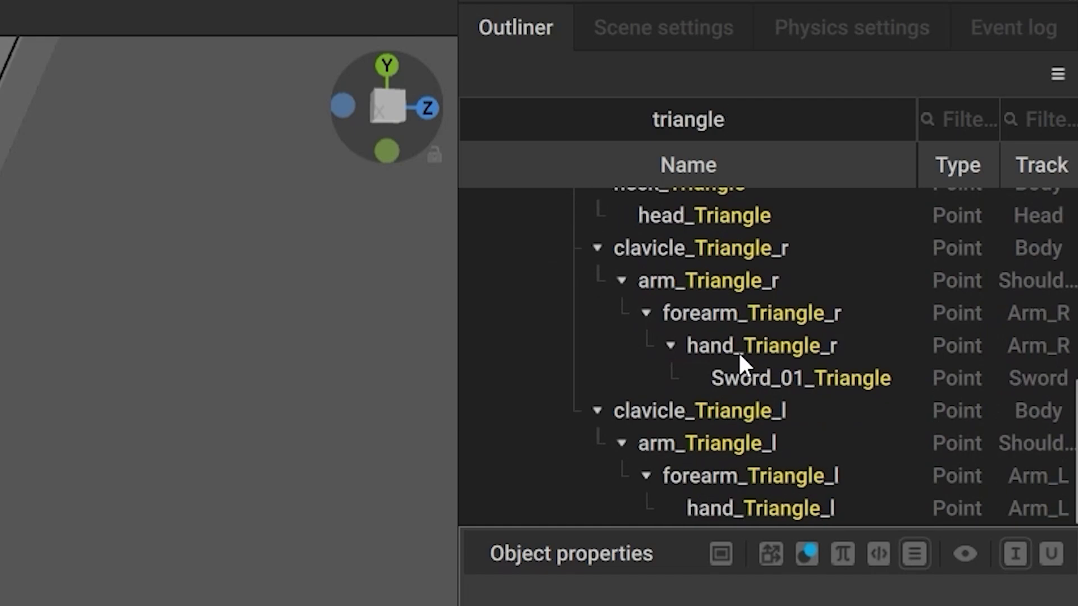
{"action": "left_click", "coordinate": [818, 379]}
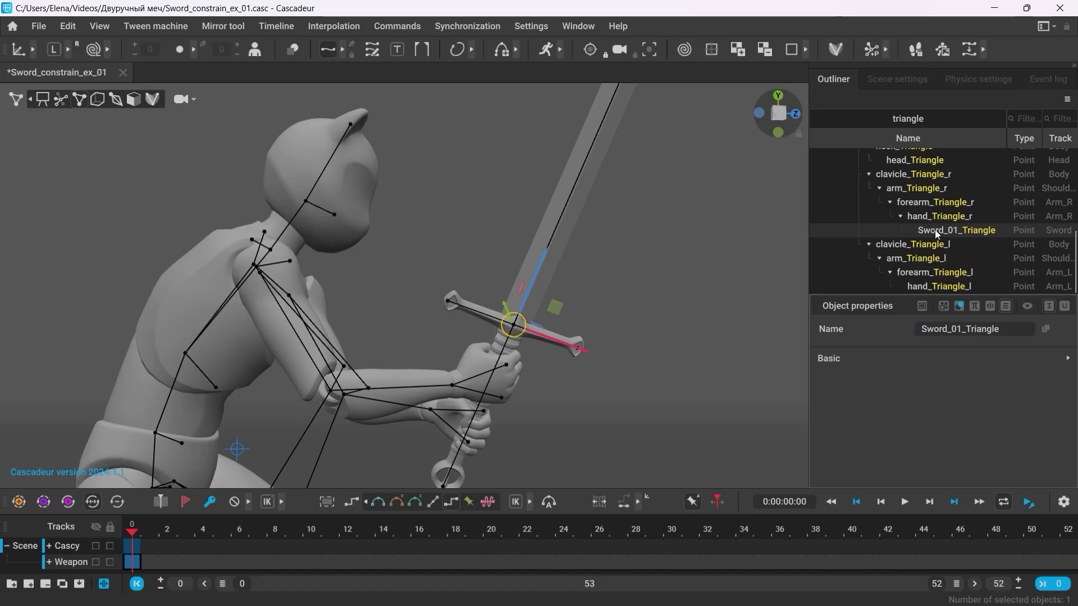
{"action": "key", "text": "shift"}
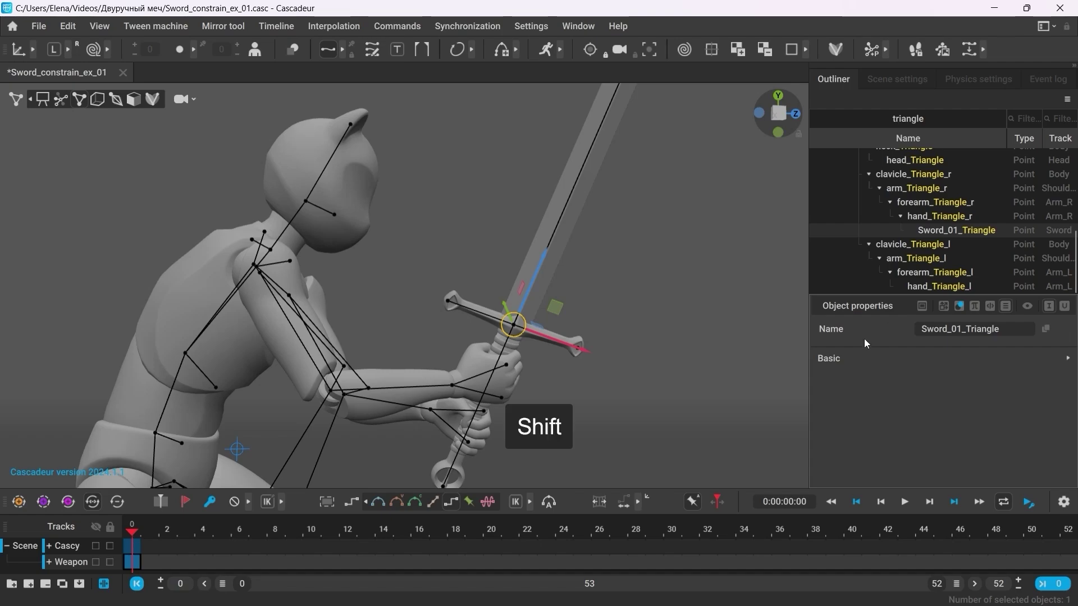
{"action": "double_click", "coordinate": [431, 413], "text": "shift"}
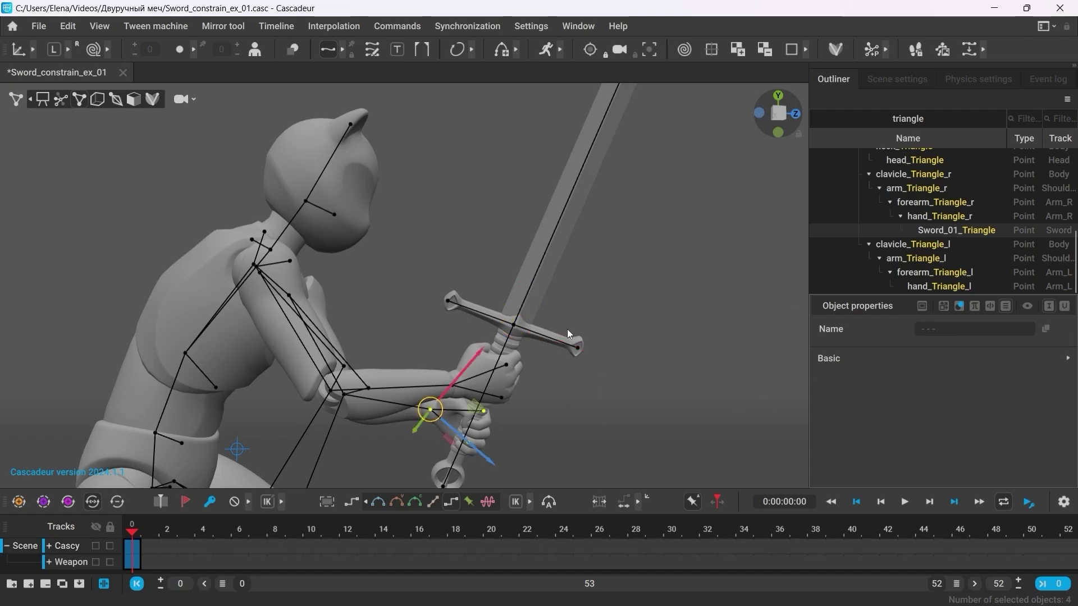
{"action": "left_click", "coordinate": [418, 31]}
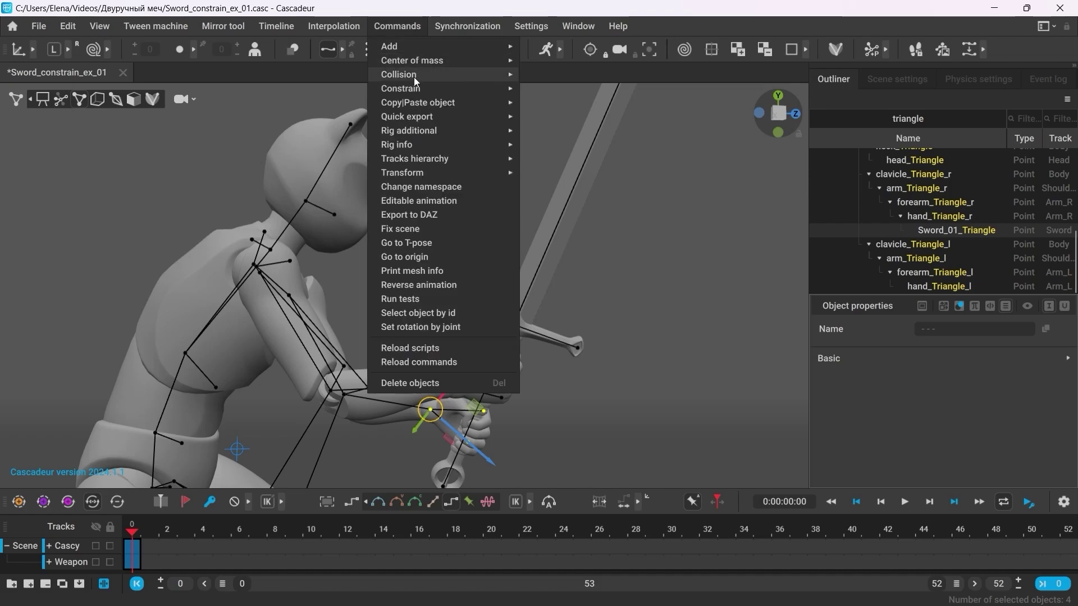
{"action": "mouse_move", "coordinate": [416, 90]}
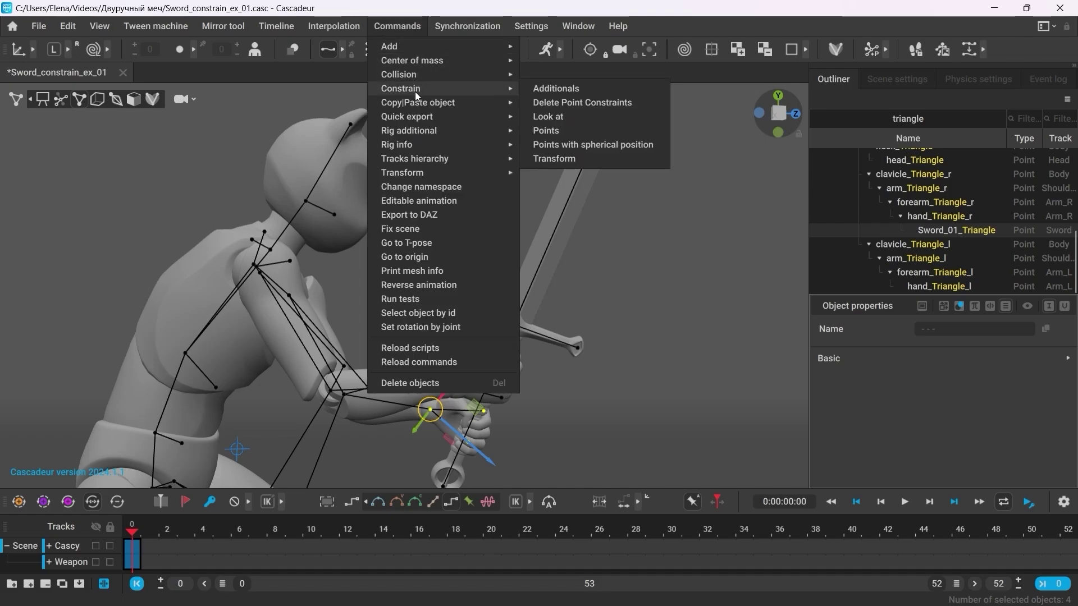
{"action": "left_click", "coordinate": [557, 130]}
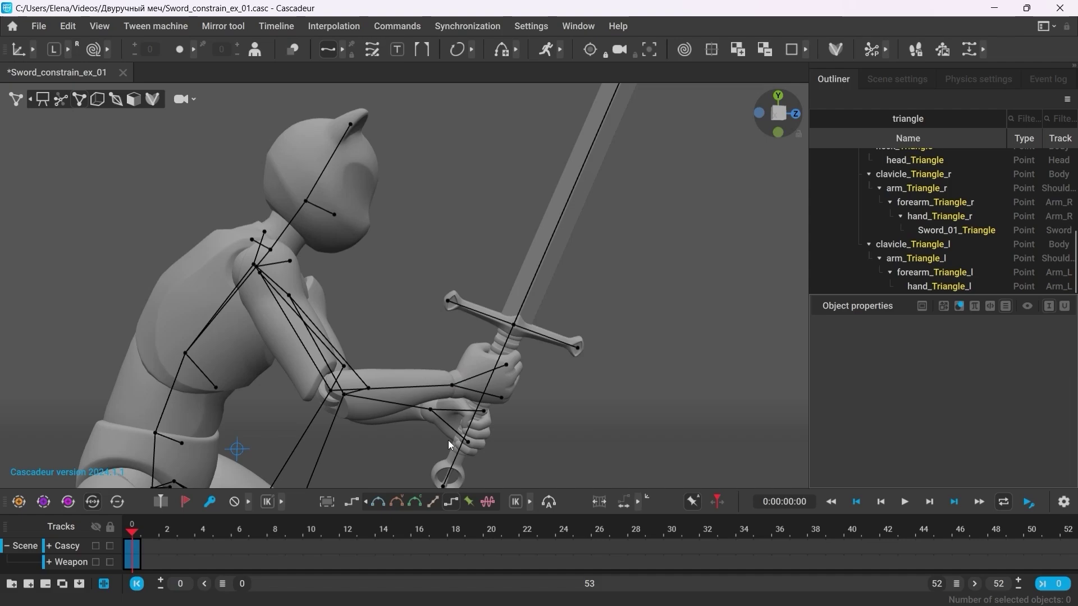
Enable the constraint on the left hand's three points.
{"action": "left_click", "coordinate": [430, 410]}
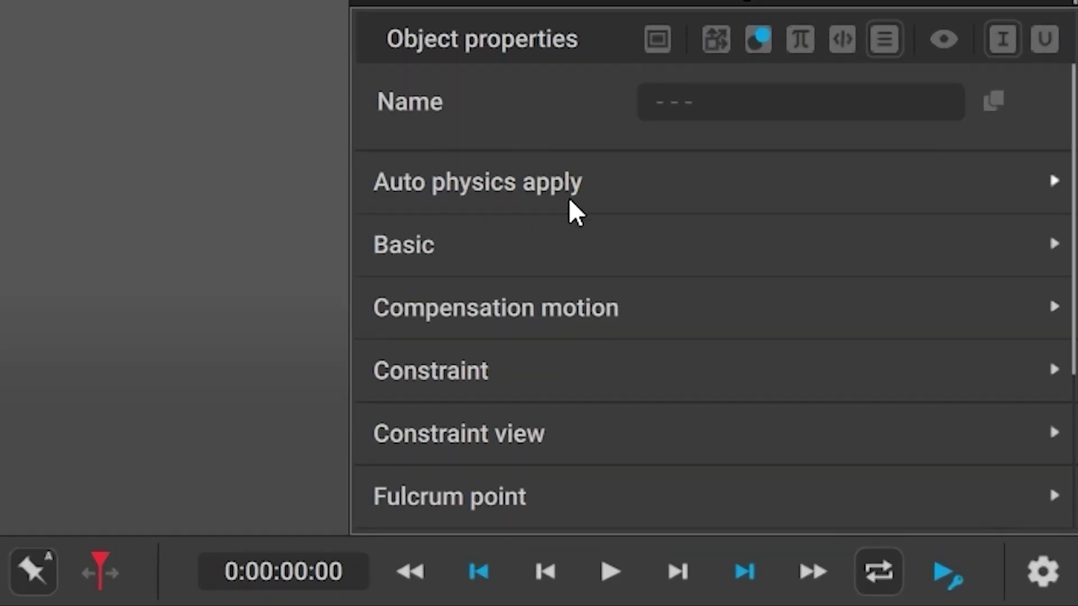
{"action": "left_click", "coordinate": [558, 379]}
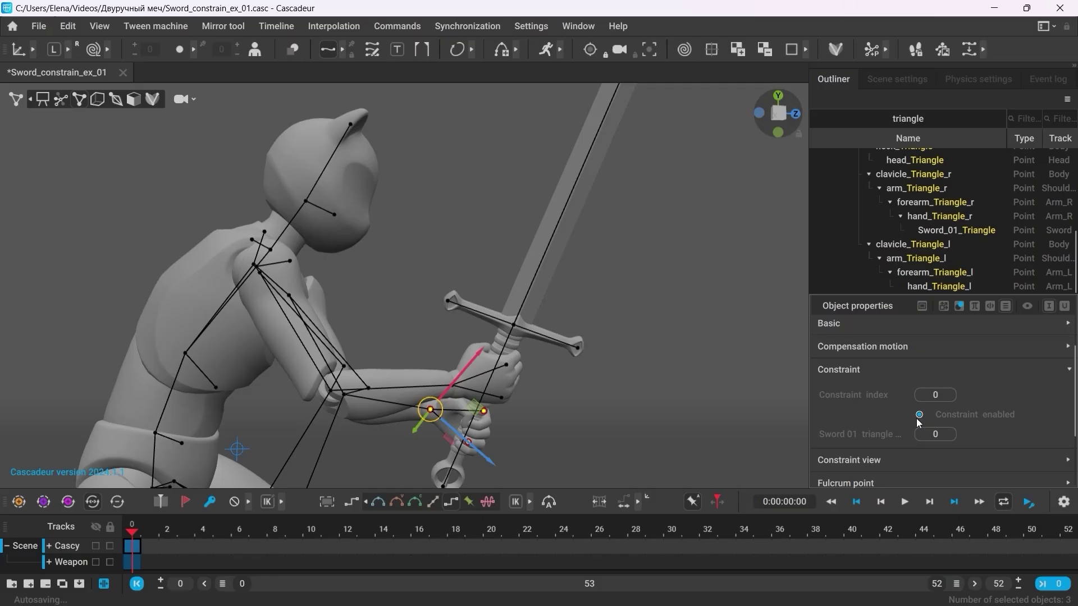
{"action": "left_click", "coordinate": [639, 417]}
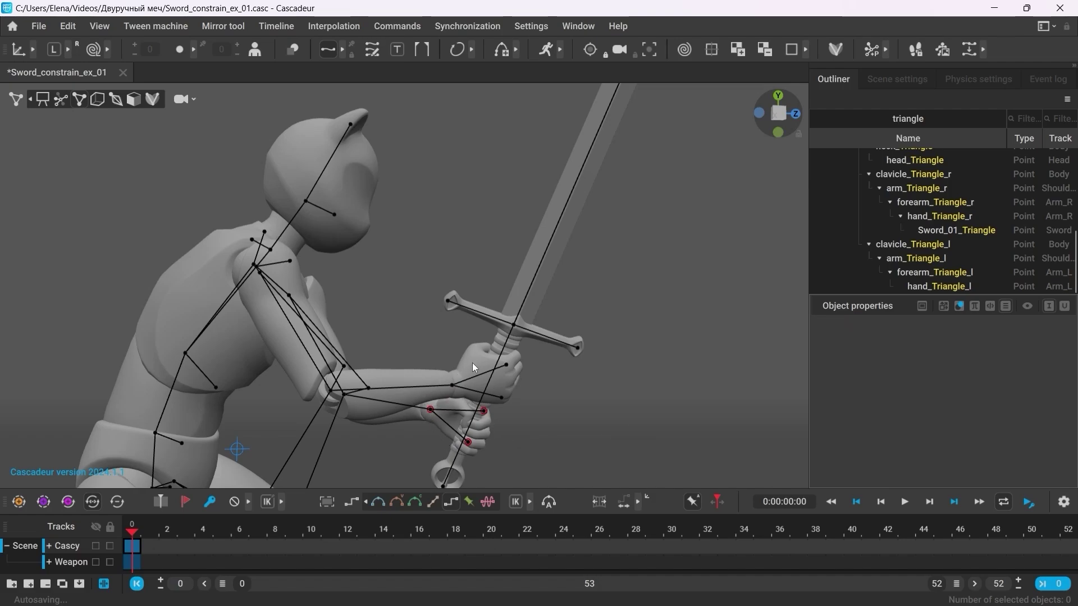
Test the left-hand constraint by moving the right hand together with the sword's controllers.
{"action": "left_click", "coordinate": [452, 386]}
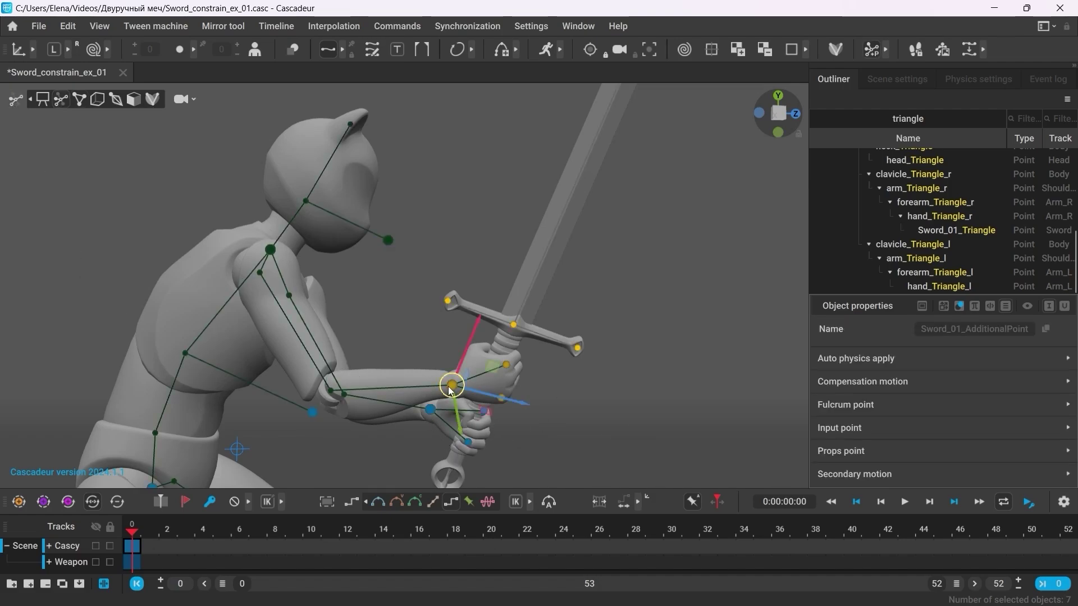
{"action": "mouse_move", "coordinate": [451, 390]}
{"action": "left_mouse_down"}
{"action": "mouse_move", "coordinate": [433, 381]}
{"action": "mouse_move", "coordinate": [450, 345]}
{"action": "mouse_move", "coordinate": [473, 352]}
{"action": "mouse_move", "coordinate": [474, 386]}
{"action": "mouse_move", "coordinate": [410, 406]}
{"action": "mouse_move", "coordinate": [454, 417]}
{"action": "mouse_move", "coordinate": [494, 387]}
{"action": "mouse_move", "coordinate": [501, 322]}
{"action": "mouse_move", "coordinate": [450, 330]}
{"action": "mouse_move", "coordinate": [440, 368]}
{"action": "mouse_move", "coordinate": [466, 385]}
{"action": "left_mouse_up"}
{"action": "left_click", "coordinate": [559, 420]}
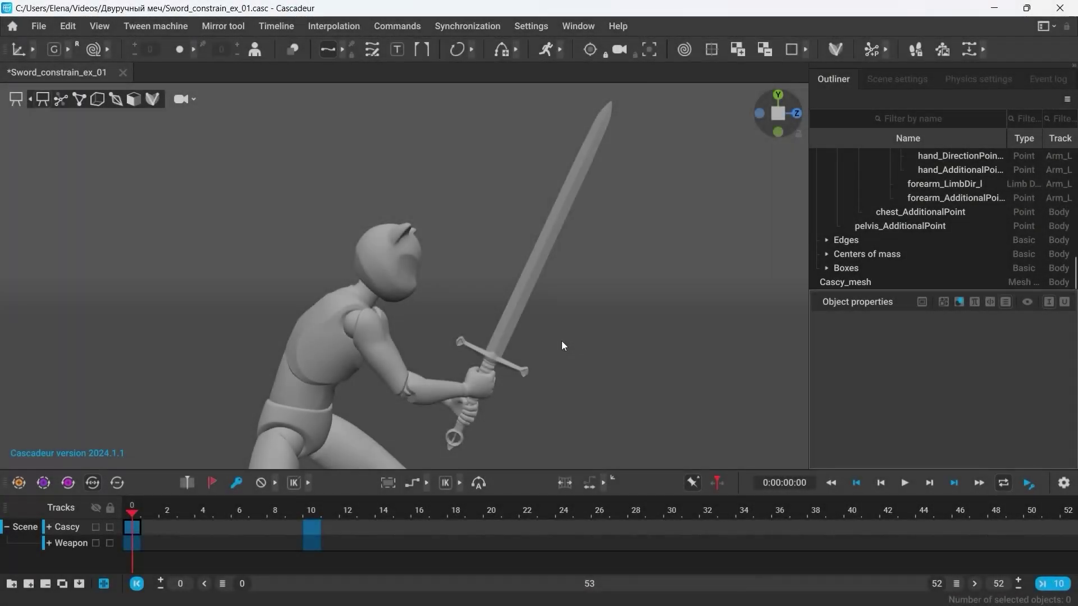
Set clamped Bezier interpolation on all tracks between the keys at frames 0 and 10, and preview the swing at frame 5.
{"action": "left_click_drag", "start_coordinate": [137, 514], "coordinate": [275, 530]}
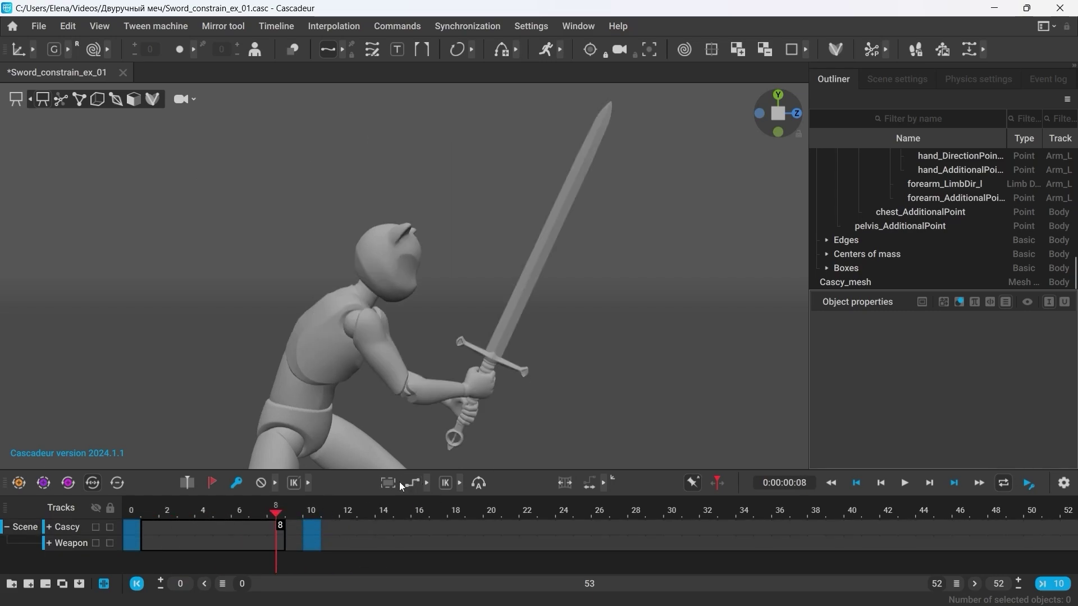
{"action": "left_click", "coordinate": [427, 484]}
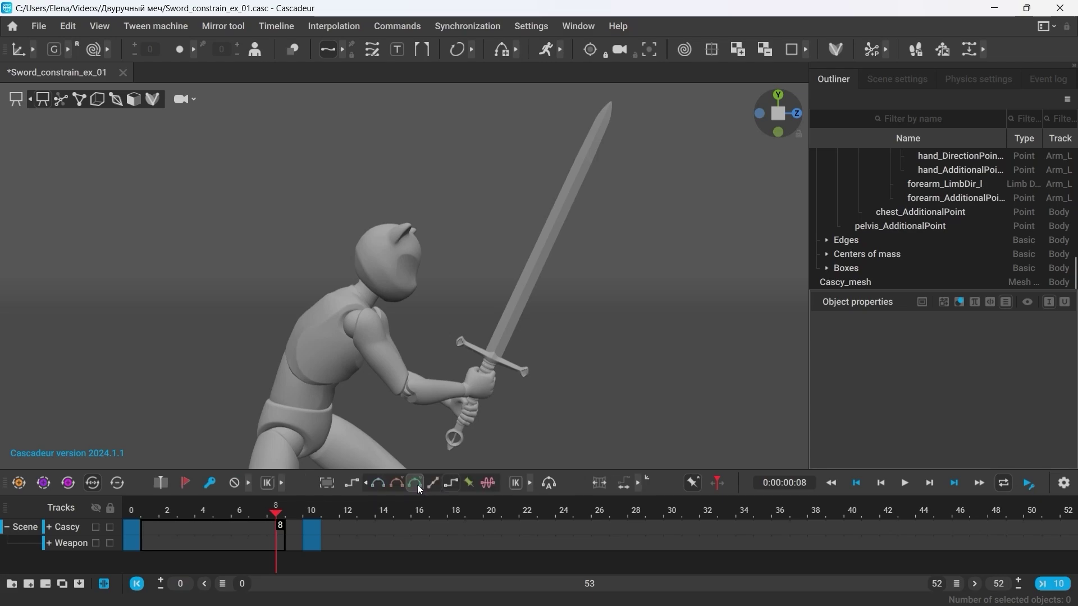
{"action": "left_click", "coordinate": [417, 484]}
{"action": "left_click", "coordinate": [173, 508]}
{"action": "left_click_drag", "start_coordinate": [174, 511], "coordinate": [219, 524]}
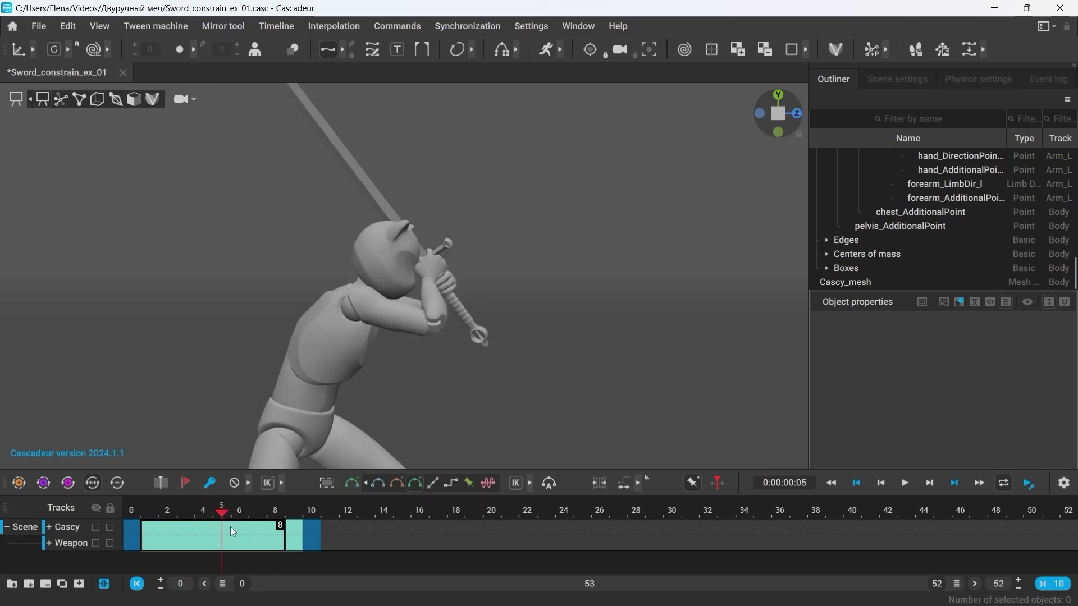
Expand the Cascy track, switch its Arms interval to forward kinematics, and check the hands against the sword at frame 6.
{"action": "left_click", "coordinate": [49, 527]}
{"action": "left_click_drag", "start_coordinate": [143, 470], "coordinate": [143, 404]}
{"action": "left_click", "coordinate": [256, 511]}
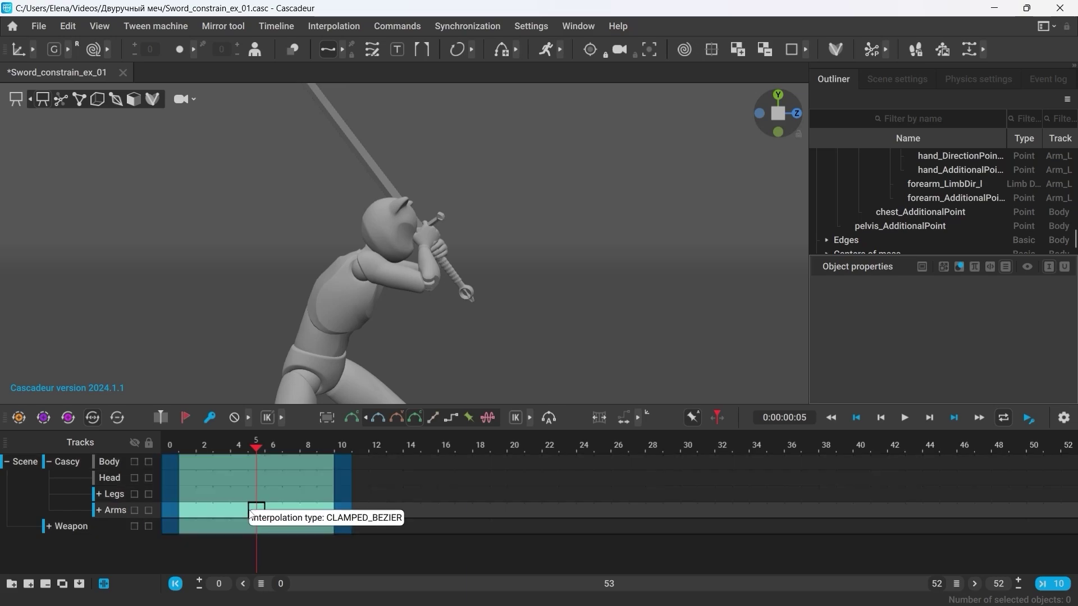
{"action": "left_click", "coordinate": [530, 418]}
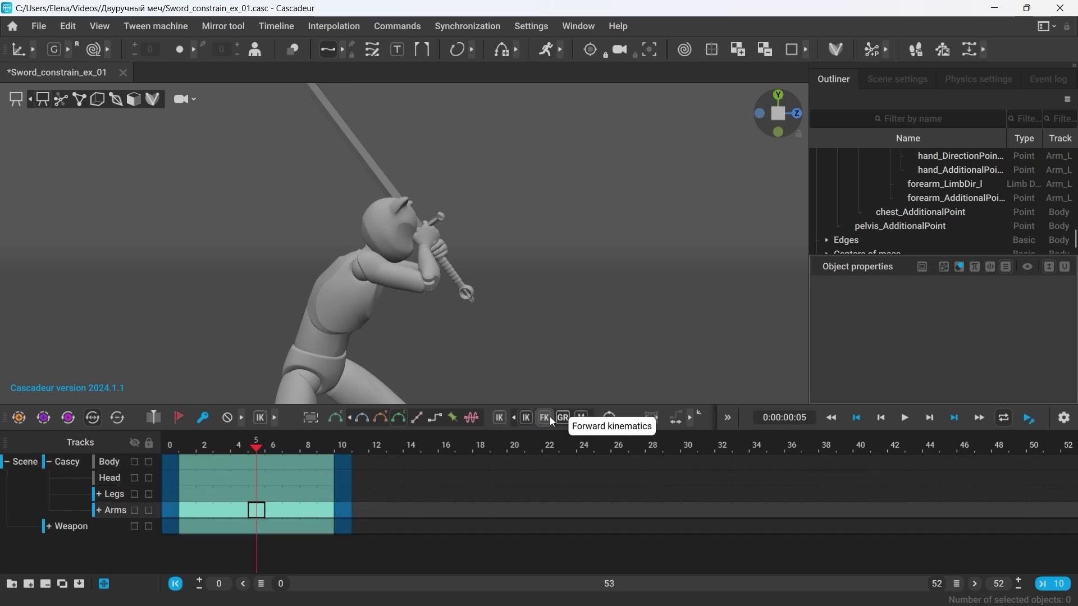
{"action": "left_click", "coordinate": [544, 418]}
{"action": "mouse_move", "coordinate": [256, 456]}
{"action": "left_mouse_down"}
{"action": "mouse_move", "coordinate": [336, 458]}
{"action": "mouse_move", "coordinate": [187, 456]}
{"action": "mouse_move", "coordinate": [273, 456]}
{"action": "left_mouse_up"}
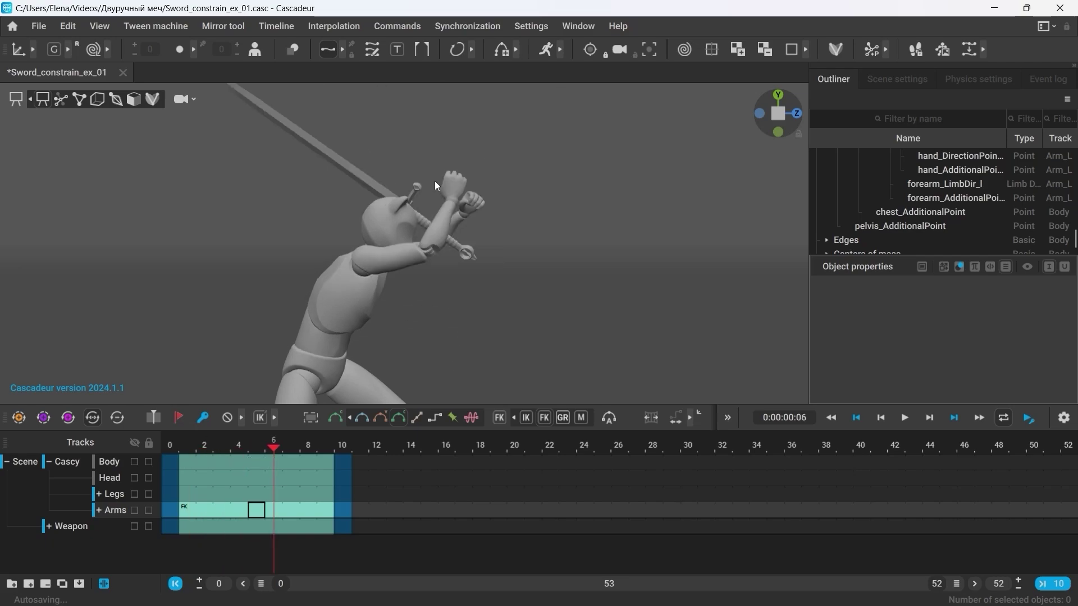
{"action": "middle_click_drag", "start_coordinate": [317, 215], "coordinate": [288, 294], "text": "alt"}
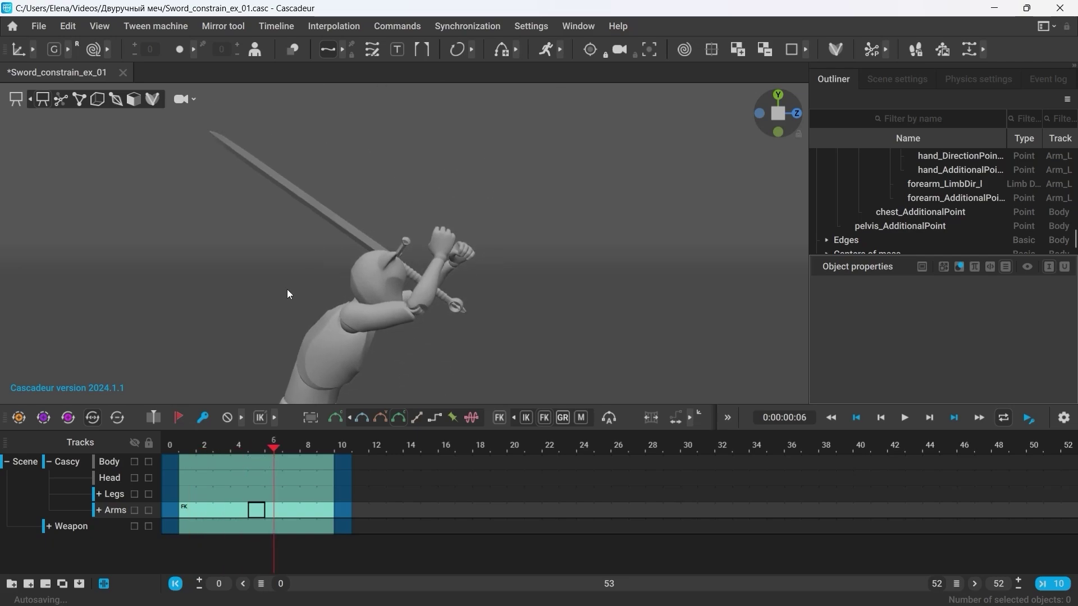
{"action": "right_click_drag", "start_coordinate": [289, 294], "coordinate": [516, 295], "text": "alt"}
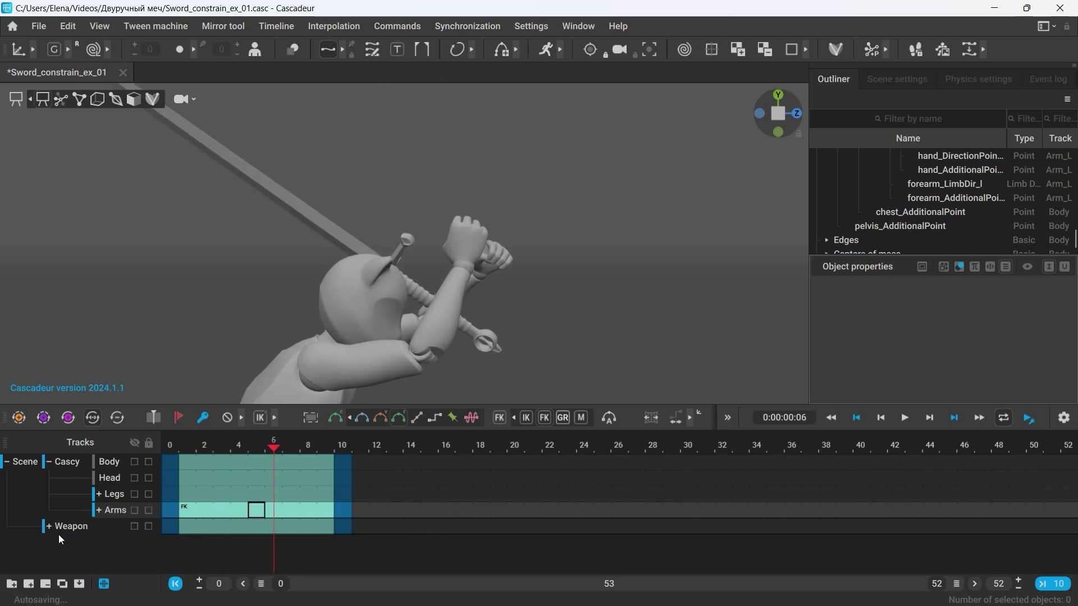
Switch the Weapon track's interval between the keys to forward kinematics as well.
{"action": "left_click", "coordinate": [200, 533]}
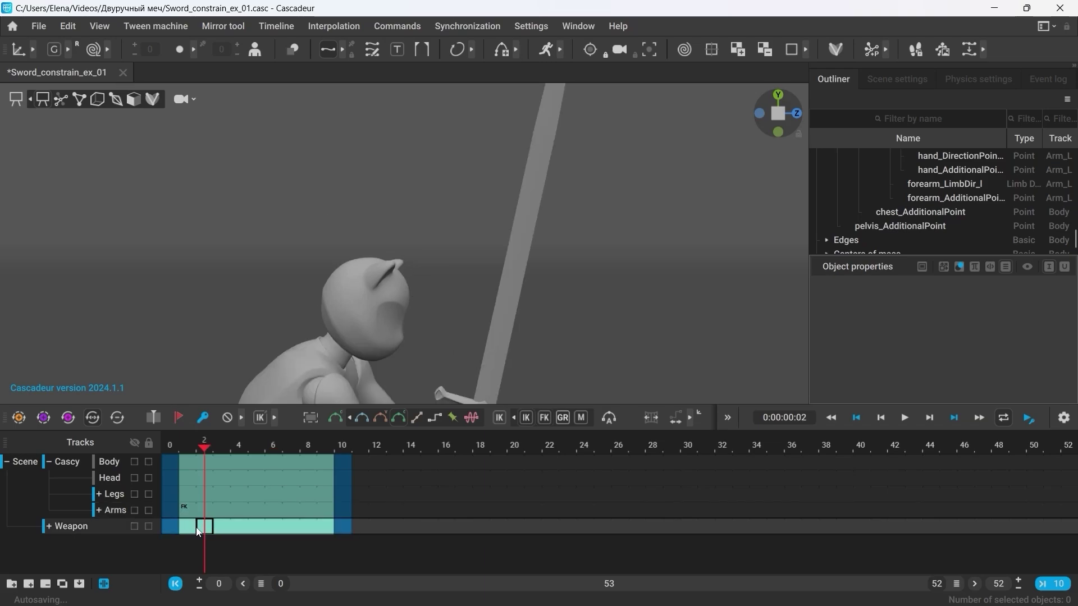
{"action": "left_click", "coordinate": [199, 511]}
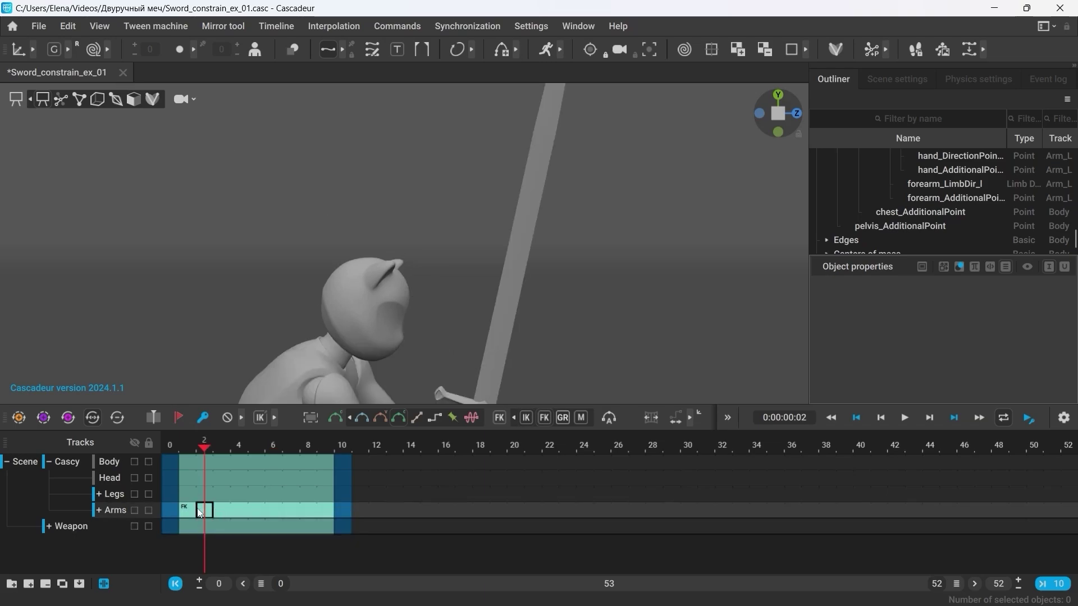
{"action": "scroll", "coordinate": [520, 277], "scroll_direction": "down", "scroll_amount": 3}
{"action": "middle_click_drag", "start_coordinate": [337, 269], "coordinate": [340, 234]}
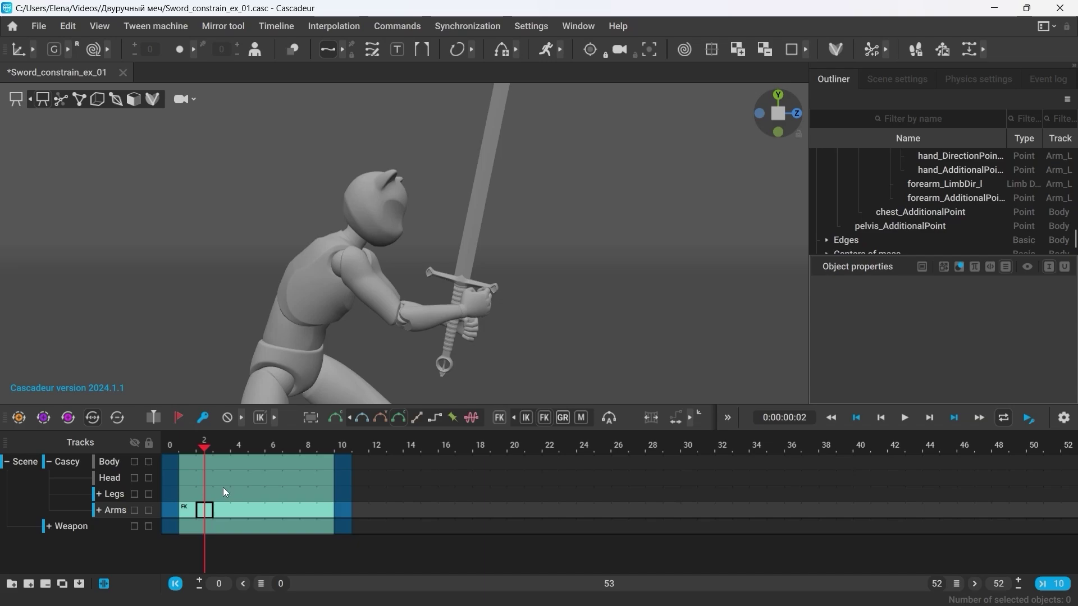
{"action": "left_click", "coordinate": [234, 531]}
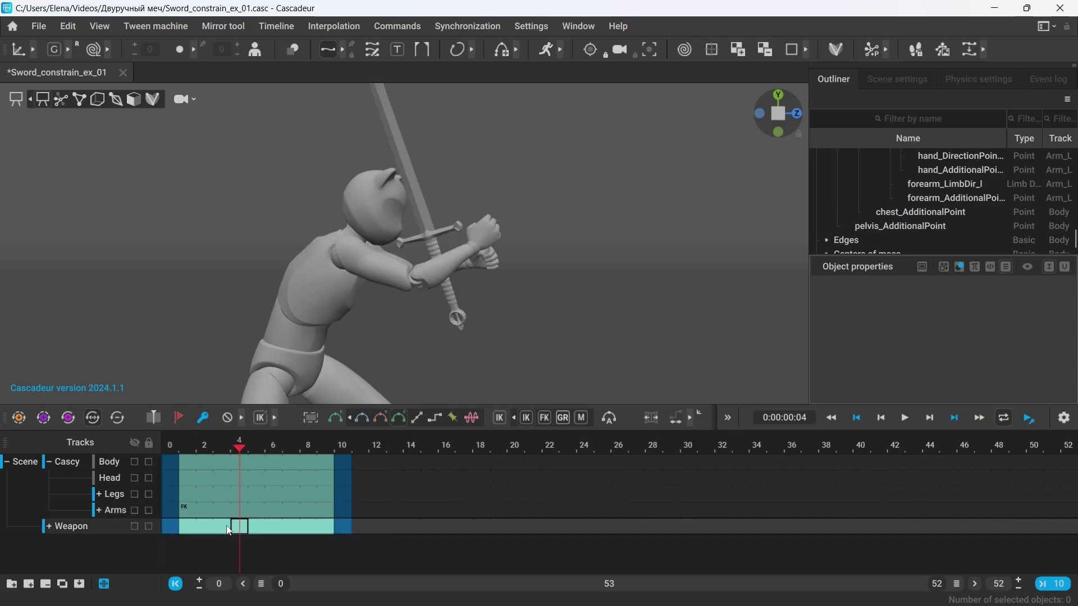
{"action": "left_click", "coordinate": [545, 419]}
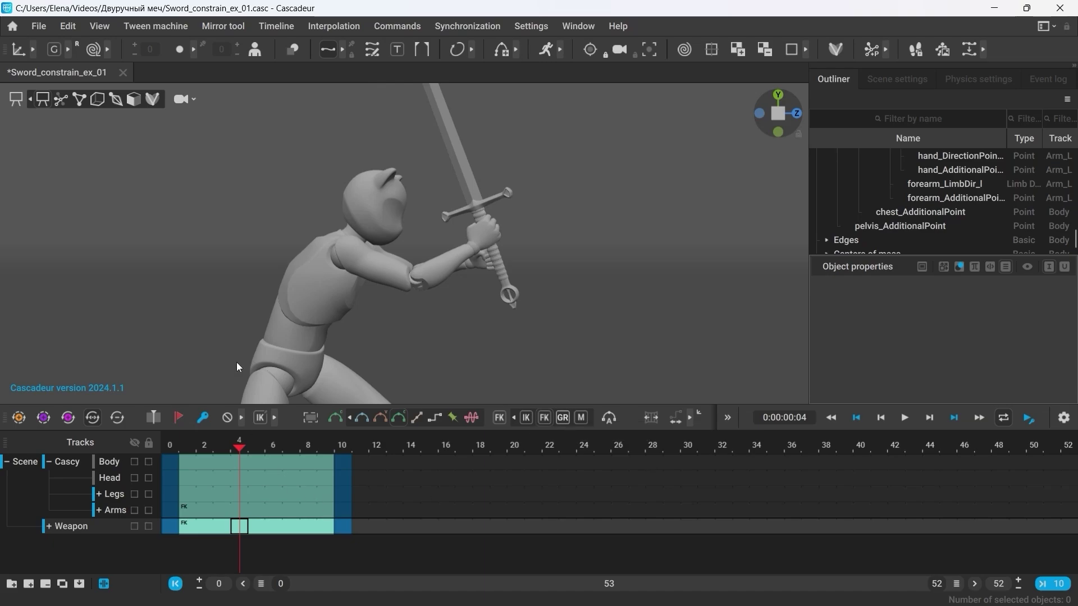
Examine both hands' grip on the sword from several angles across the in-between frames, ending on frame 4.
{"action": "middle_click_drag", "start_coordinate": [378, 225], "coordinate": [387, 290], "text": "alt"}
{"action": "right_click_drag", "start_coordinate": [387, 290], "coordinate": [334, 296], "text": "alt"}
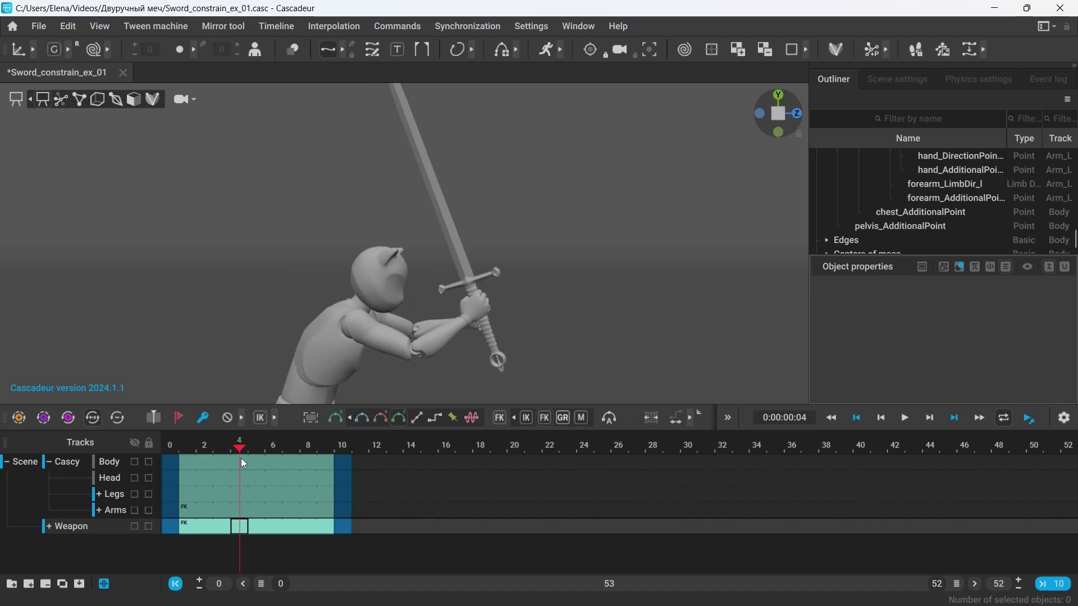
{"action": "mouse_move", "coordinate": [242, 458]}
{"action": "left_mouse_down"}
{"action": "mouse_move", "coordinate": [310, 458]}
{"action": "mouse_move", "coordinate": [189, 459]}
{"action": "mouse_move", "coordinate": [324, 461]}
{"action": "mouse_move", "coordinate": [204, 469]}
{"action": "mouse_move", "coordinate": [256, 475]}
{"action": "left_mouse_up"}
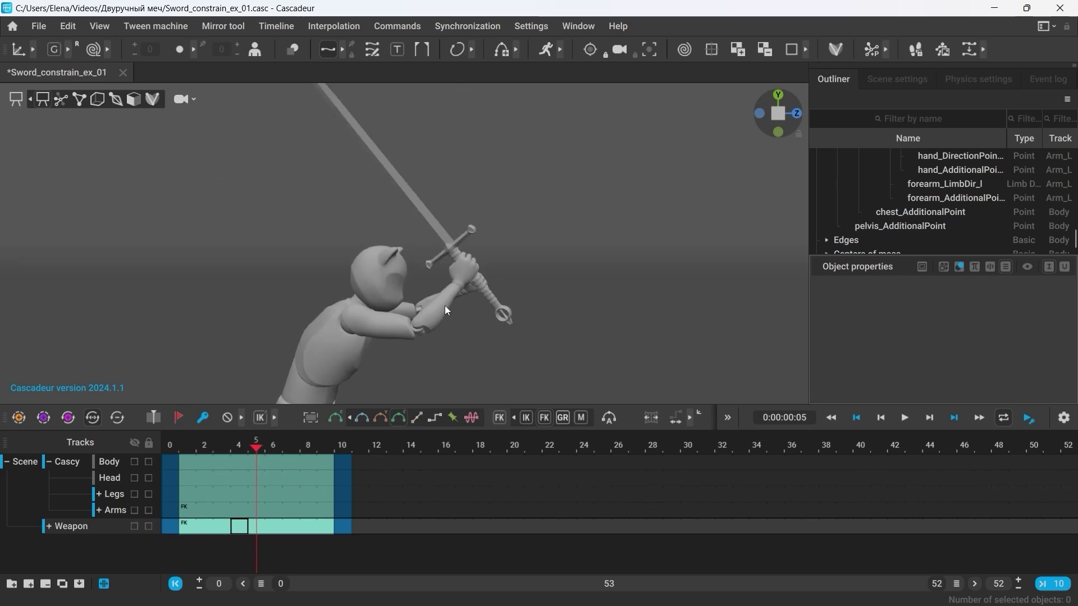
{"action": "left_click_drag", "start_coordinate": [504, 311], "coordinate": [289, 345], "text": "alt"}
{"action": "left_click_drag", "start_coordinate": [322, 292], "coordinate": [313, 377], "text": "alt"}
{"action": "left_click_drag", "start_coordinate": [315, 444], "coordinate": [242, 462]}
{"action": "right_click_drag", "start_coordinate": [206, 304], "coordinate": [390, 258]}
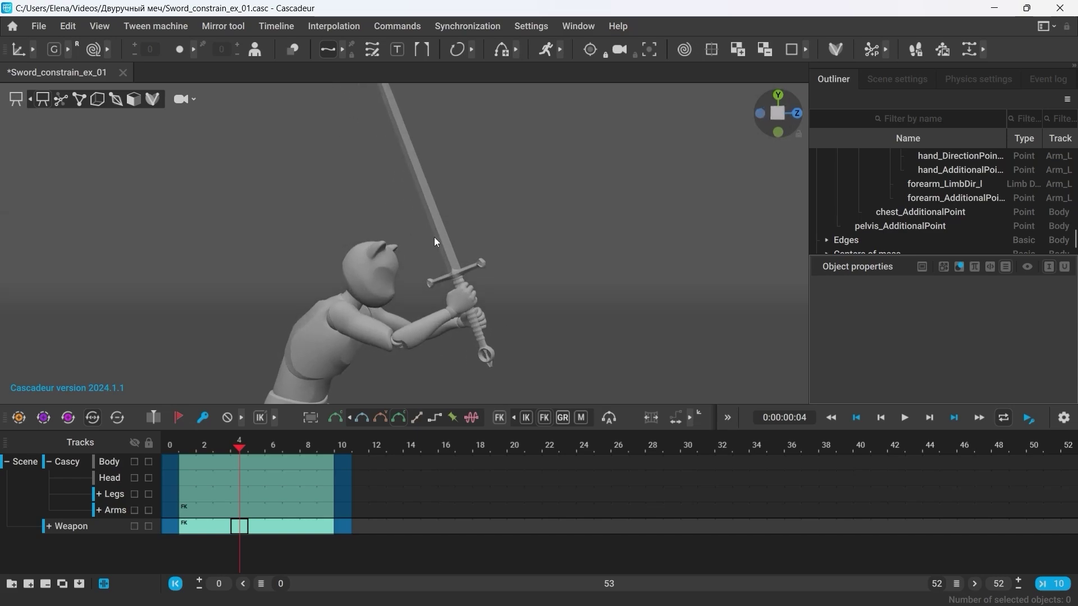
Show the rig's points in the viewport and filter the scene objects by "triangle".
{"action": "left_click", "coordinate": [80, 101]}
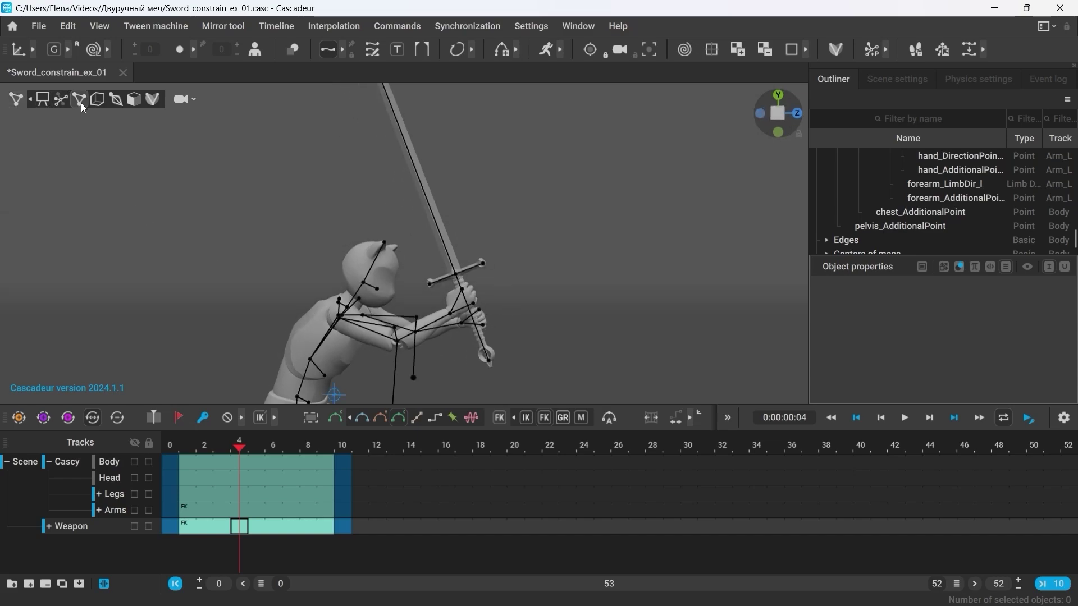
{"action": "left_click", "coordinate": [908, 118]}
{"action": "type", "text": "triangle"}
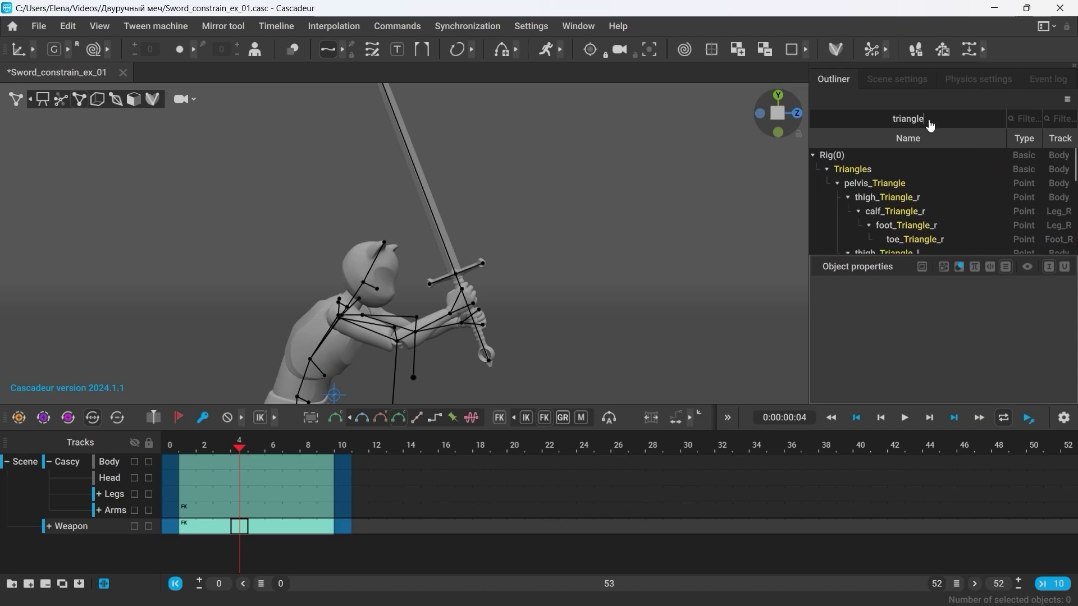
On frame 4, select Sword_01_Triangle with the left hand's points and add a Points constraint between them.
{"action": "scroll", "coordinate": [888, 190], "scroll_direction": "down", "scroll_amount": 5}
{"action": "left_click", "coordinate": [889, 191]}
{"action": "left_click_drag", "start_coordinate": [476, 389], "coordinate": [450, 390], "text": "alt"}
{"action": "left_click", "coordinate": [462, 325]}
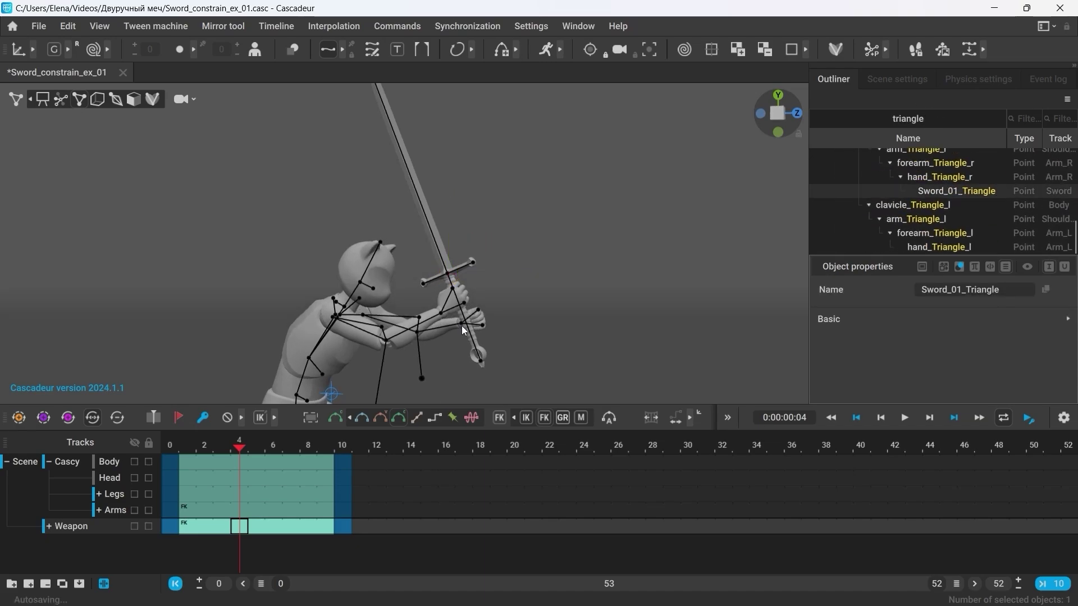
{"action": "left_click", "coordinate": [460, 323]}
{"action": "left_click", "coordinate": [397, 26]}
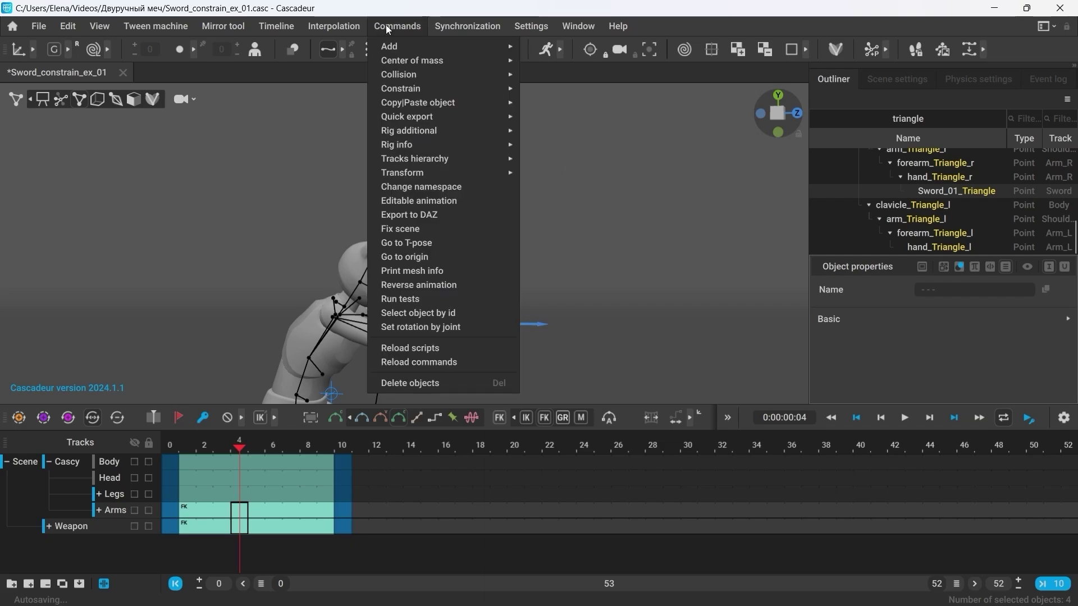
{"action": "mouse_move", "coordinate": [437, 88]}
{"action": "left_click", "coordinate": [556, 131]}
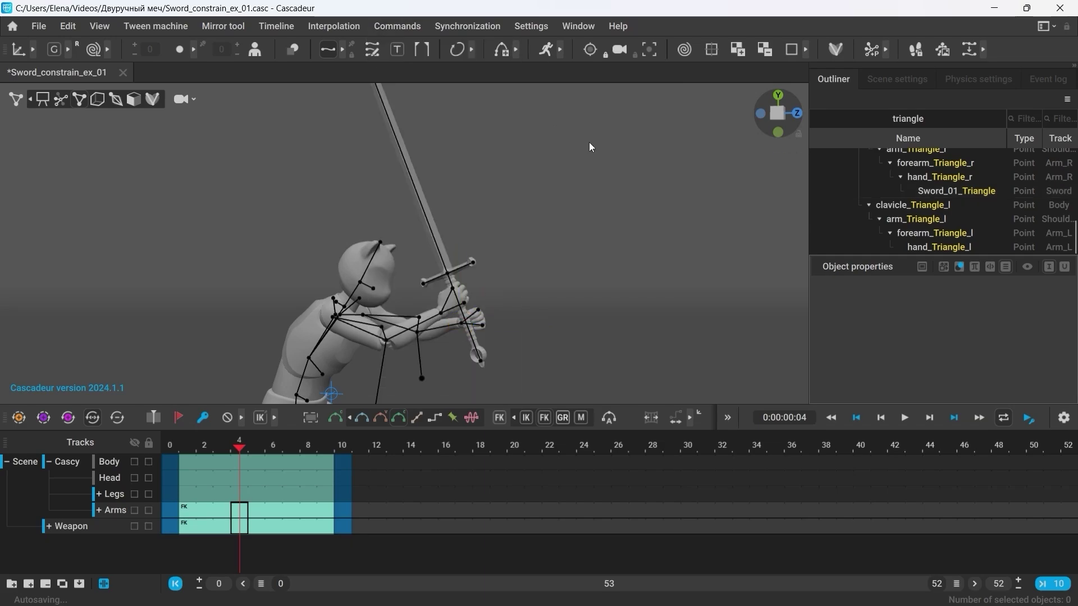
Enable the constraint on the left hand's points across frames 0 to 10 of the Arms track, using interval-wide property application.
{"action": "left_click", "coordinate": [461, 326]}
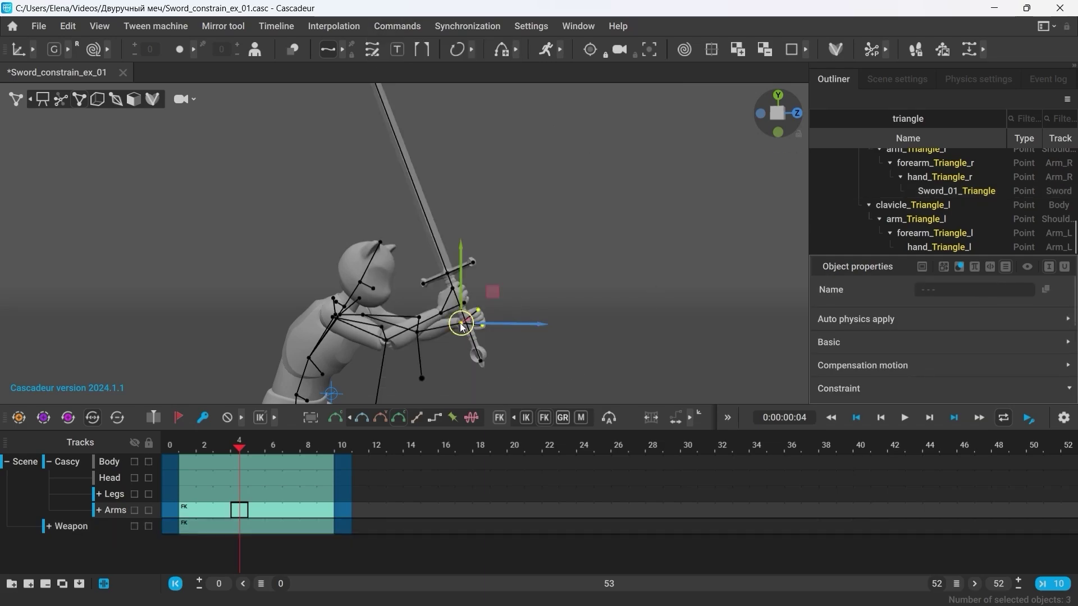
{"action": "scroll", "coordinate": [835, 352], "scroll_direction": "down", "scroll_amount": 5}
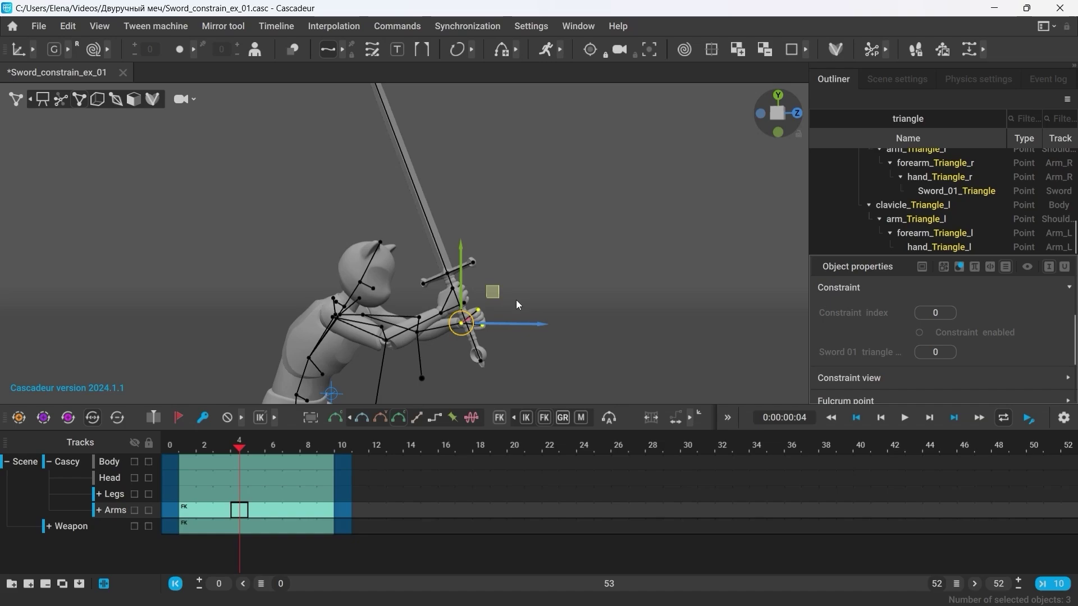
{"action": "left_click", "coordinate": [173, 520]}
{"action": "left_click_drag", "start_coordinate": [173, 519], "coordinate": [346, 515]}
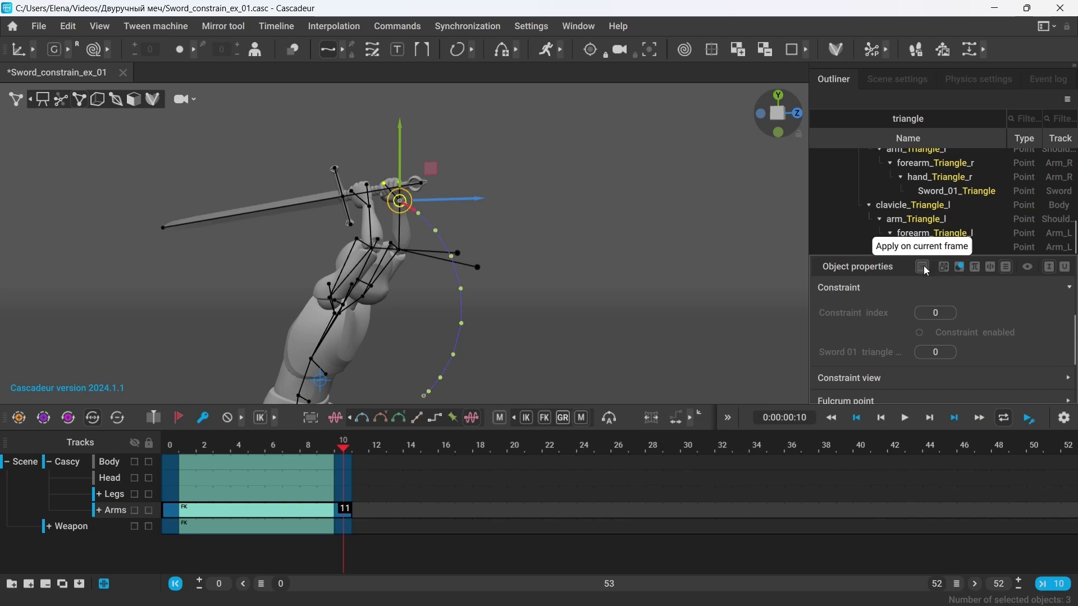
{"action": "key", "text": "shift"}
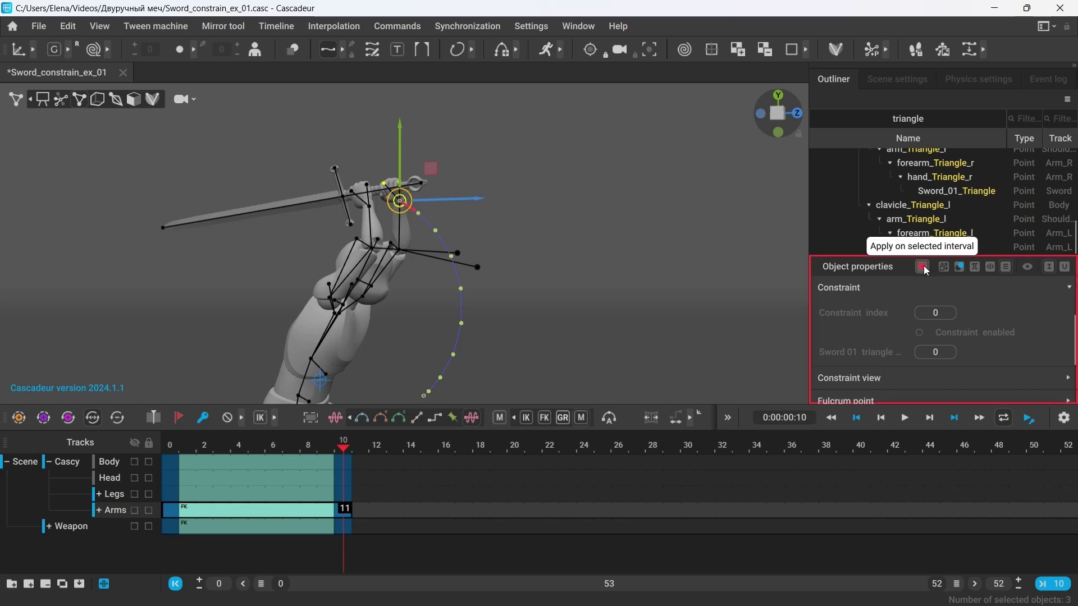
{"action": "left_click", "coordinate": [920, 335]}
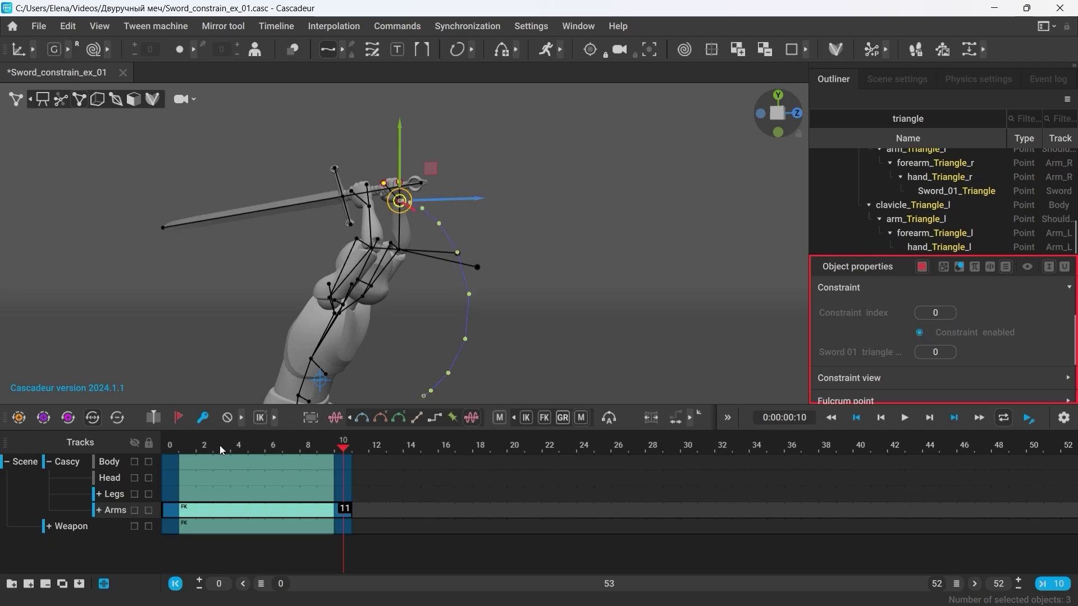
{"action": "left_click", "coordinate": [543, 309]}
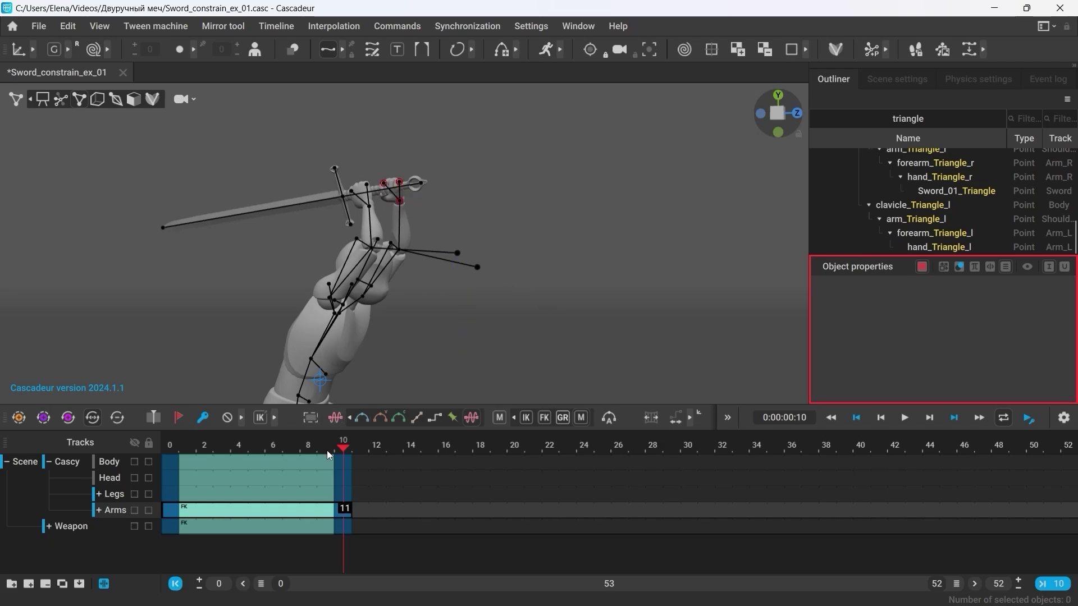
Check the left hand's grip between the keys, and disable its constraint over the same interval.
{"action": "left_click_drag", "start_coordinate": [329, 455], "coordinate": [269, 473]}
{"action": "right_click_drag", "start_coordinate": [584, 330], "coordinate": [329, 341]}
{"action": "left_click_drag", "start_coordinate": [271, 451], "coordinate": [307, 458]}
{"action": "right_click_drag", "start_coordinate": [294, 383], "coordinate": [428, 215]}
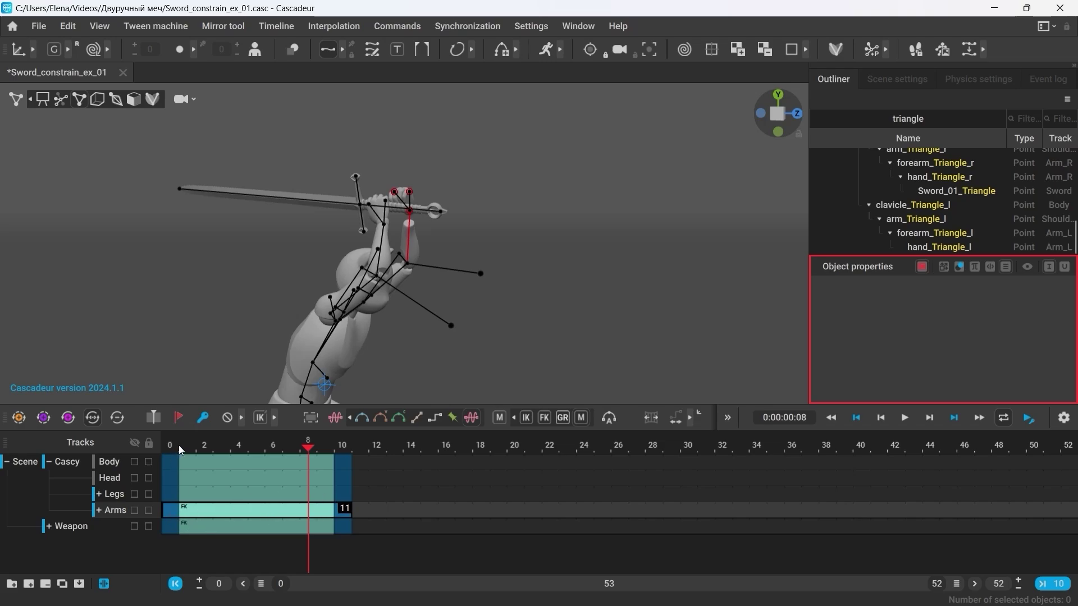
{"action": "left_click_drag", "start_coordinate": [180, 450], "coordinate": [254, 459]}
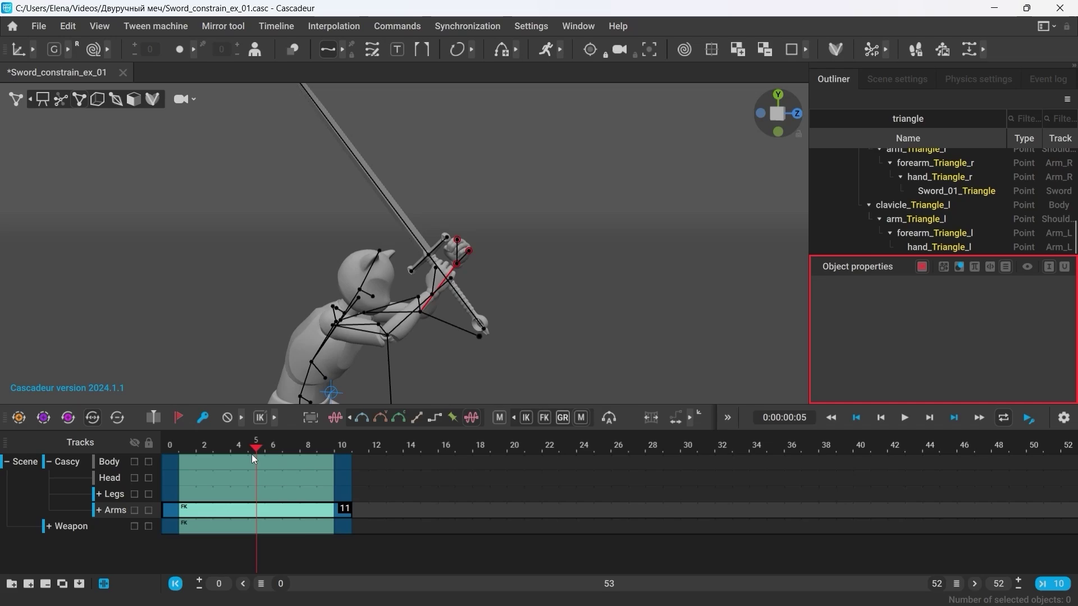
{"action": "left_click", "coordinate": [459, 271]}
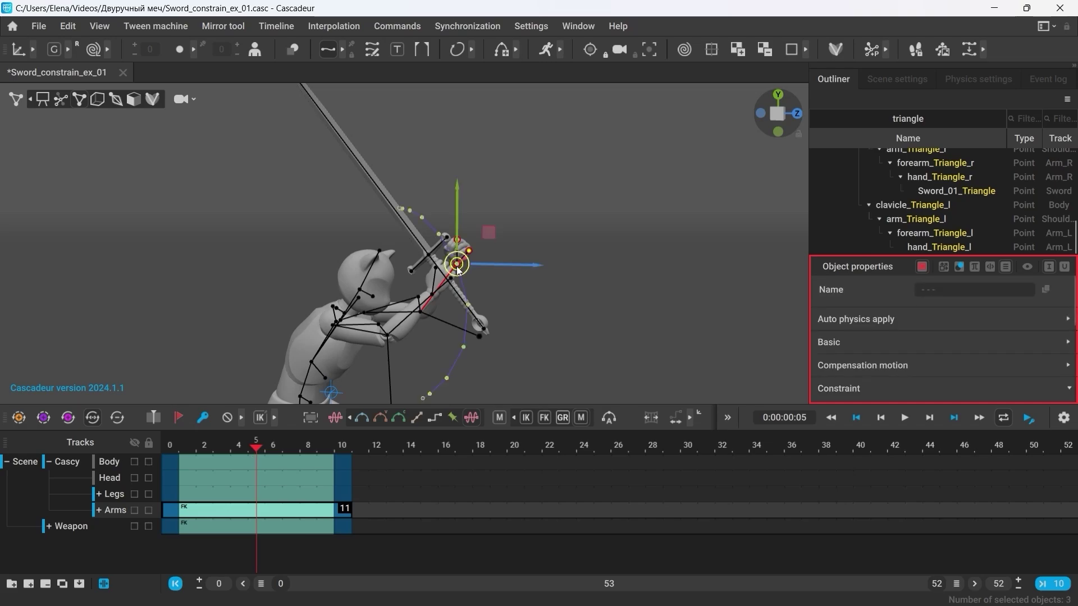
{"action": "scroll", "coordinate": [915, 328], "scroll_direction": "down", "scroll_amount": 5}
{"action": "left_click", "coordinate": [919, 317]}
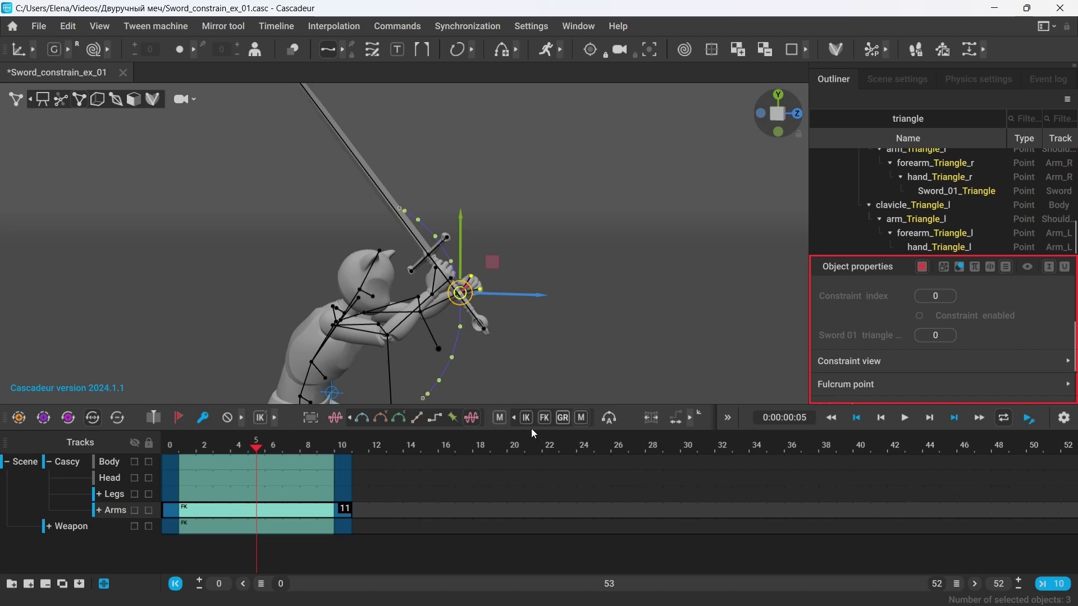
Expand the Arms track and switch the Arm_L interval between the keys to inverse kinematics with step interpolation.
{"action": "left_click", "coordinate": [100, 512]}
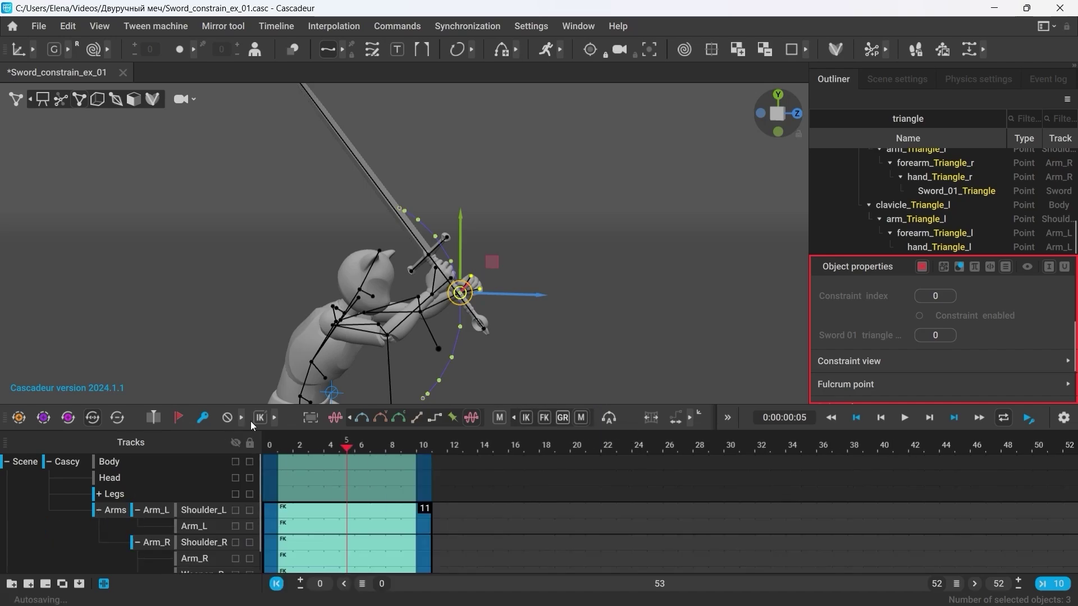
{"action": "left_click_drag", "start_coordinate": [252, 405], "coordinate": [252, 357]}
{"action": "left_click", "coordinate": [192, 480]}
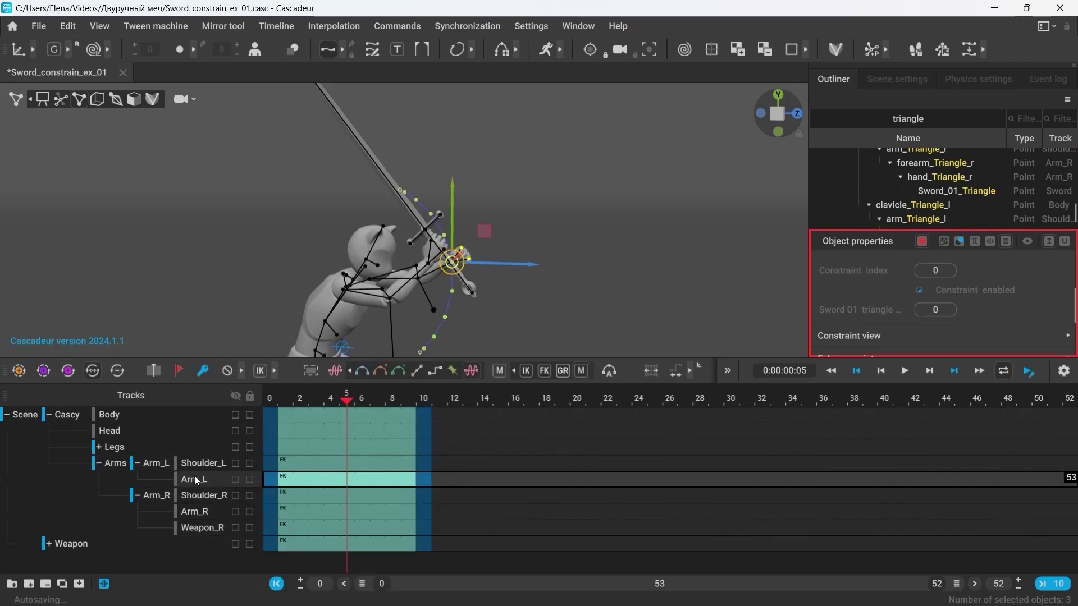
{"action": "left_click", "coordinate": [285, 480]}
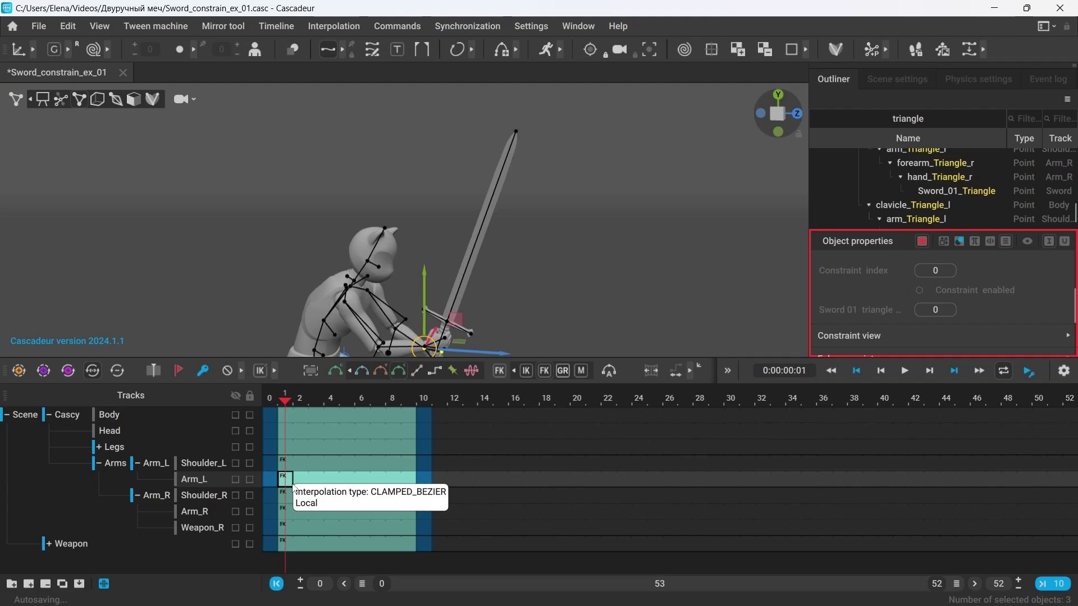
{"action": "left_click", "coordinate": [531, 375]}
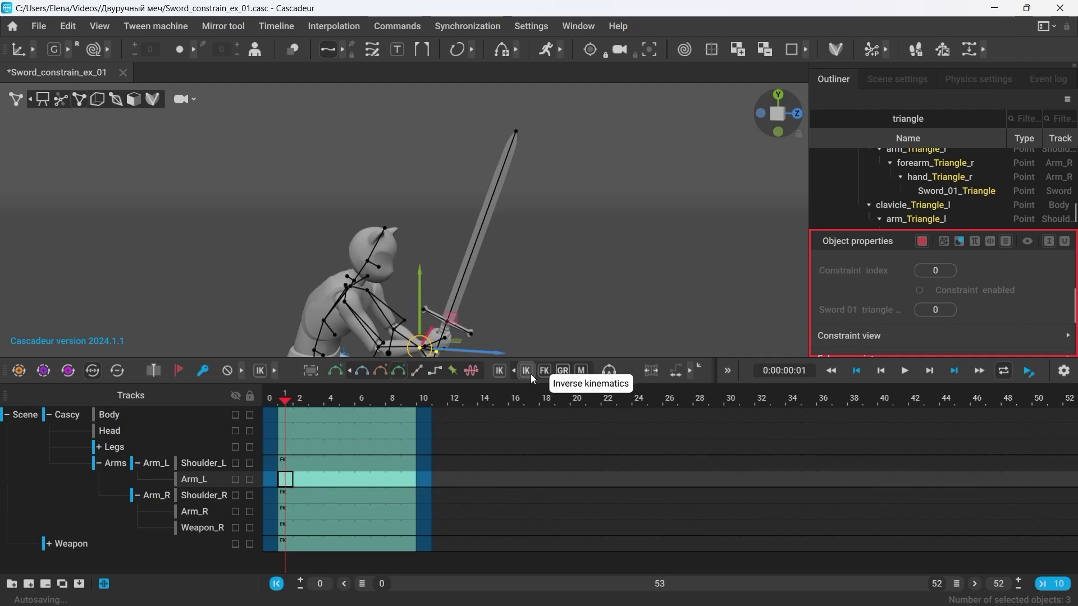
{"action": "left_click", "coordinate": [434, 374]}
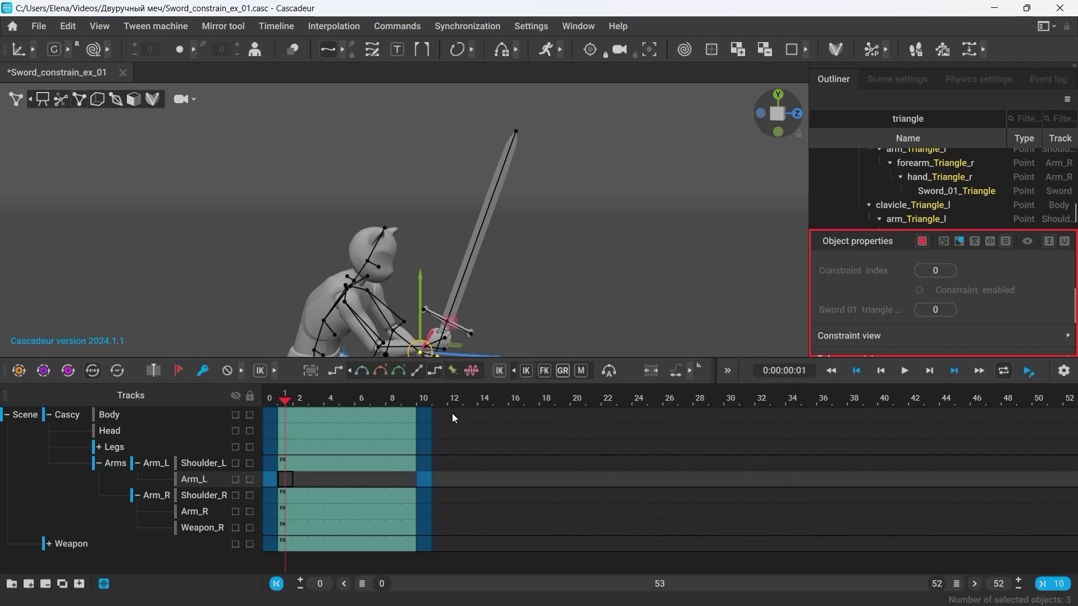
Enable the left hand's constraint across frames 0 to 10 of the Arm_L track.
{"action": "left_click_drag", "start_coordinate": [298, 411], "coordinate": [347, 405]}
{"action": "middle_click_drag", "start_coordinate": [430, 308], "coordinate": [411, 263], "text": "alt"}
{"action": "key", "text": "Left"}
{"action": "key", "text": "Left"}
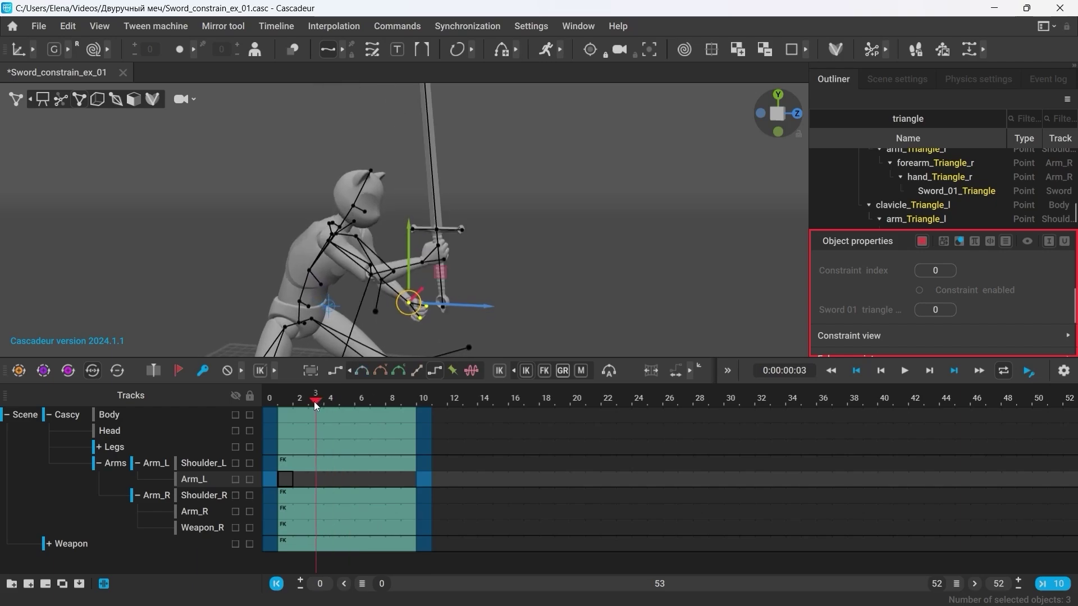
{"action": "left_click_drag", "start_coordinate": [272, 481], "coordinate": [424, 479]}
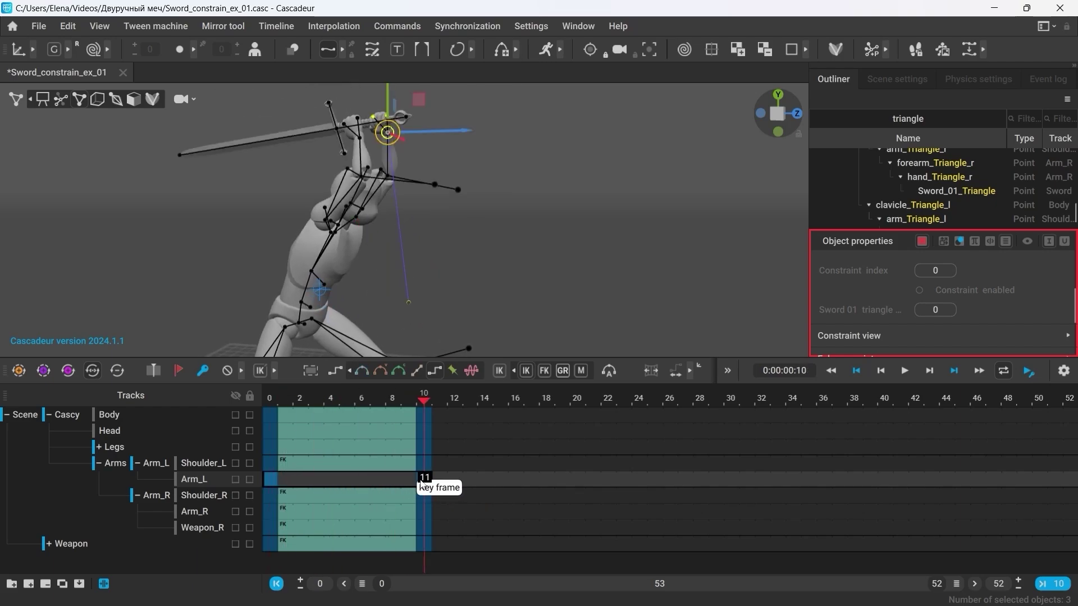
{"action": "left_click", "coordinate": [921, 290]}
{"action": "left_click", "coordinate": [574, 294]}
Examine both hands' grip on the sword at frames 3 and 4 from several angles, with and without the rig points.
{"action": "left_click_drag", "start_coordinate": [402, 404], "coordinate": [312, 428]}
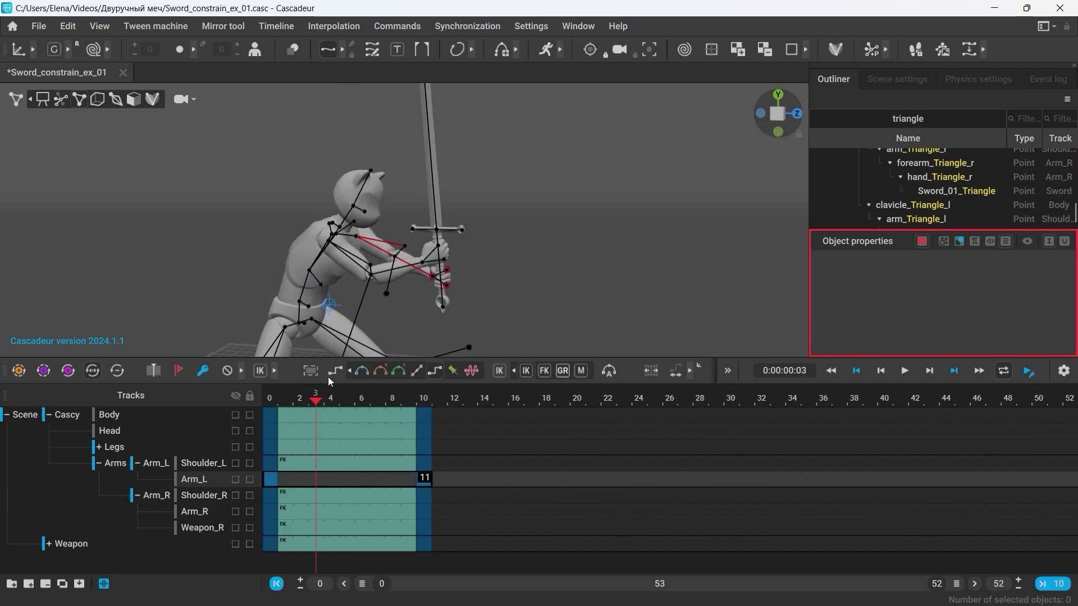
{"action": "key", "text": "1"}
{"action": "middle_click_drag", "start_coordinate": [397, 293], "coordinate": [347, 269], "text": "alt"}
{"action": "right_click_drag", "start_coordinate": [347, 269], "coordinate": [530, 309], "text": "alt"}
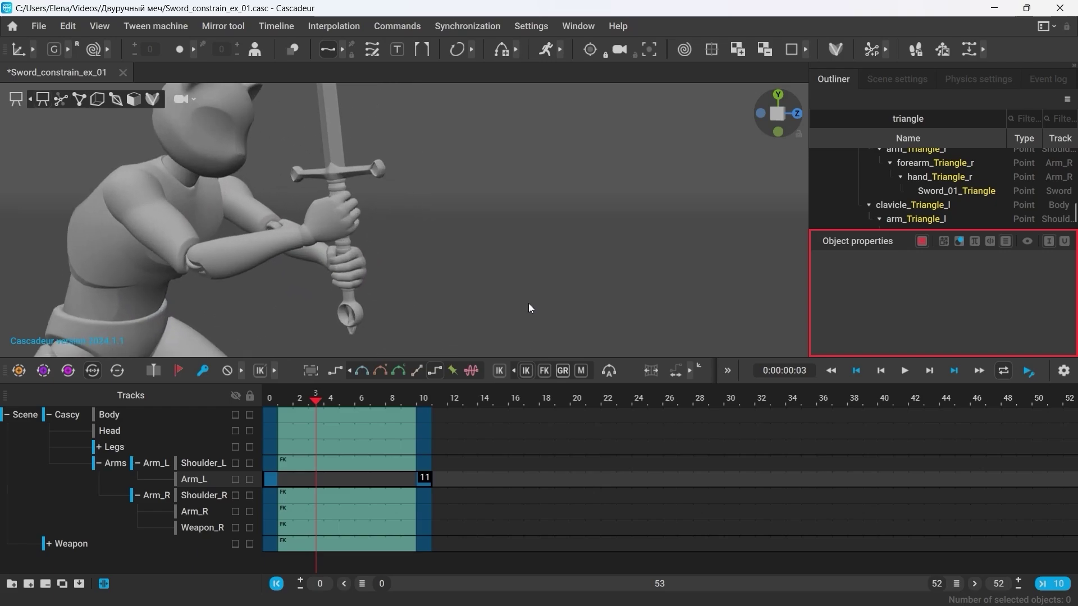
{"action": "middle_click_drag", "start_coordinate": [363, 277], "coordinate": [390, 291], "text": "alt"}
{"action": "left_click_drag", "start_coordinate": [321, 404], "coordinate": [331, 424]}
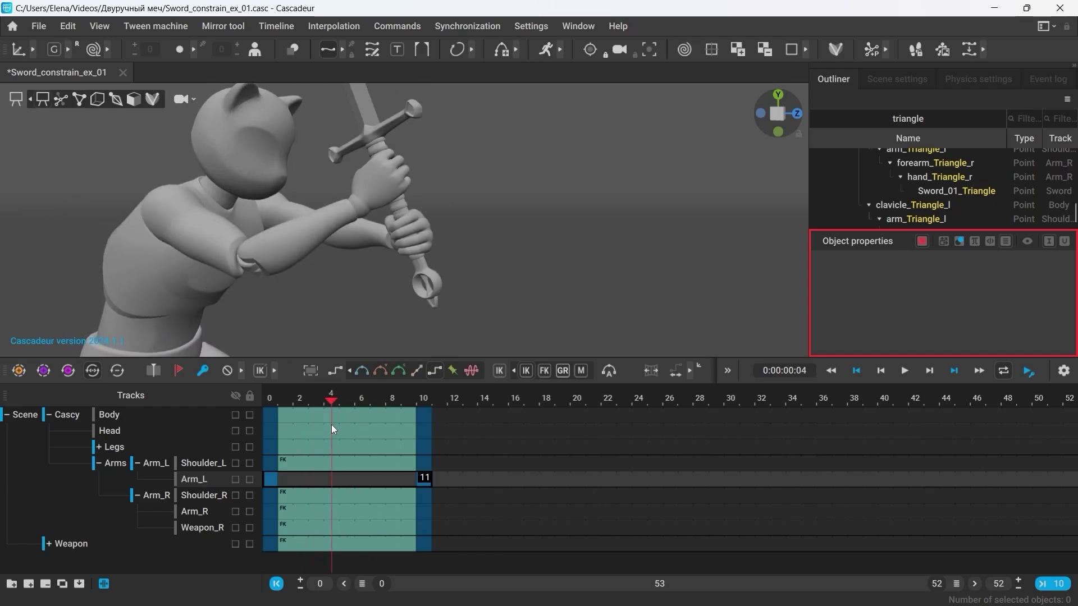
{"action": "key", "text": "3"}
{"action": "left_click_drag", "start_coordinate": [497, 302], "coordinate": [292, 331], "text": "alt"}
{"action": "right_click_drag", "start_coordinate": [293, 336], "coordinate": [318, 326]}
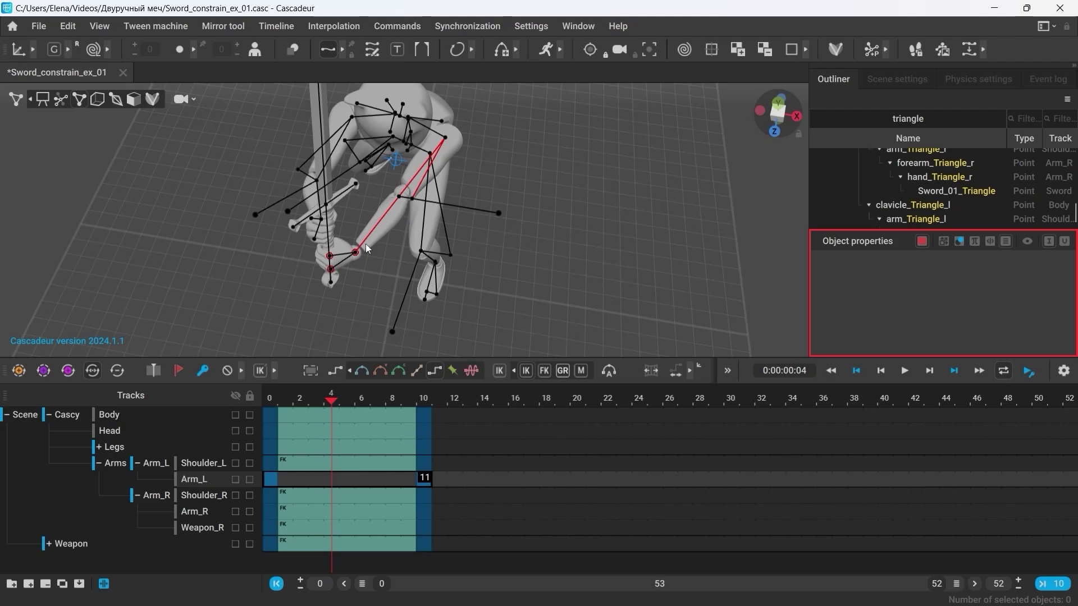
{"action": "left_click_drag", "start_coordinate": [411, 307], "coordinate": [276, 256], "text": "alt"}
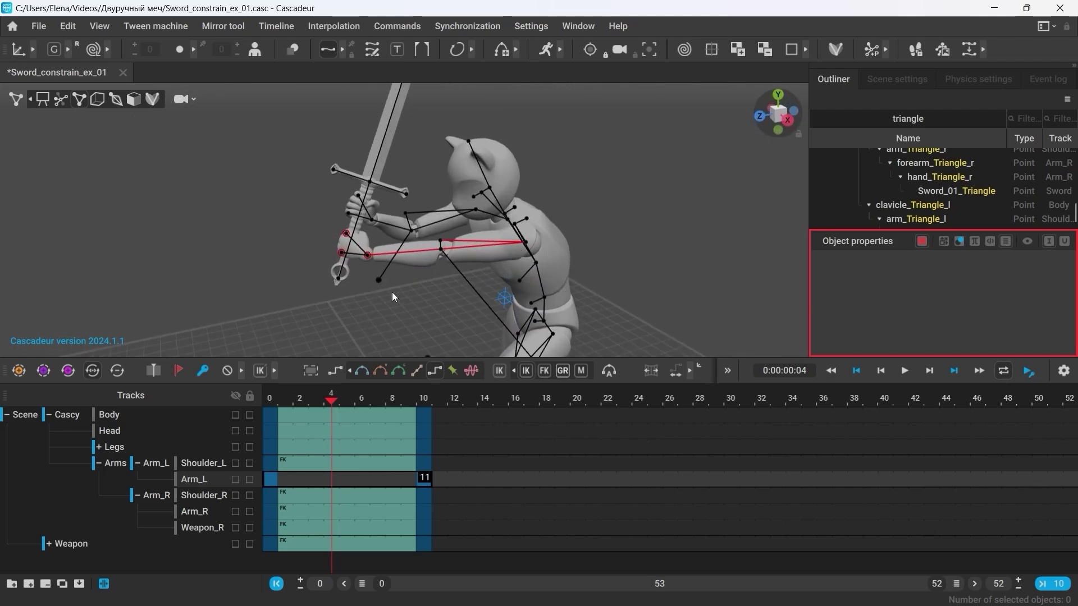
{"action": "middle_click_drag", "start_coordinate": [393, 297], "coordinate": [370, 283]}
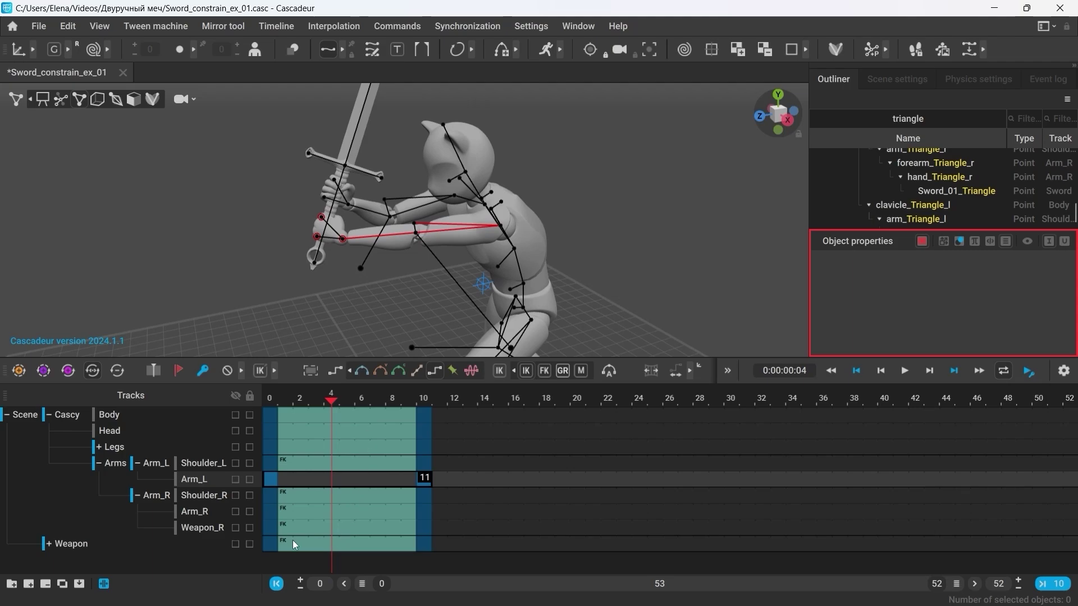
Collapse the Arms track and add a key at frame 5 on all Cascy and Weapon tracks.
{"action": "left_click", "coordinate": [104, 466]}
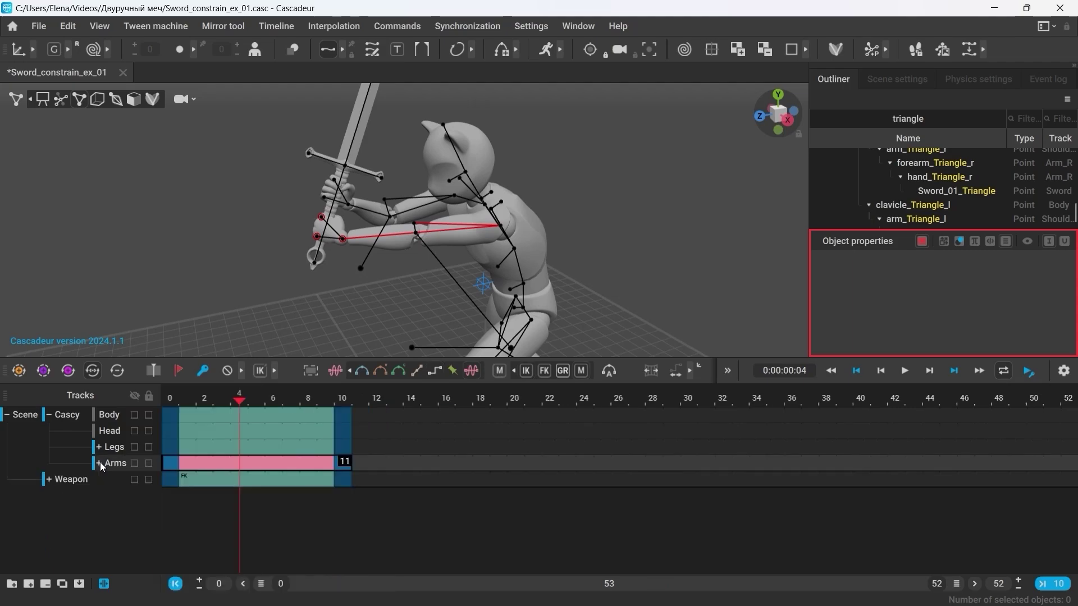
{"action": "left_click_drag", "start_coordinate": [254, 487], "coordinate": [255, 414]}
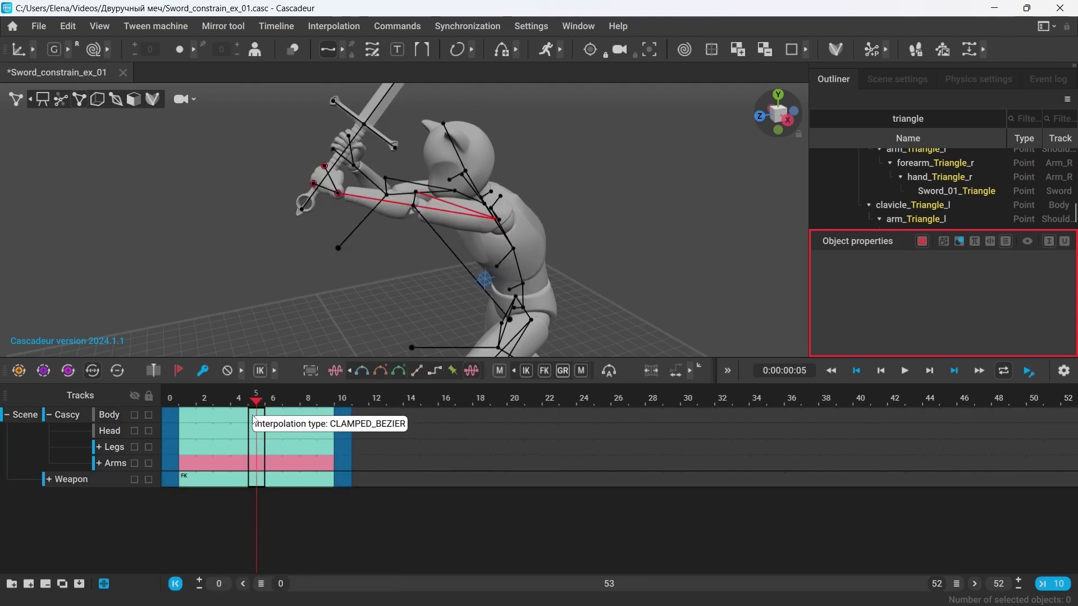
{"action": "key", "text": "f"}
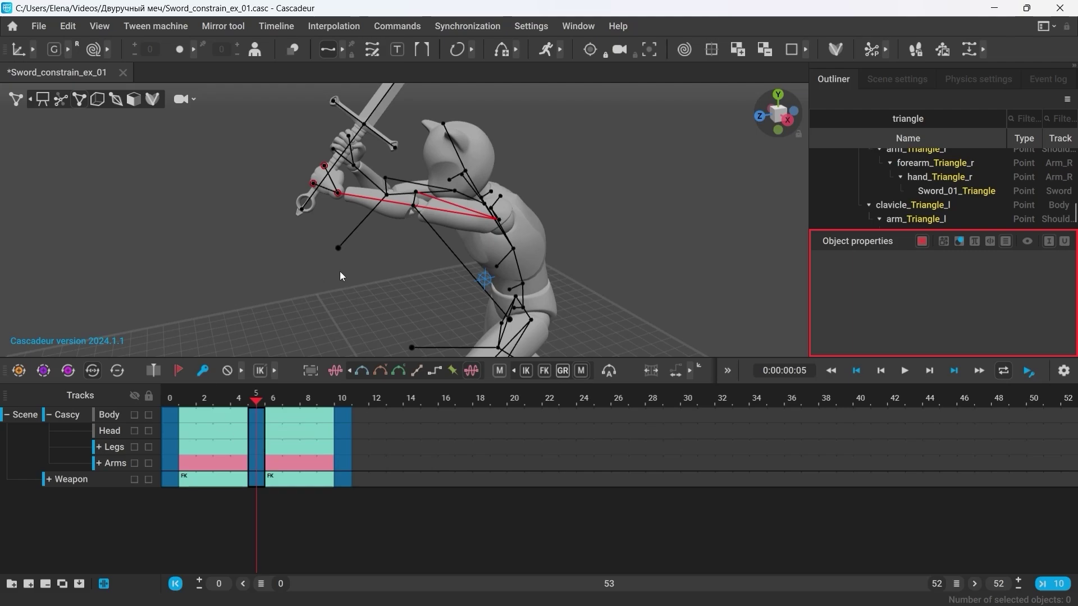
At frame 5, shift both hands' and the sword's point controllers slightly together, and check the grip across the other frames.
{"action": "left_click", "coordinate": [59, 101]}
{"action": "left_click_drag", "start_coordinate": [280, 117], "coordinate": [363, 227]}
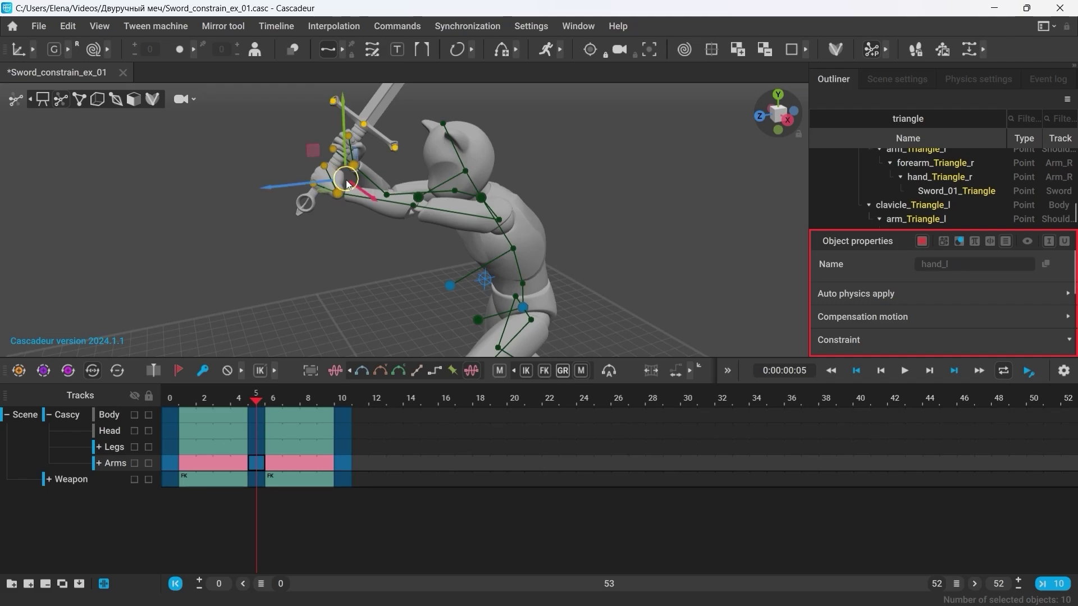
{"action": "left_click_drag", "start_coordinate": [346, 181], "coordinate": [351, 185]}
{"action": "left_click", "coordinate": [352, 264]}
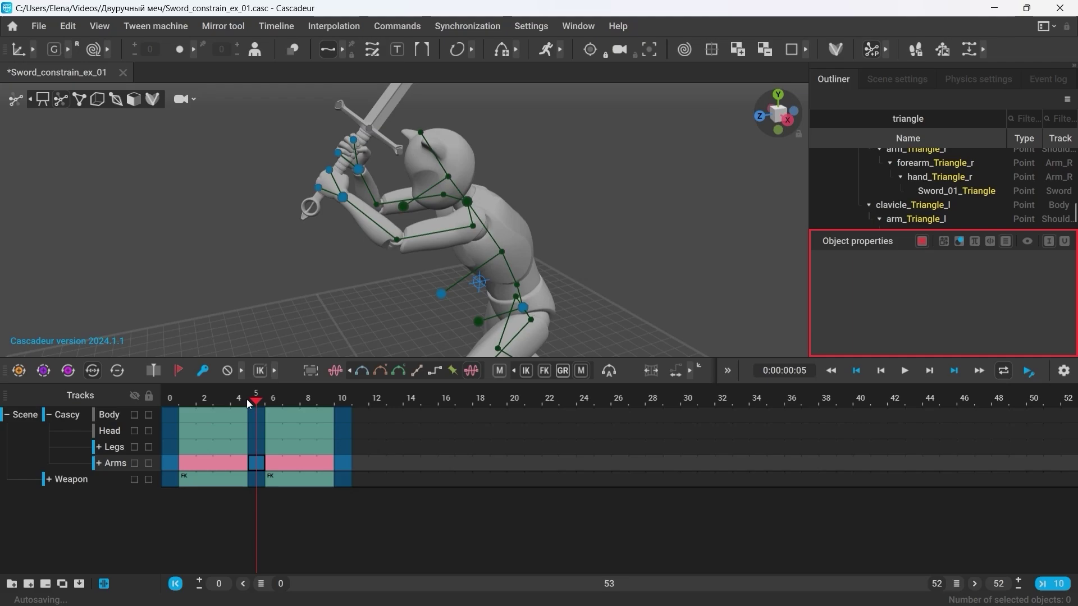
{"action": "left_click_drag", "start_coordinate": [254, 402], "coordinate": [314, 405]}
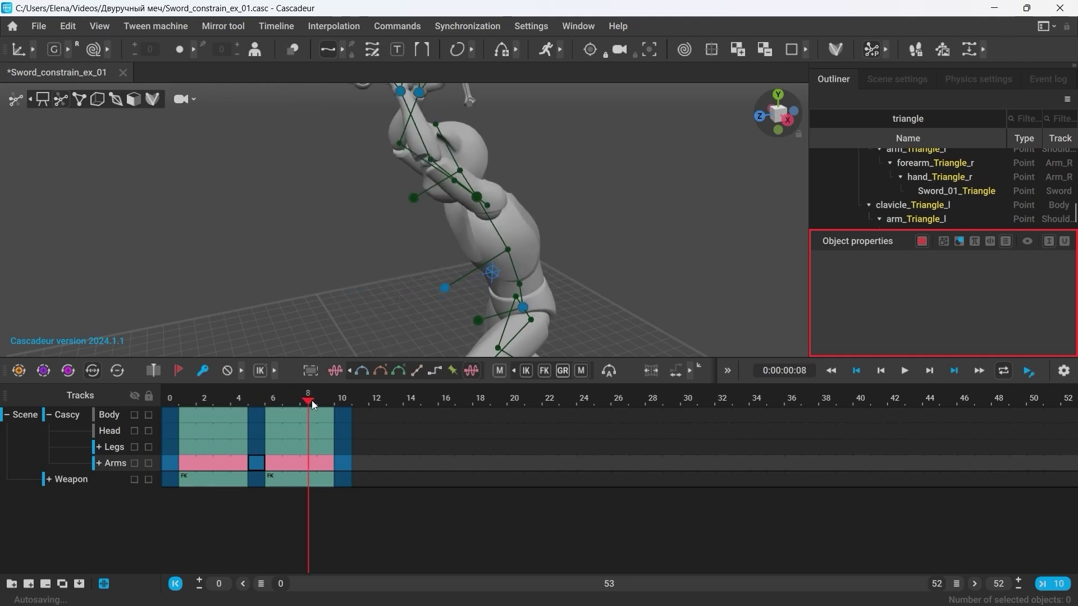
{"action": "key", "text": "1"}
{"action": "left_click_drag", "start_coordinate": [436, 293], "coordinate": [653, 267], "text": "alt"}
{"action": "left_click_drag", "start_coordinate": [174, 406], "coordinate": [162, 427]}
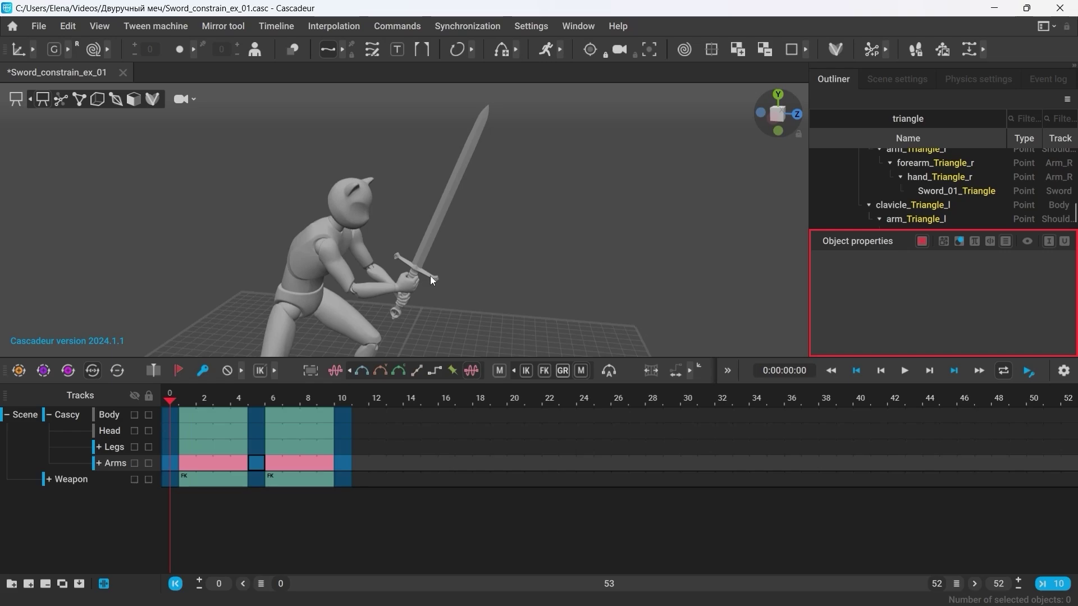